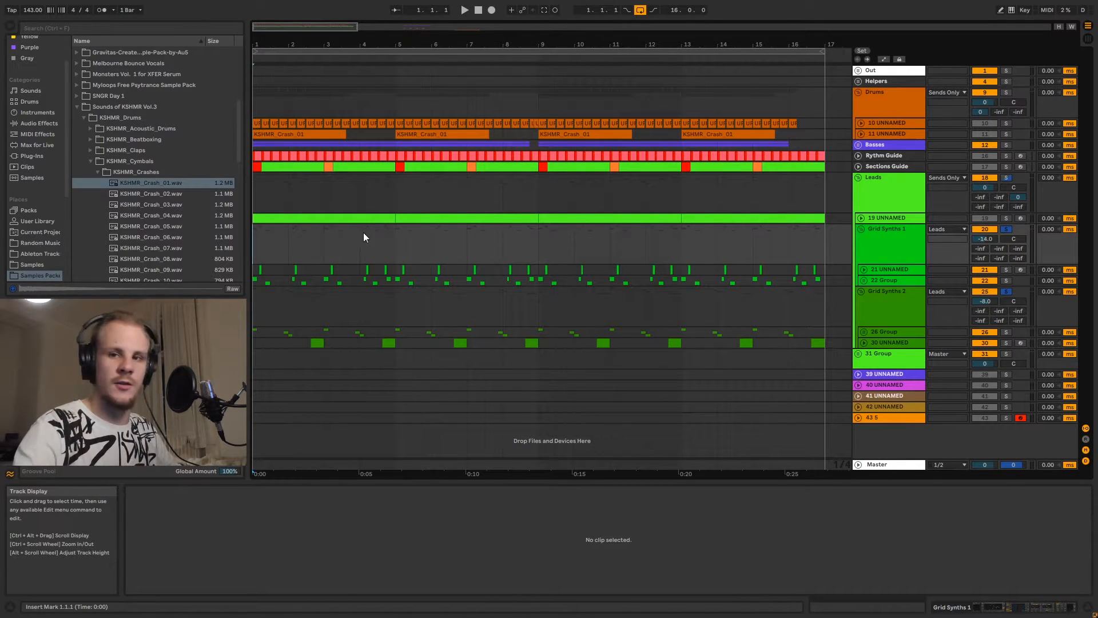
Zoom the arrangement in on the first seven bars and unfold track 21 in the soloed Grid Synths 1 group.
click(887, 251)
click(1007, 230)
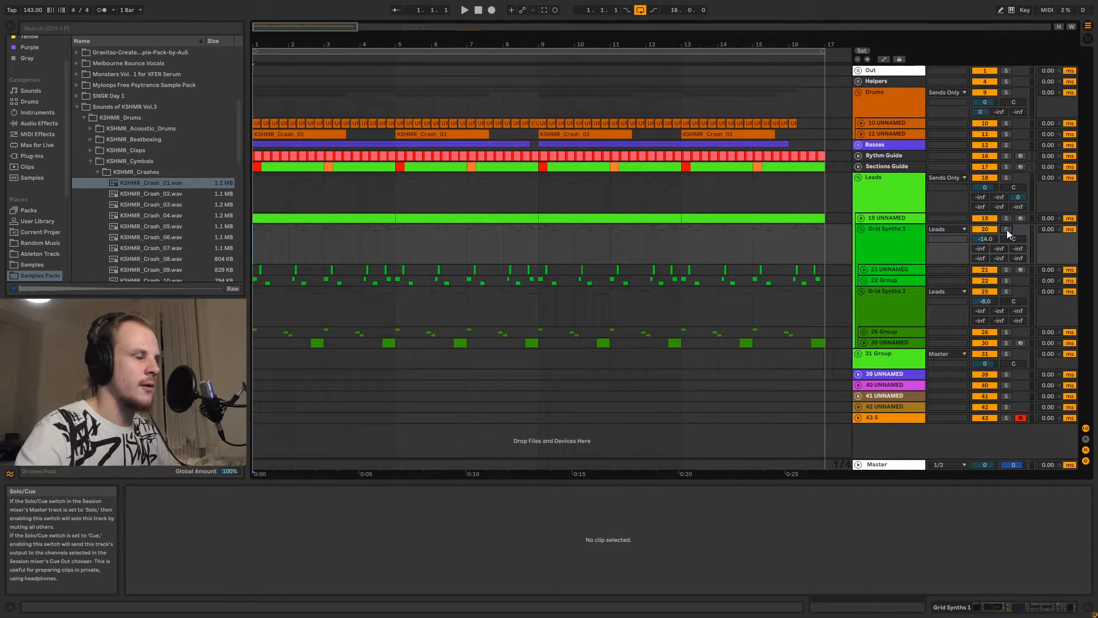
click(1007, 229)
drag(273, 45, 274, 89)
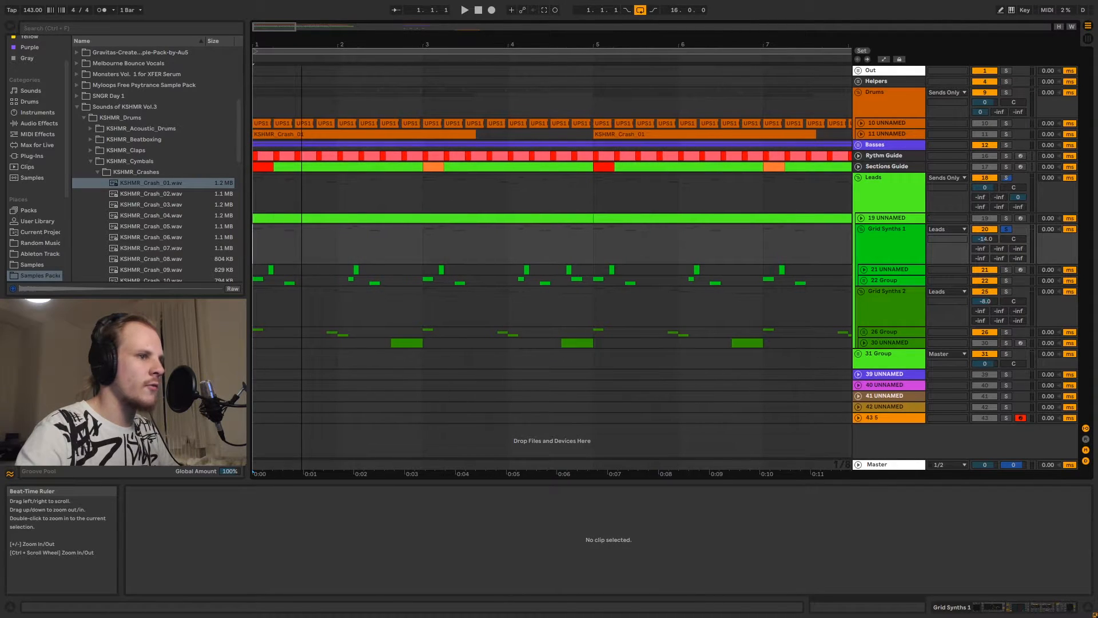
click(865, 269)
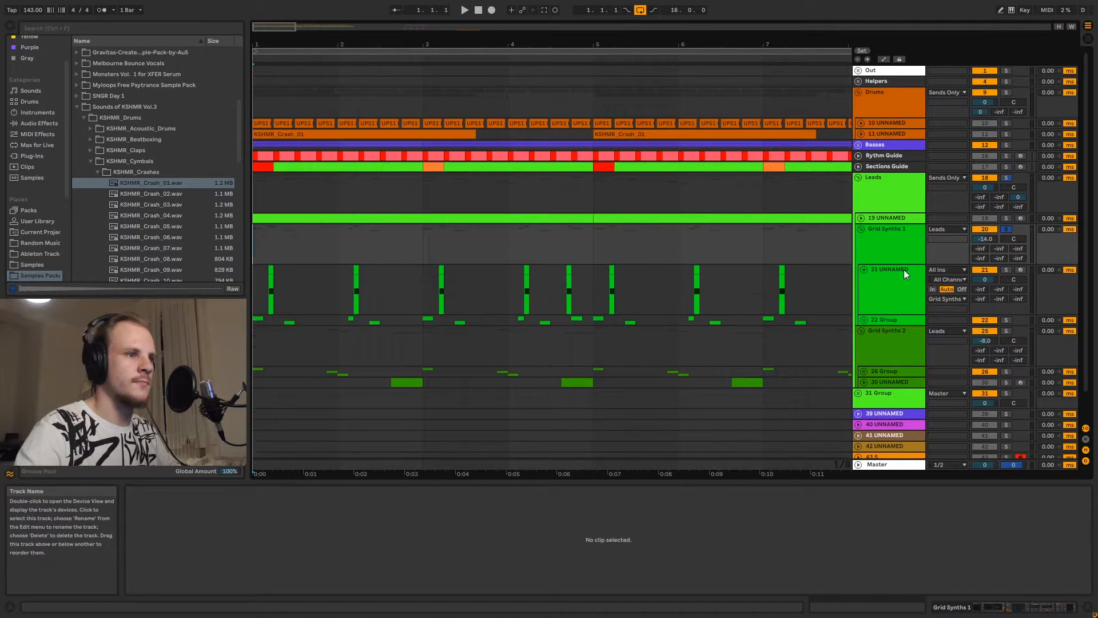
click(898, 290)
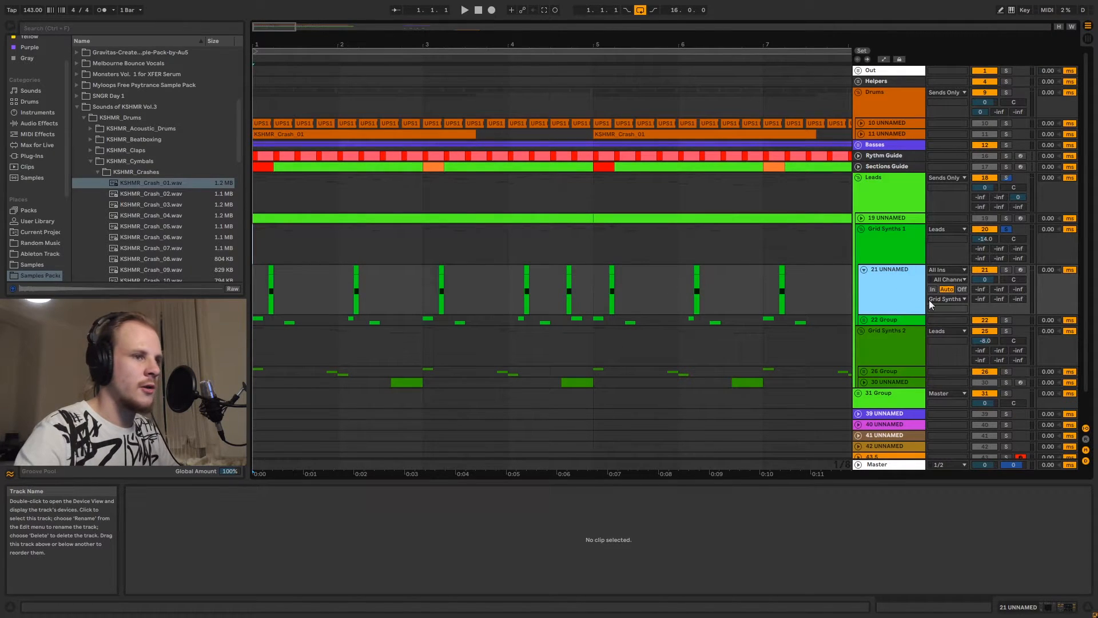
click(897, 258)
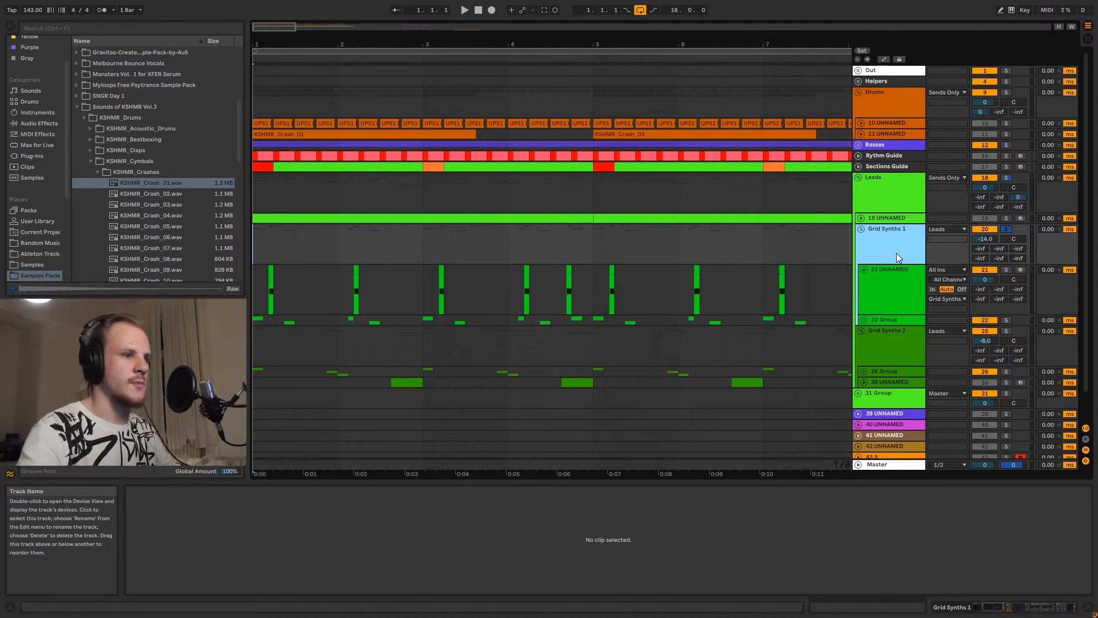
click(891, 353)
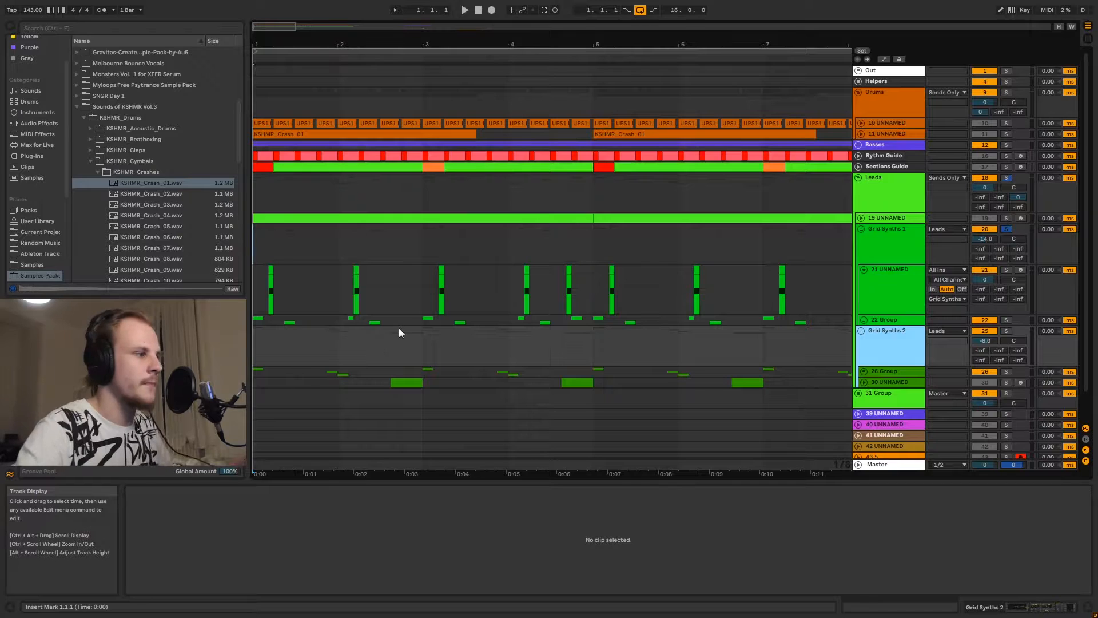
Solo track 21 and unfold the 22 Group inside Grid Synths 1.
click(905, 280)
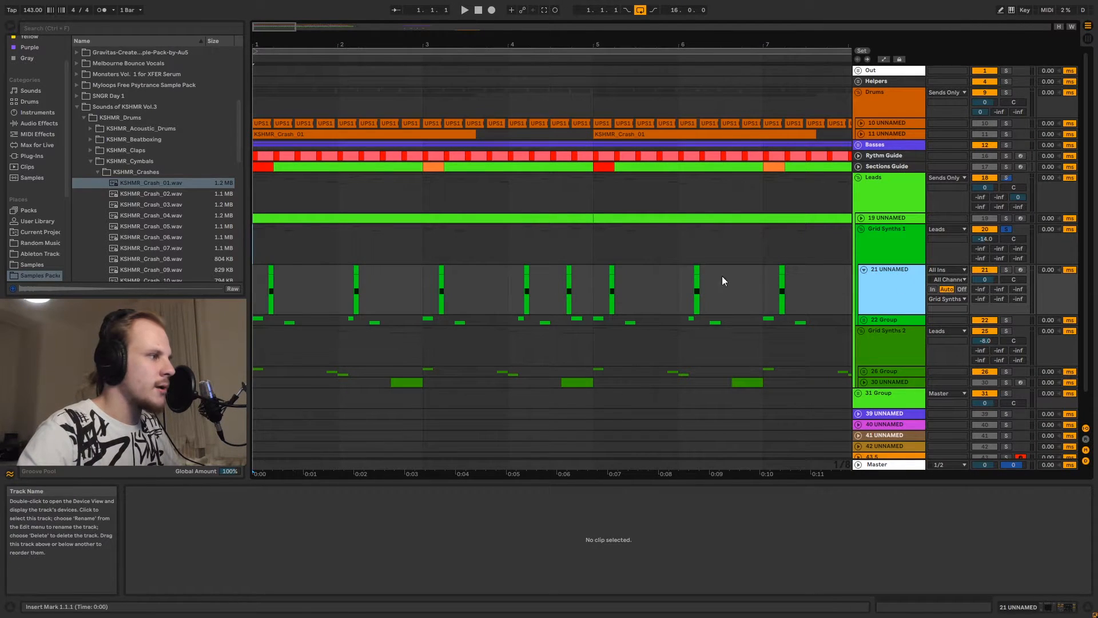
click(1006, 269)
click(862, 321)
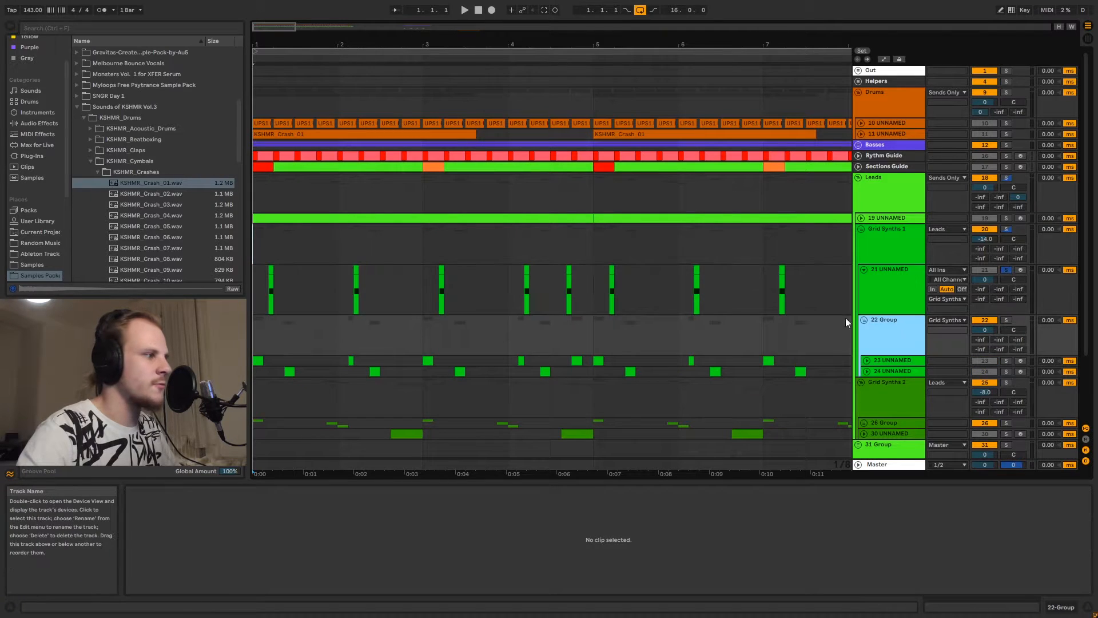
Zoom in on the first six bars and play the arrangement from the first MIDI clip on track 21.
mouse_move(263, 44)
mouse_down()
mouse_move(270, 63)
mouse_move(265, 51)
mouse_up()
click(274, 272)
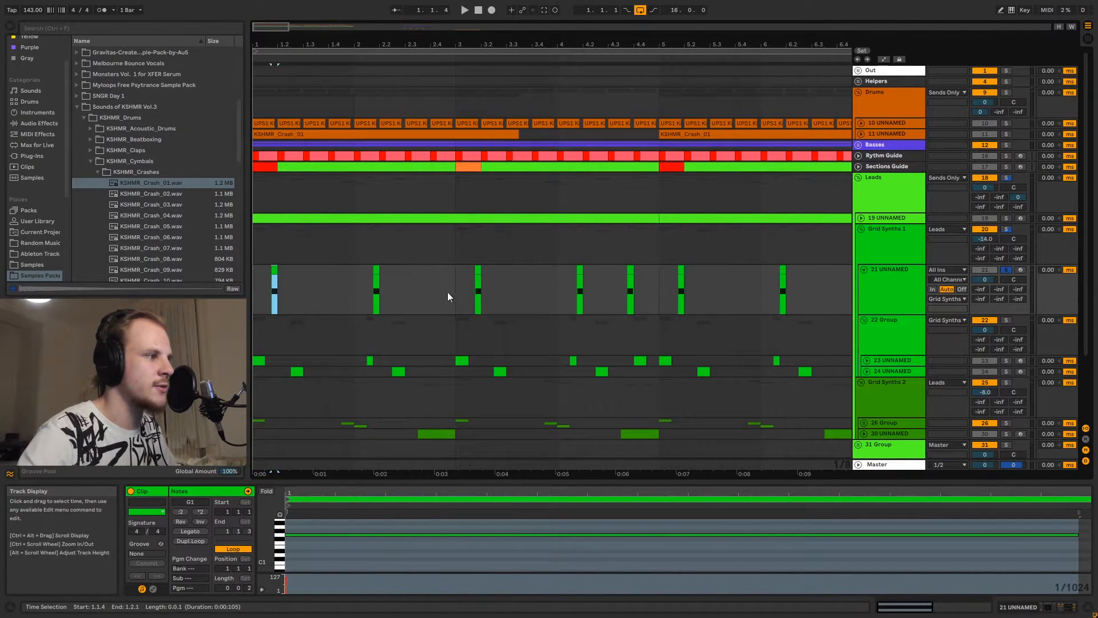
key(space)
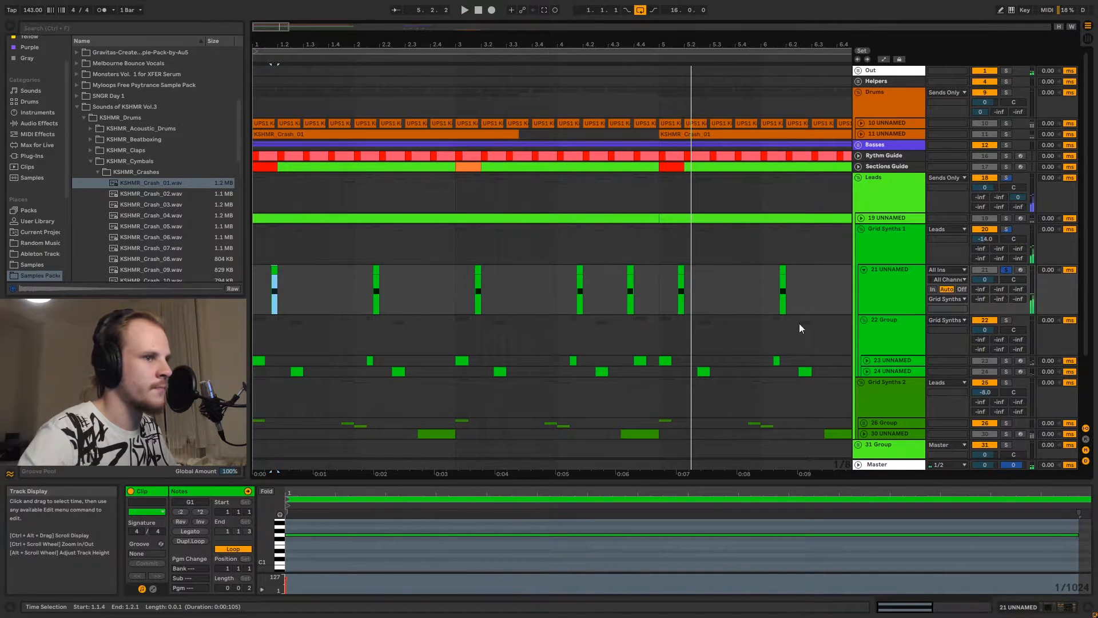
Show the device chains of track 21 and of the Grid Synths 1 group.
click(888, 301)
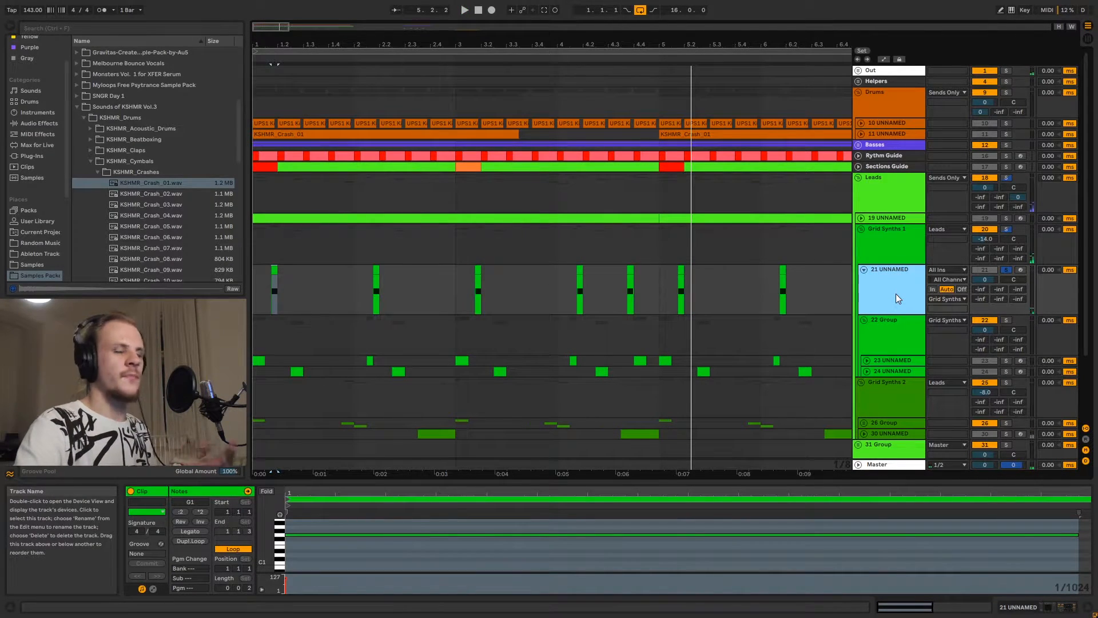
double_click(893, 292)
click(876, 242)
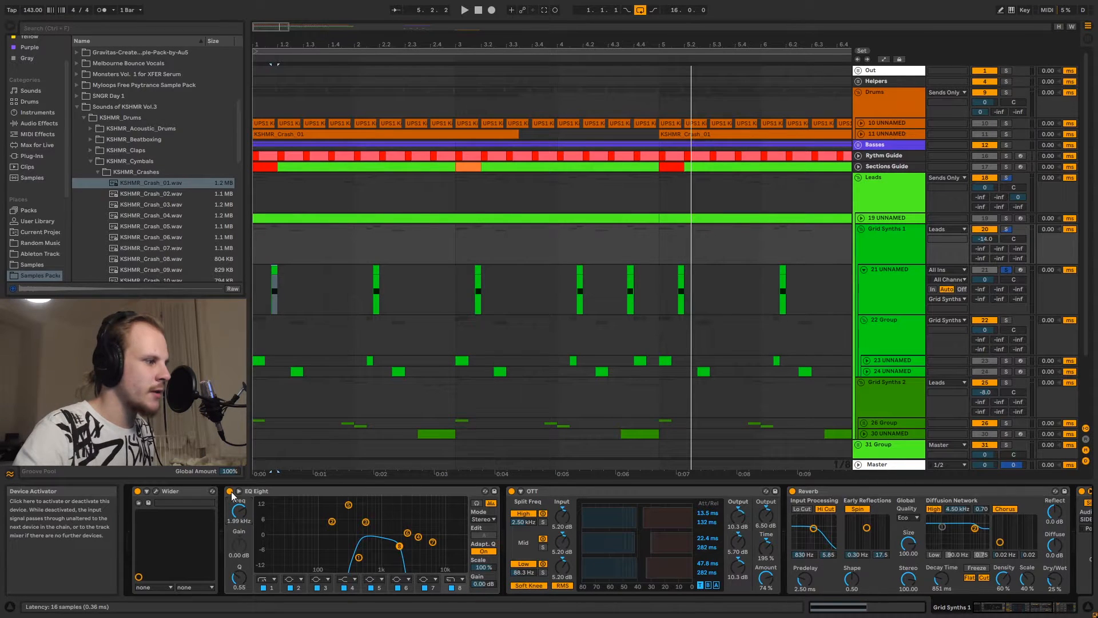
Listen to soloed track 21 again from its first MIDI clip and stop playback after about four bars.
click(277, 276)
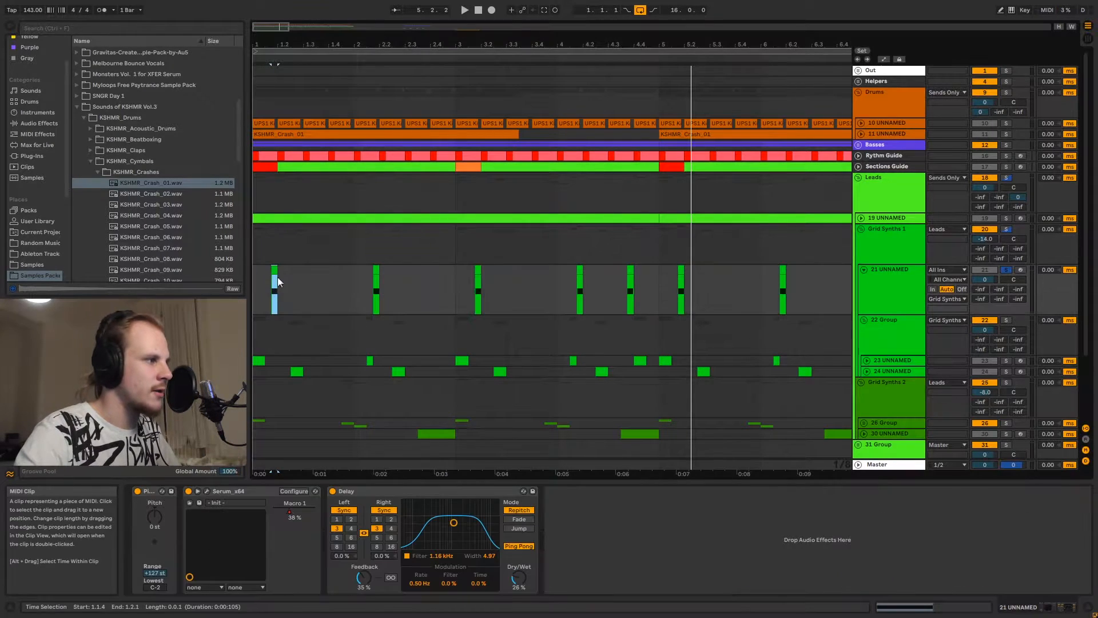
key(space)
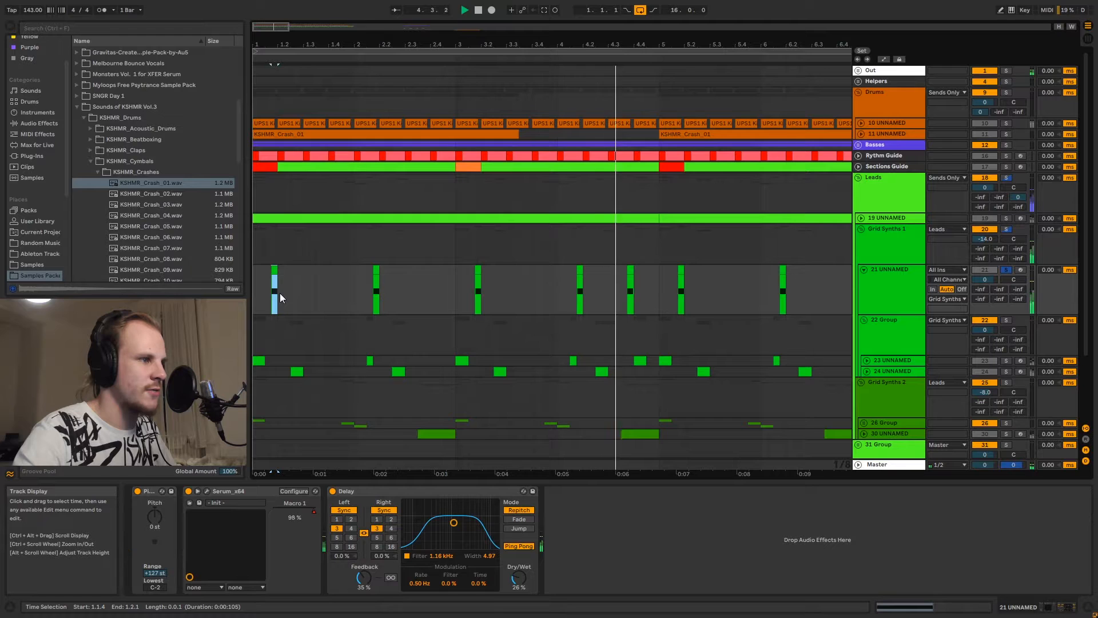
key(space)
Activate EQ Eight in the device chain of the Grid Synths 1 group.
click(894, 278)
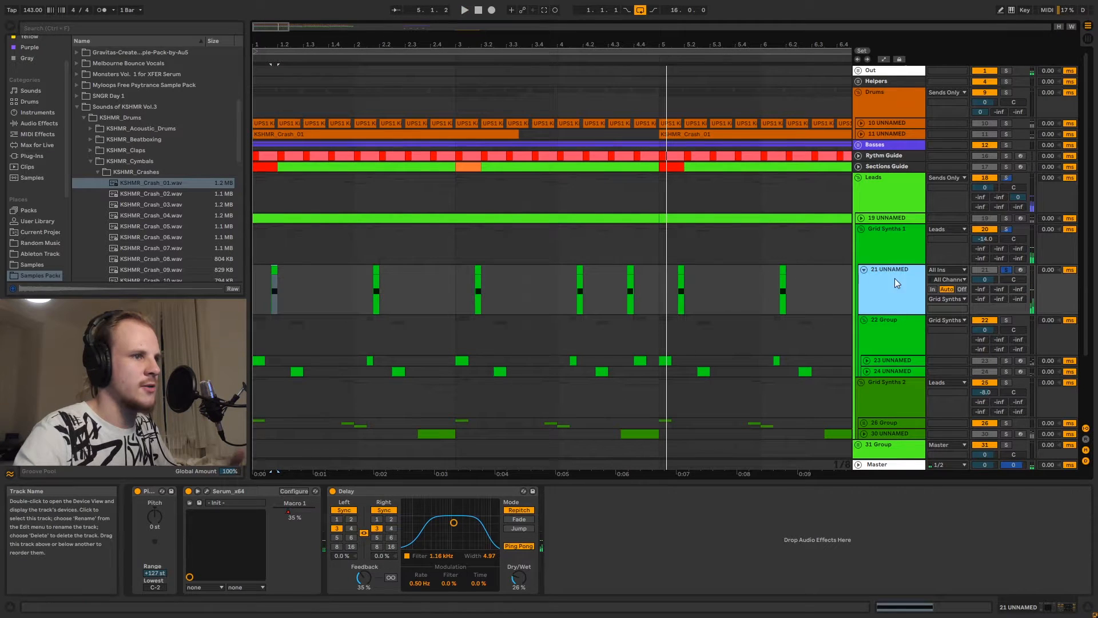
click(884, 249)
click(230, 490)
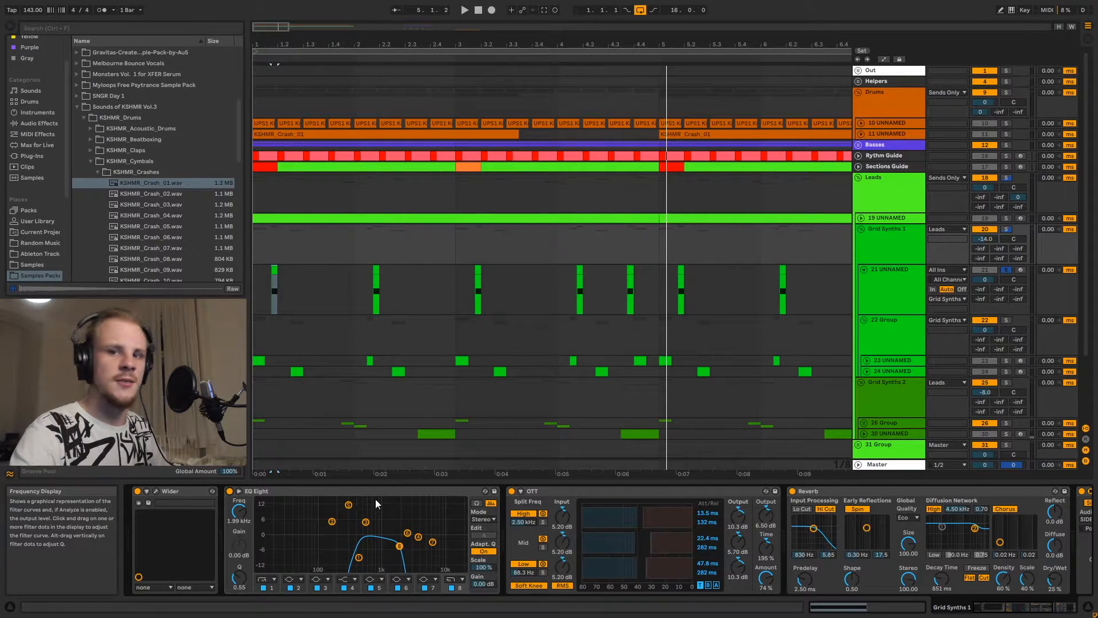
Open the Serum plug-in on track 21 and examine its oscillator and EQ effect settings.
click(898, 289)
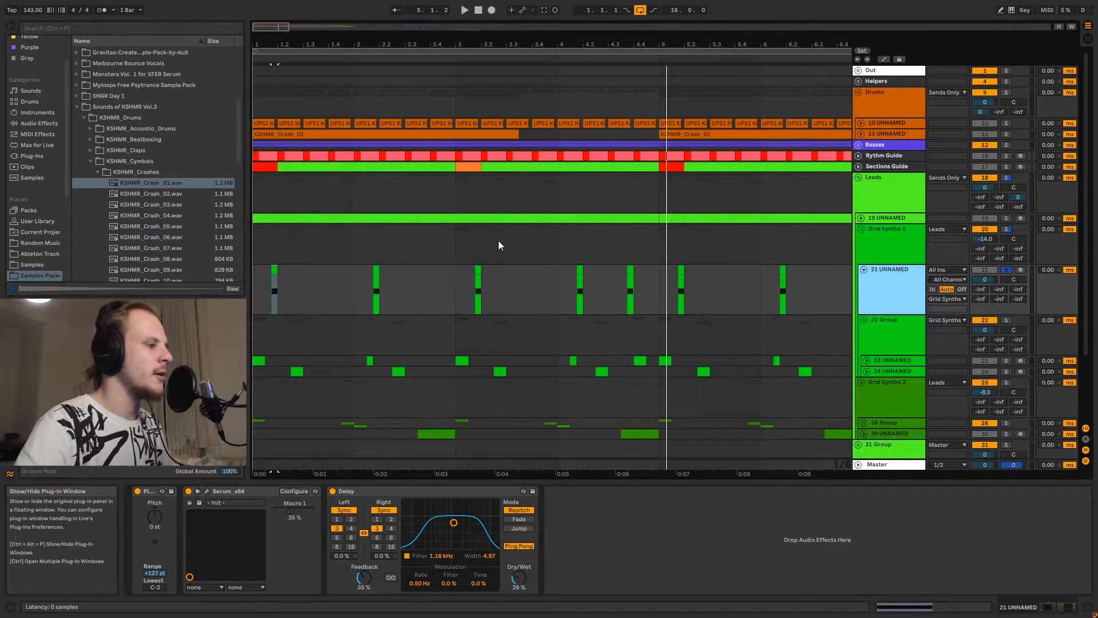
key(ctrl+alt+p)
drag(466, 122, 485, 103)
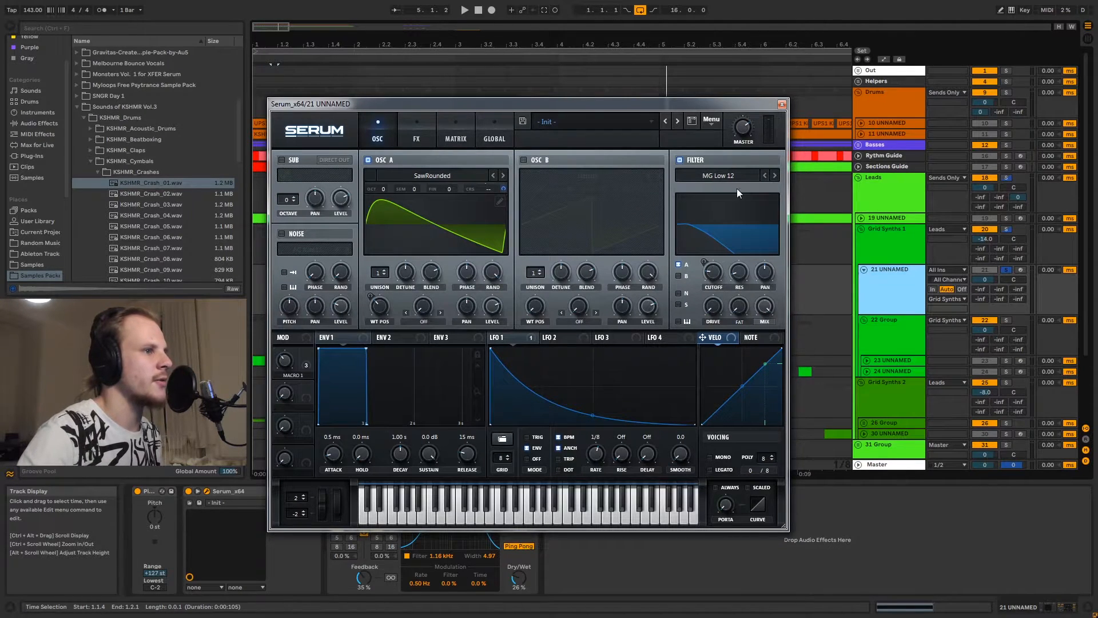
click(419, 140)
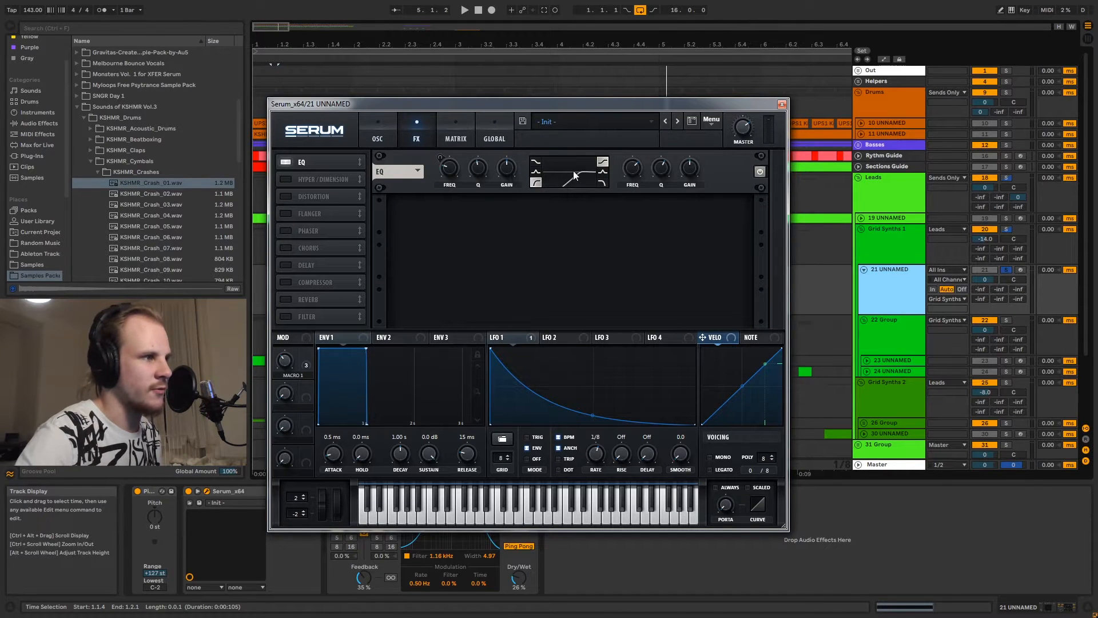
click(389, 138)
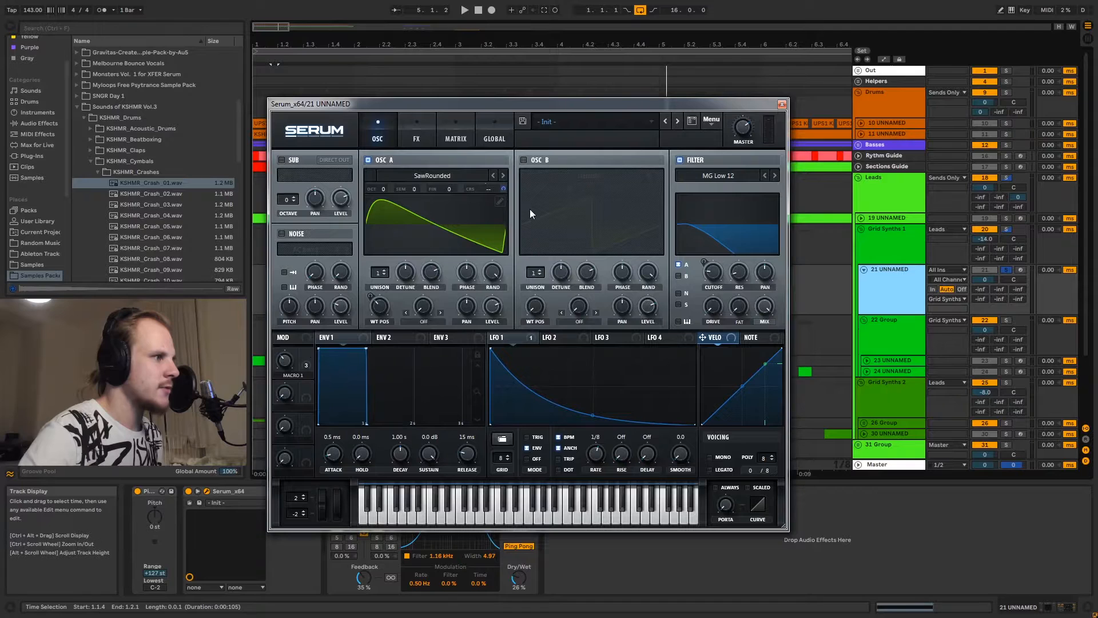
Enable oscillator B in Serum and load the Analog wavetable SawRounded into it.
click(529, 163)
click(559, 176)
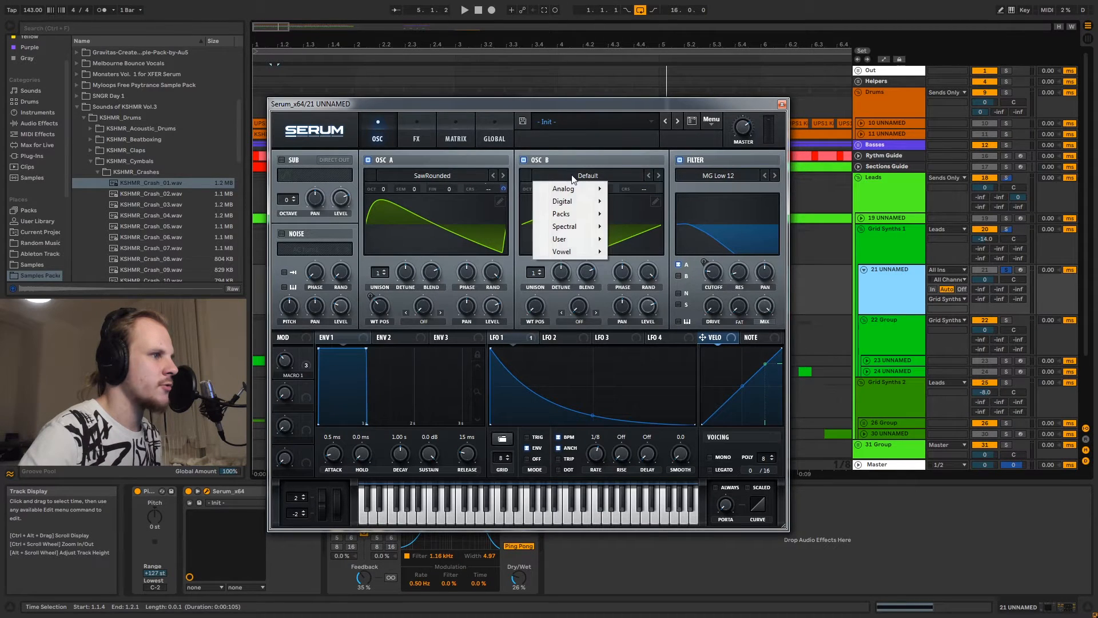
mouse_move(573, 192)
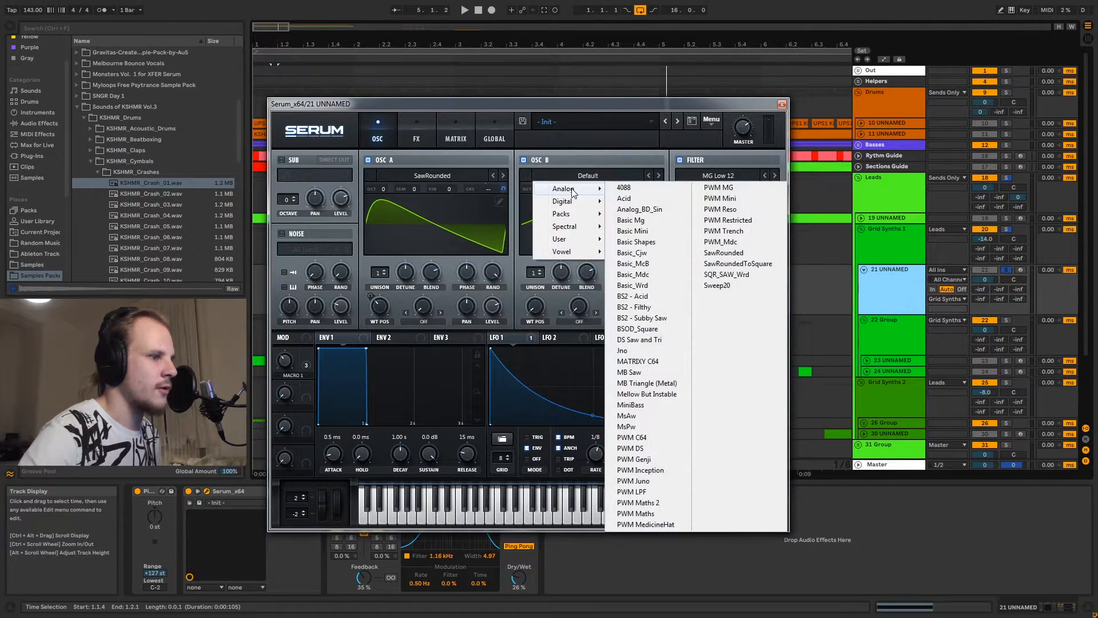
click(724, 252)
Sweep oscillator B's wavetable position up to 26 and down to 1, and switch oscillator B off.
drag(533, 310, 537, 191)
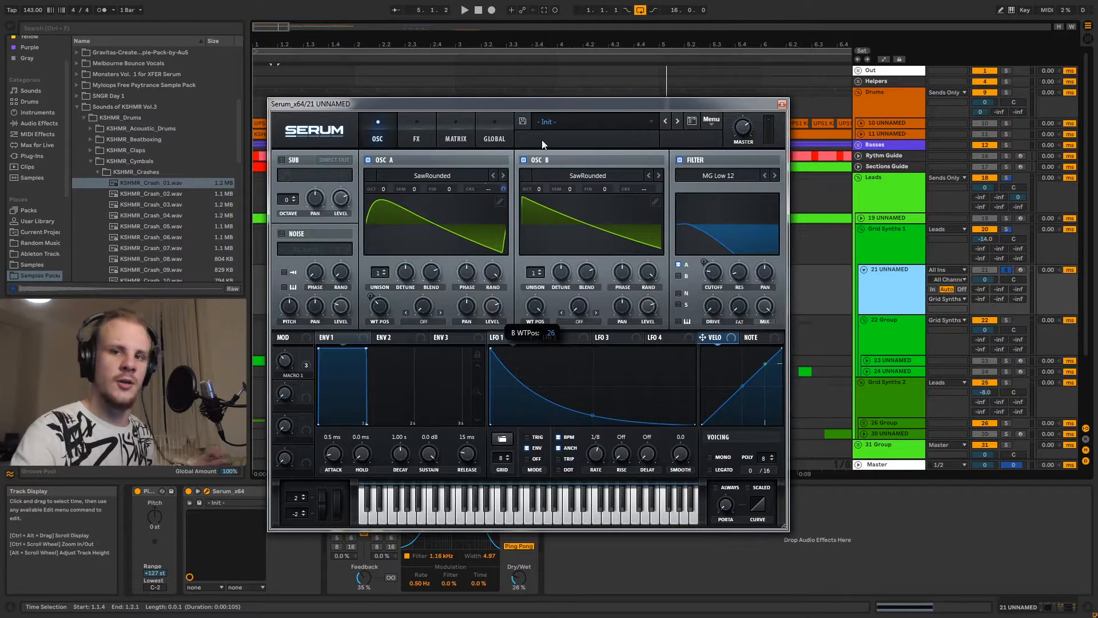
drag(541, 139, 530, 337)
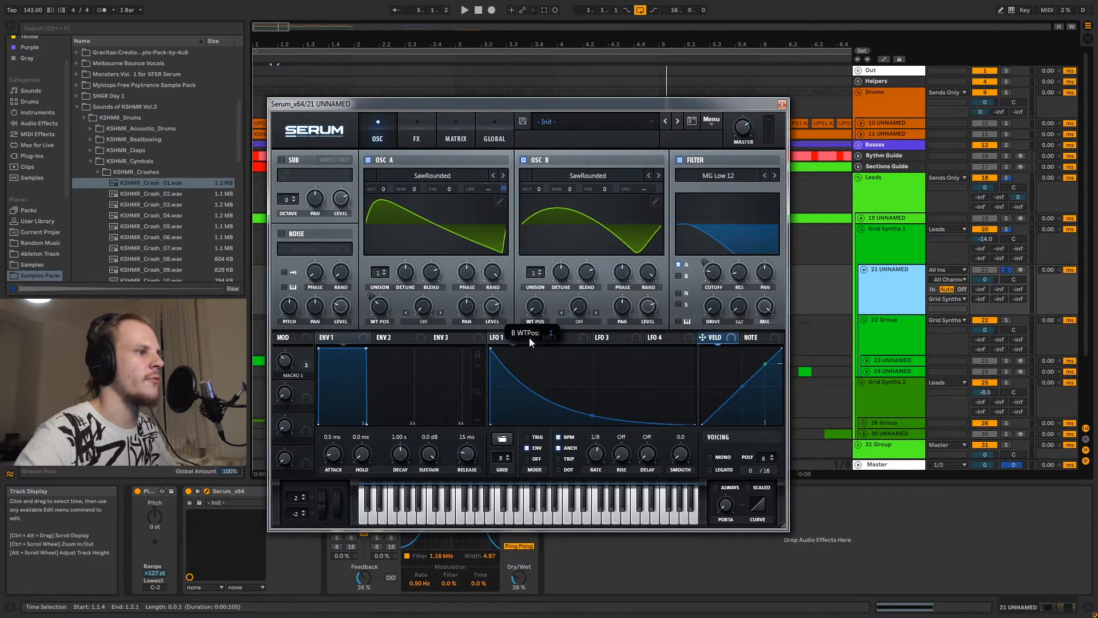
click(523, 160)
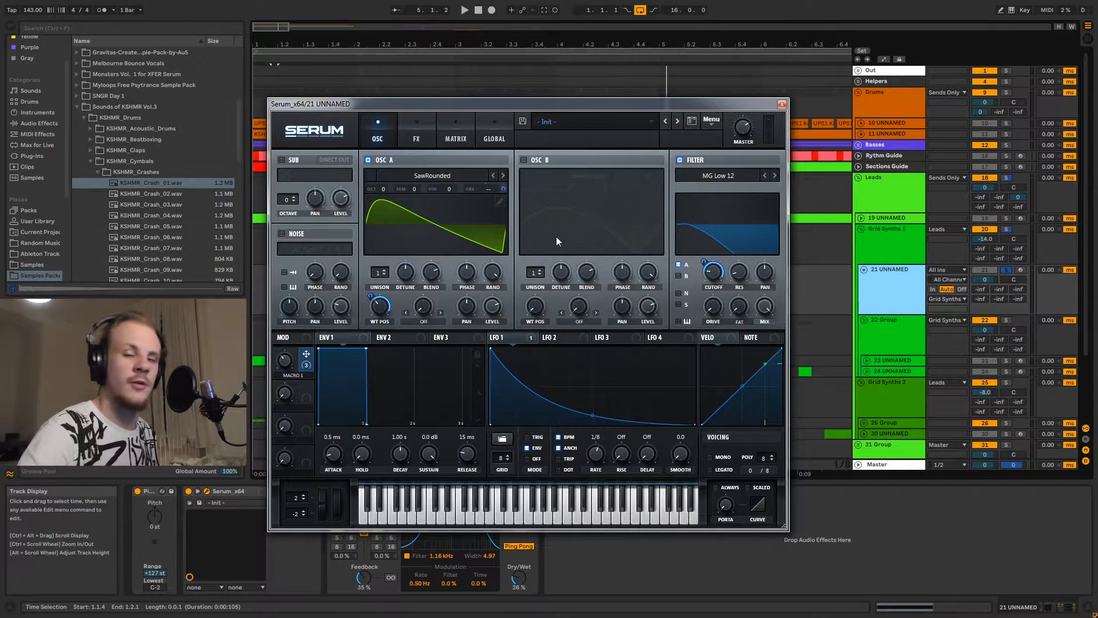
Review Serum's EQ frequency, wavetable position and filter cutoff modulation by Macro 1, and close the plug-in window.
click(419, 132)
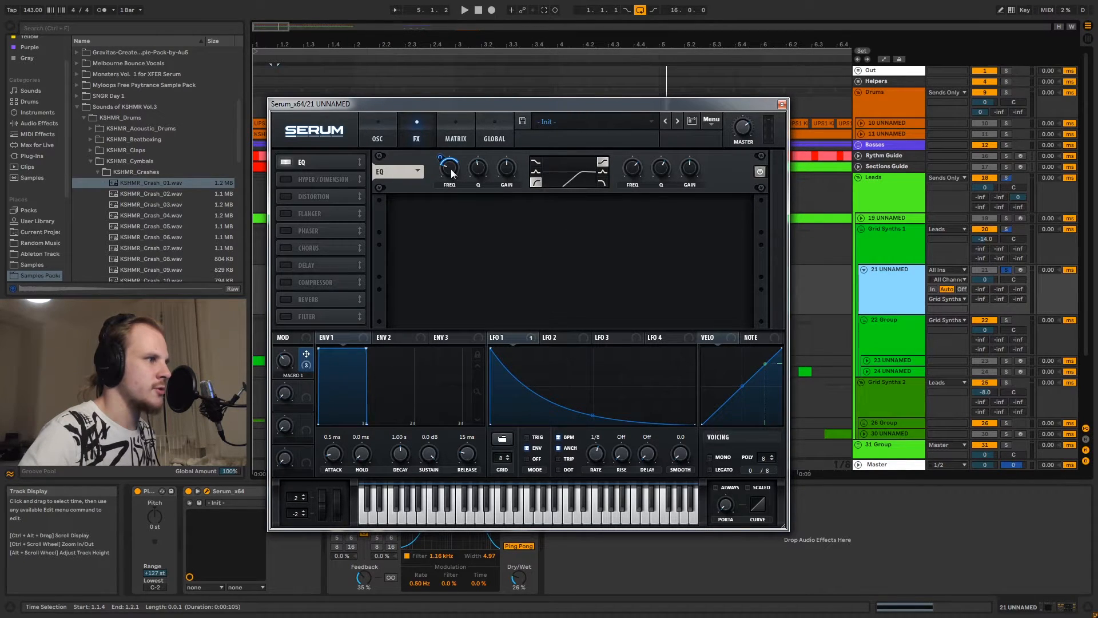
click(394, 145)
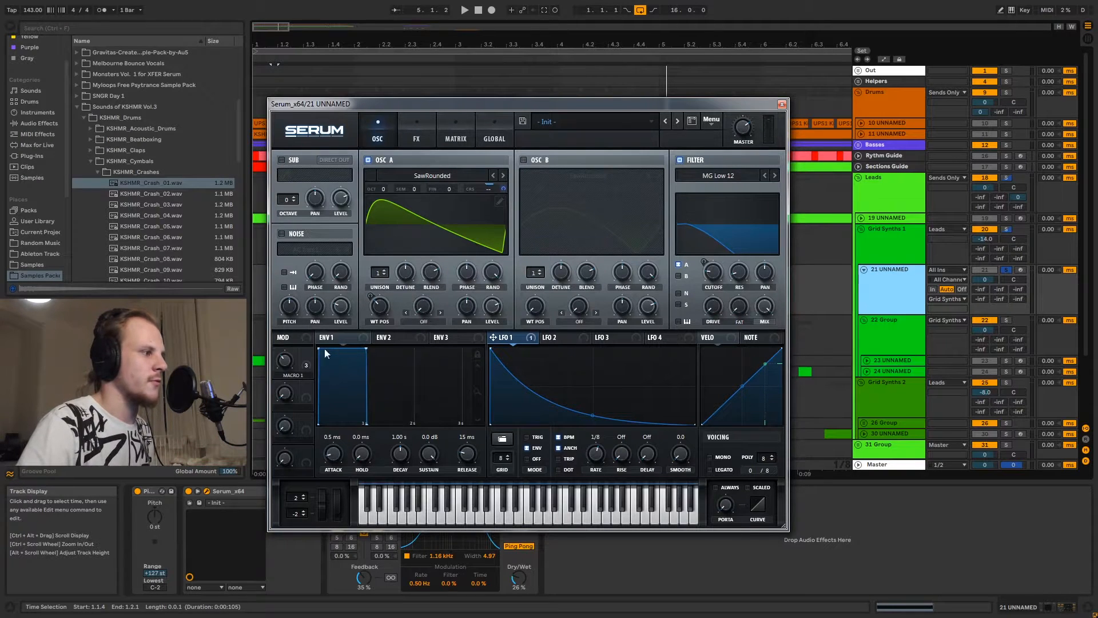
click(534, 10)
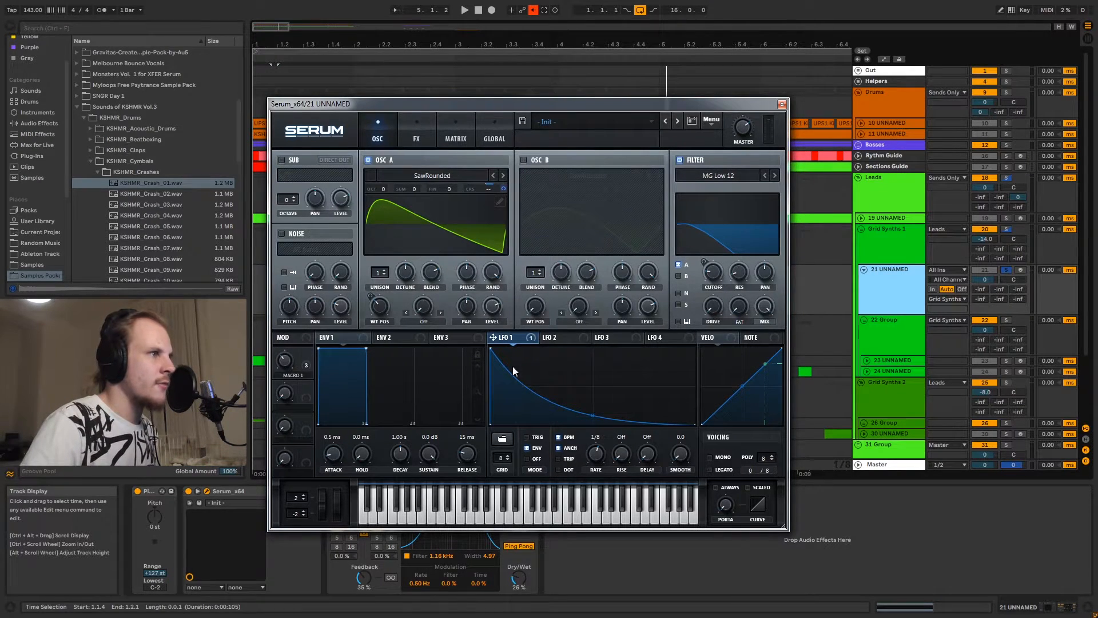
click(534, 9)
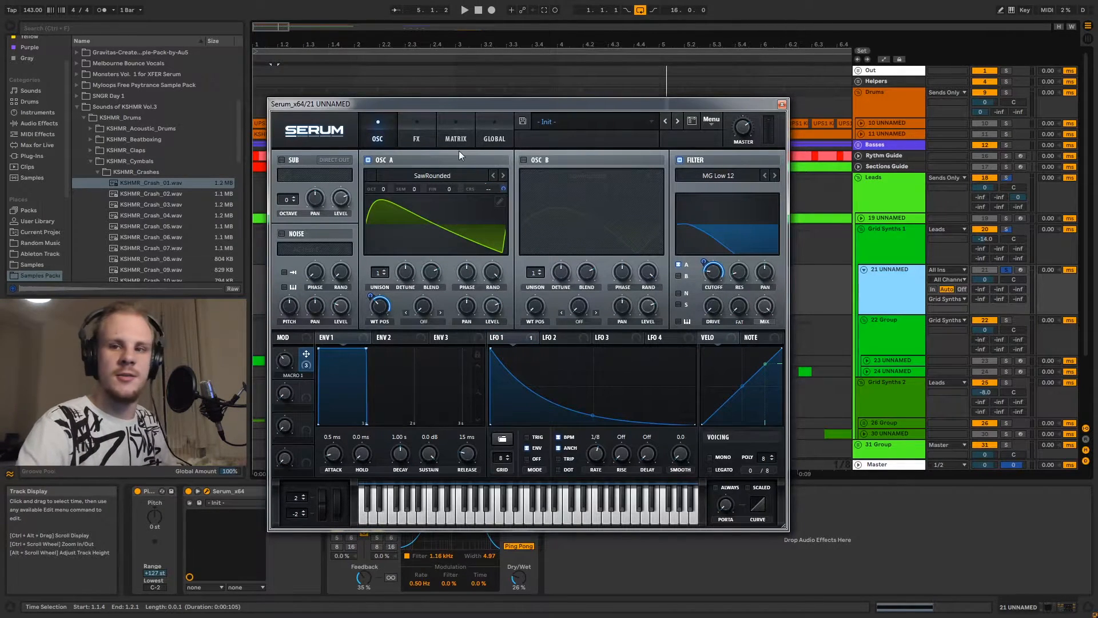
click(783, 106)
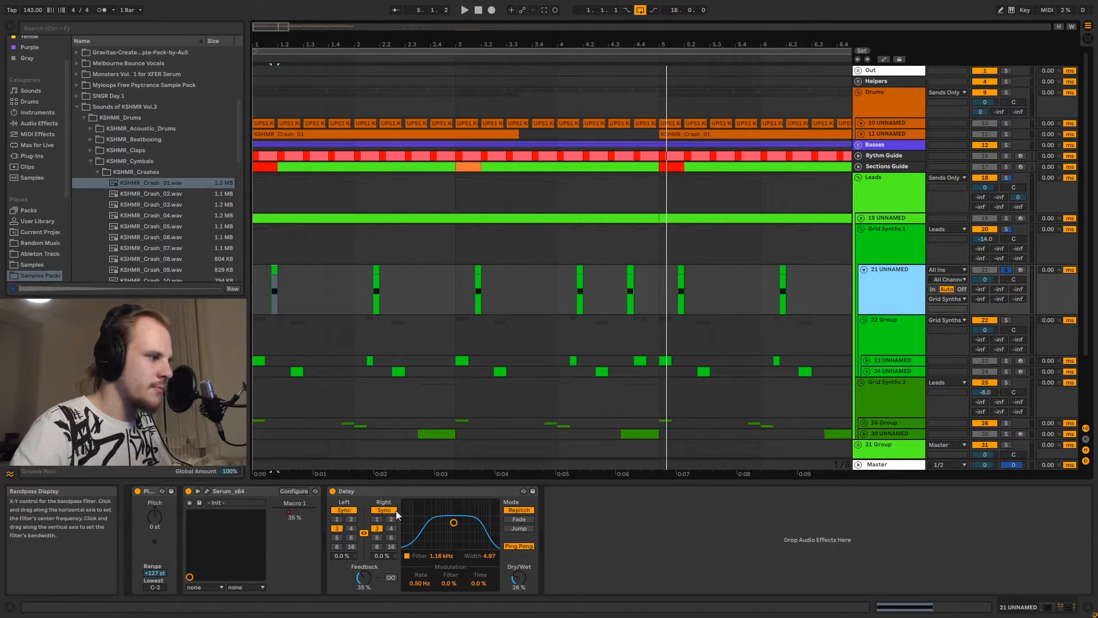
Examine the Delay on track 21 and the Grid Synths 1 effect chain, and select the 22 Group.
click(349, 490)
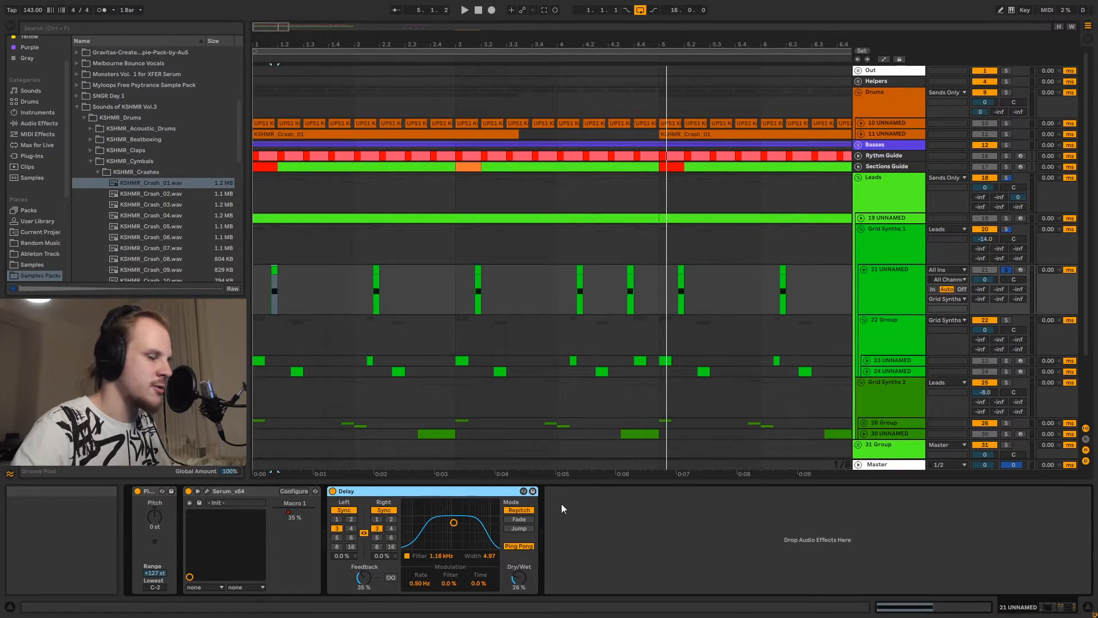
click(891, 240)
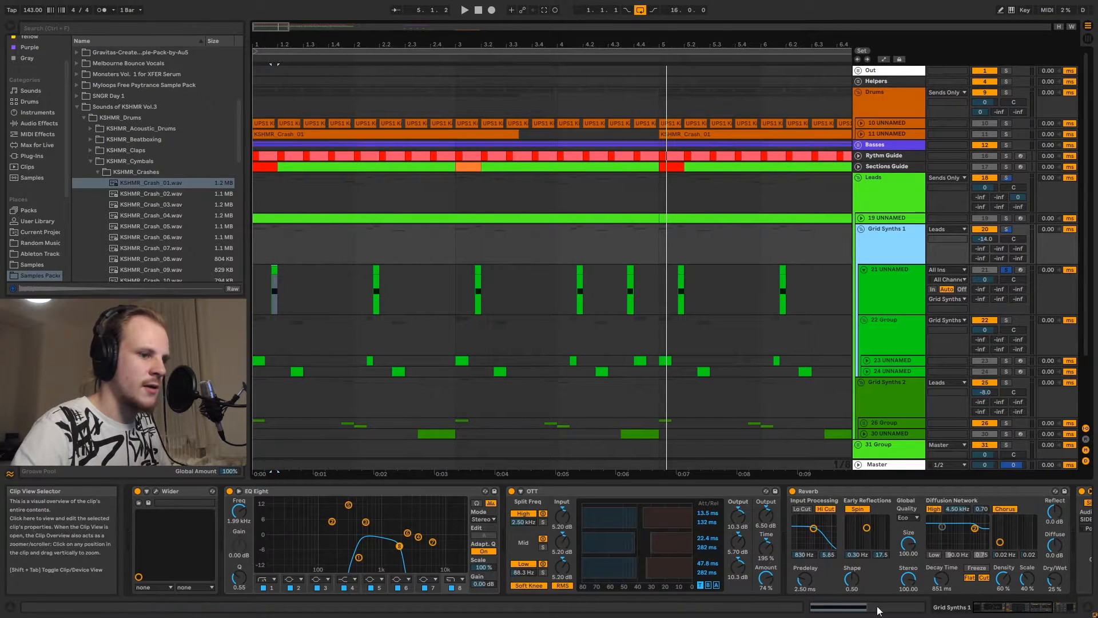
mouse_move(1042, 612)
mouse_down()
mouse_move(1067, 614)
mouse_move(1024, 615)
mouse_up()
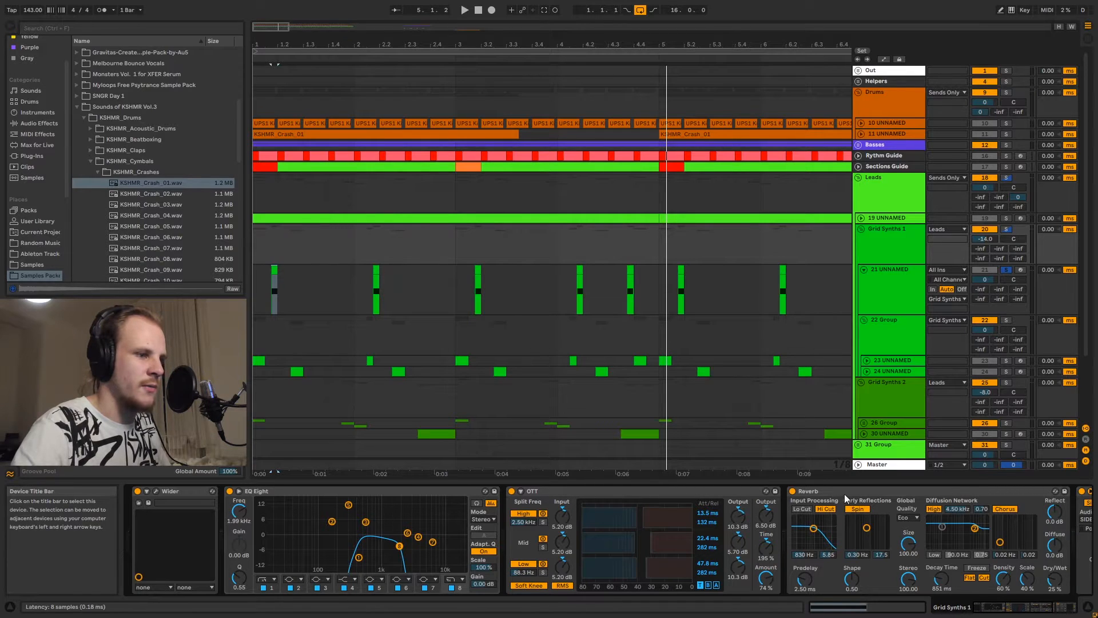
click(888, 303)
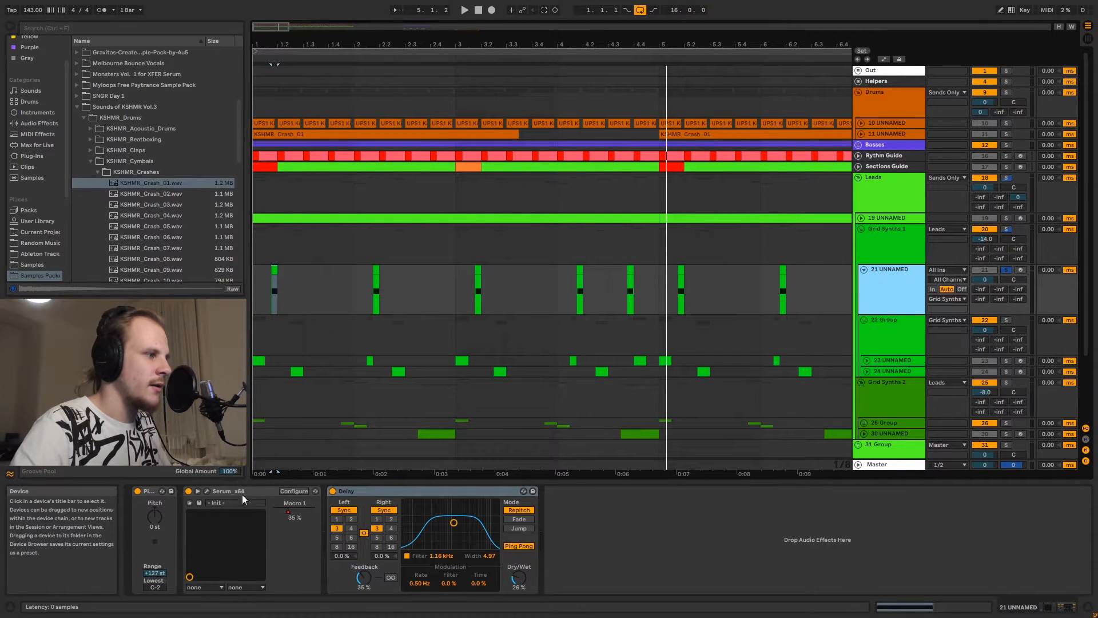
click(865, 338)
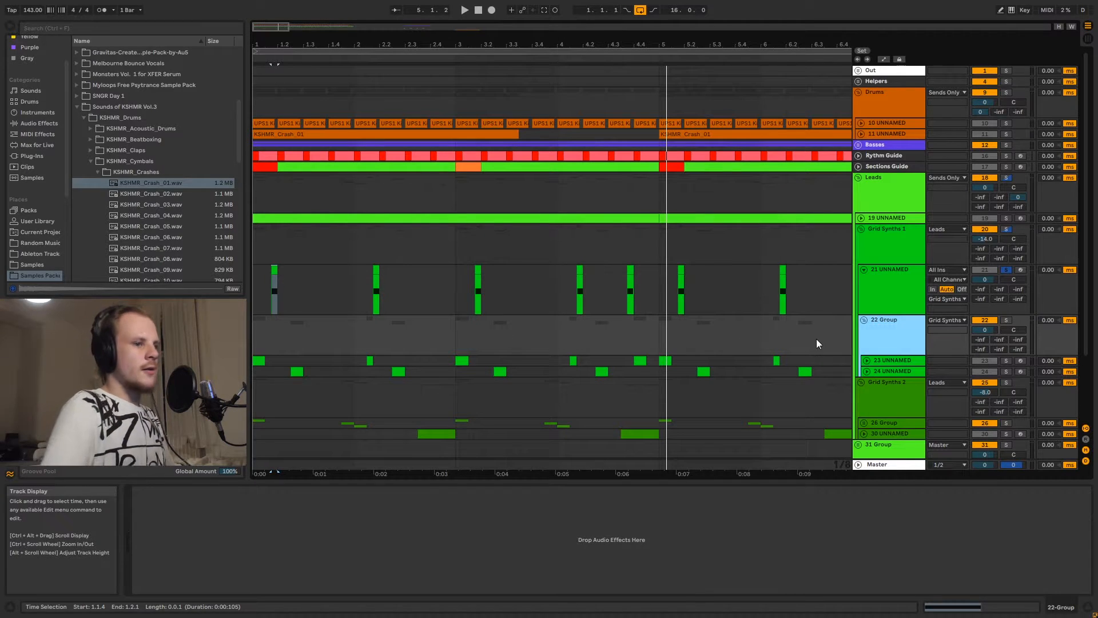
Unfold tracks 23 and 24 inside the 22 Group and inspect the devices on each.
click(867, 360)
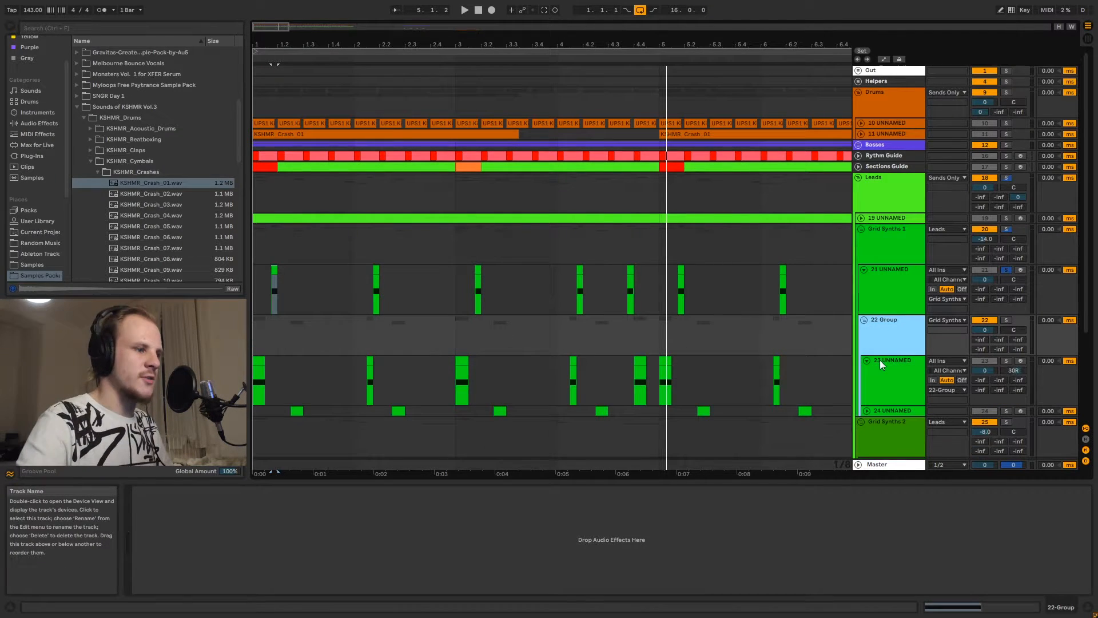
click(867, 412)
click(880, 393)
click(887, 412)
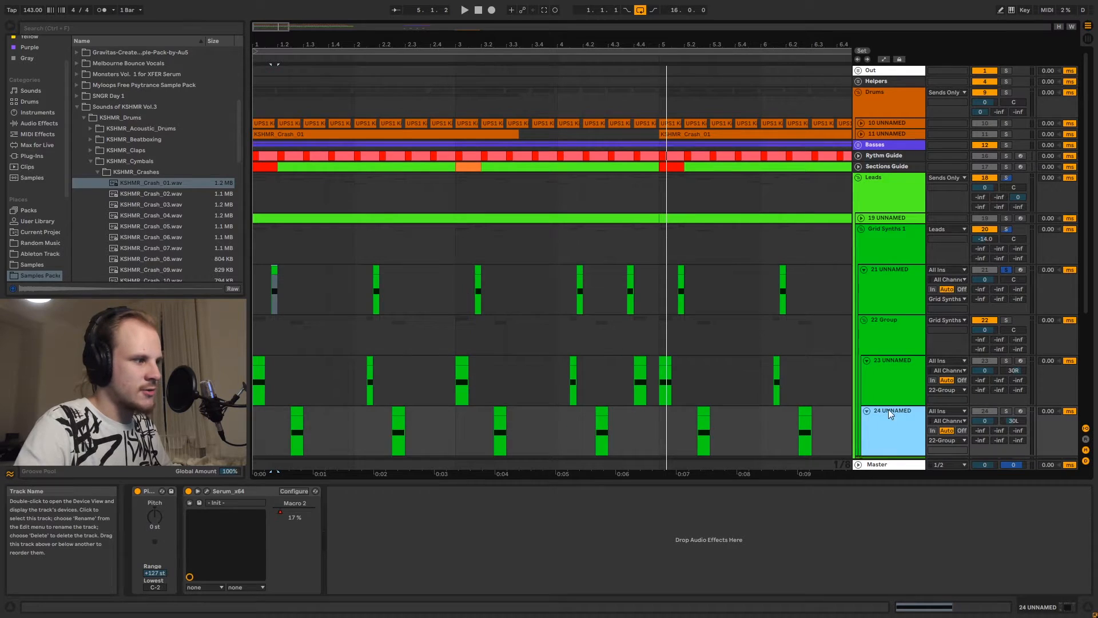
click(897, 374)
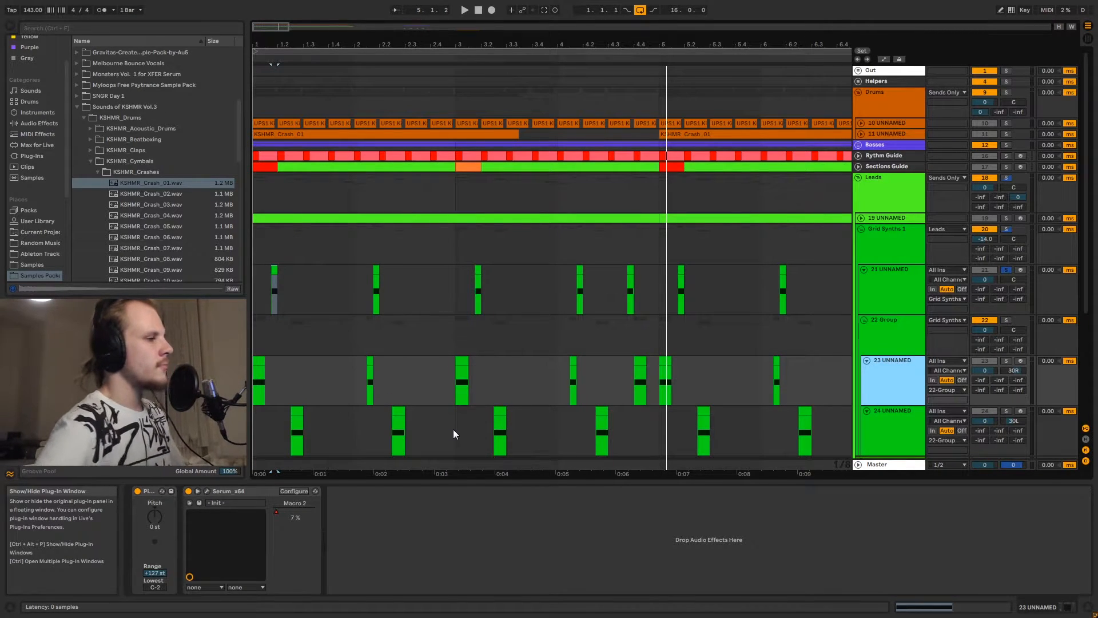
Open track 23's Serum and review the LFO 1 and Macro 2 modulation and the EQ, Filter and Distortion effects.
key(ctrl+alt+p)
drag(482, 39, 524, 69)
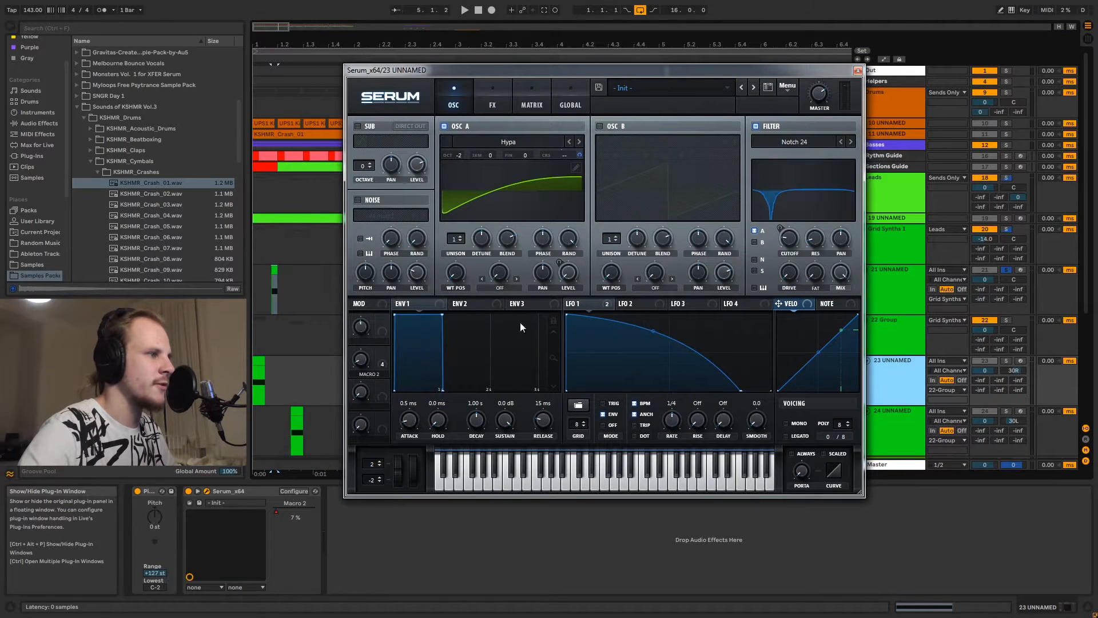
click(584, 307)
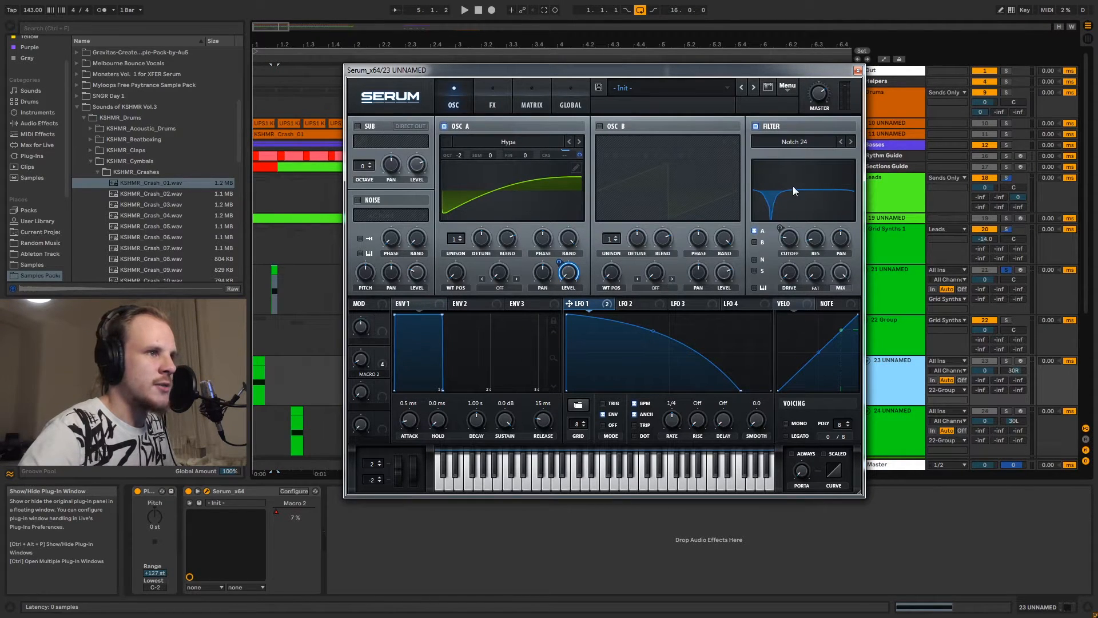
click(382, 355)
click(359, 360)
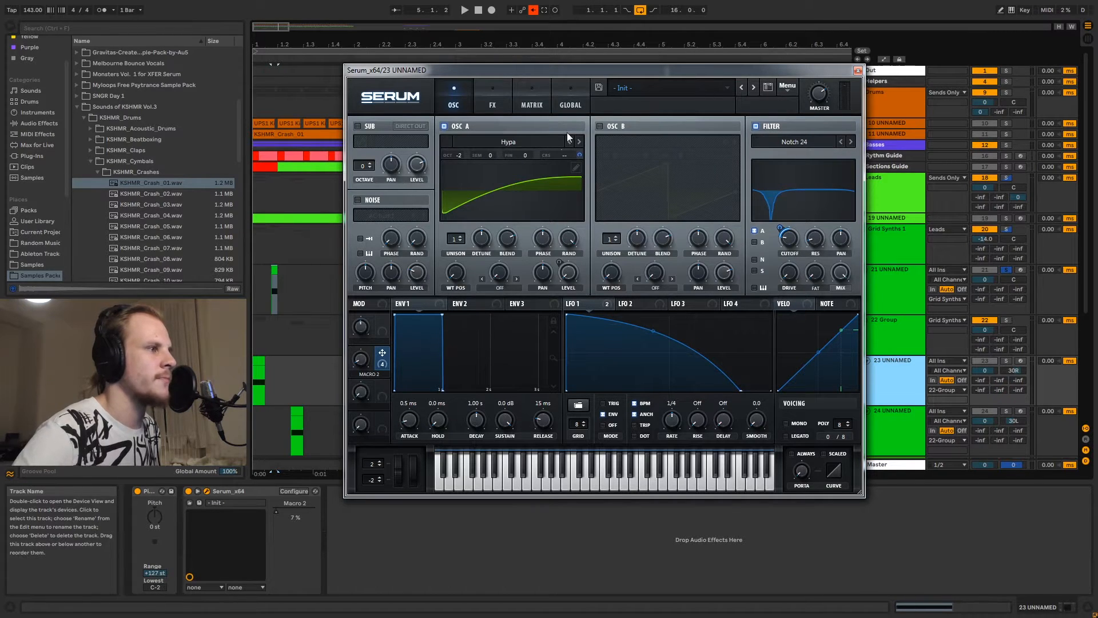
click(497, 106)
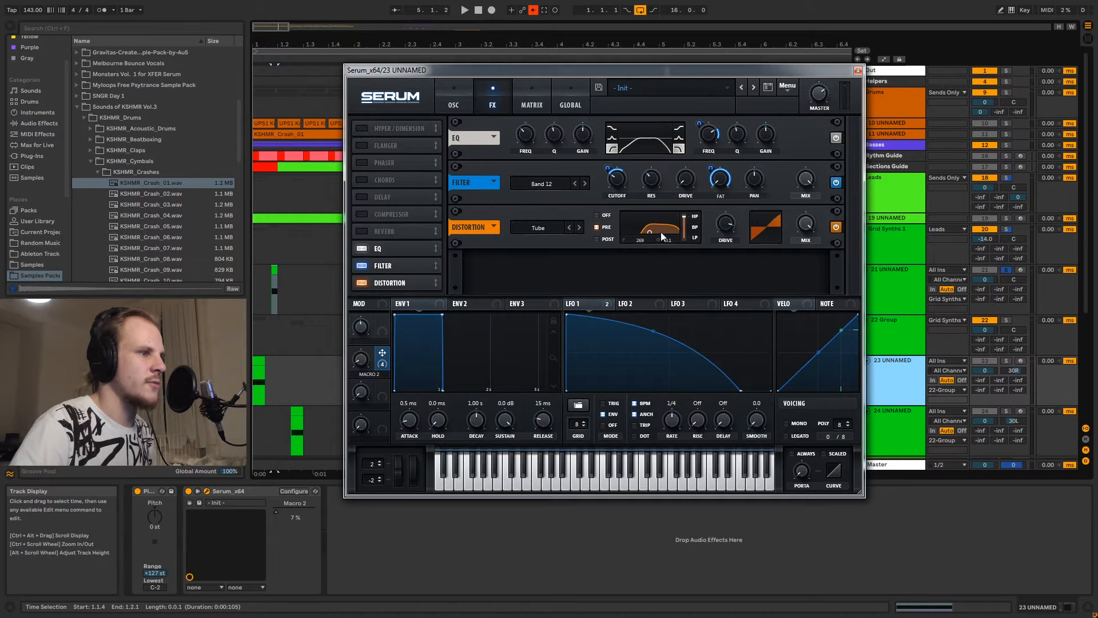
Solo track 23, play it from the start of the arrangement, and close its Serum window.
click(1005, 360)
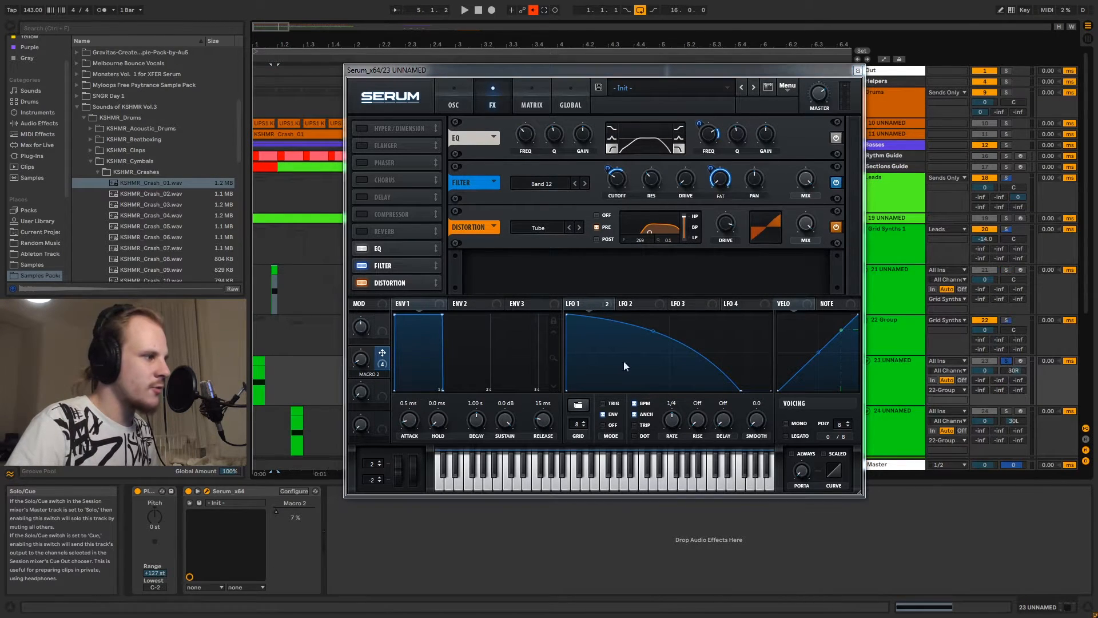
click(262, 357)
key(space)
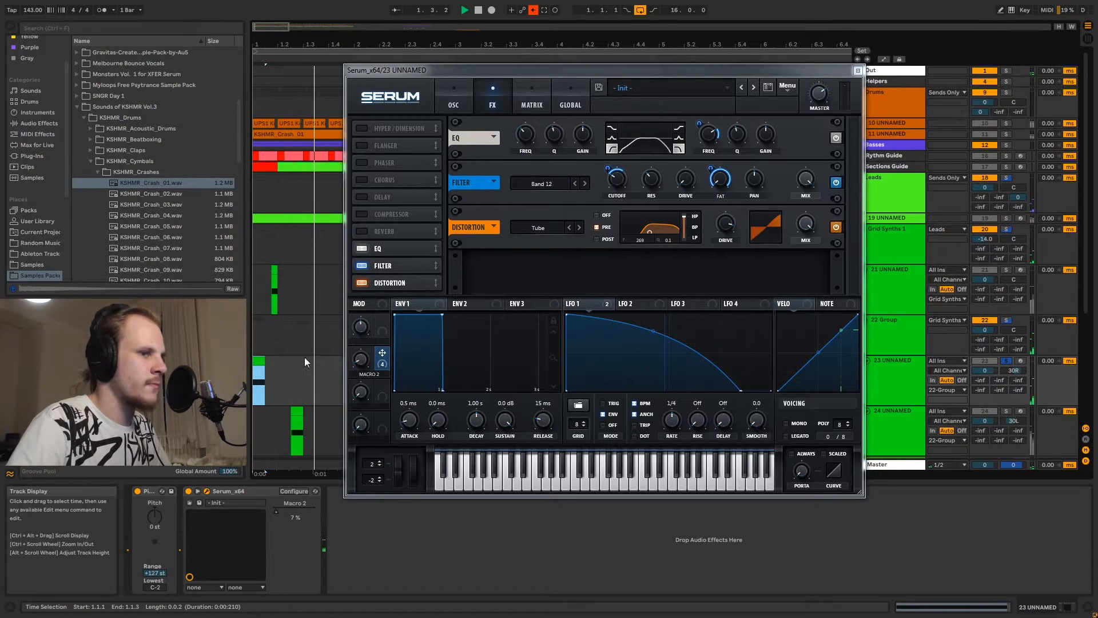
click(857, 70)
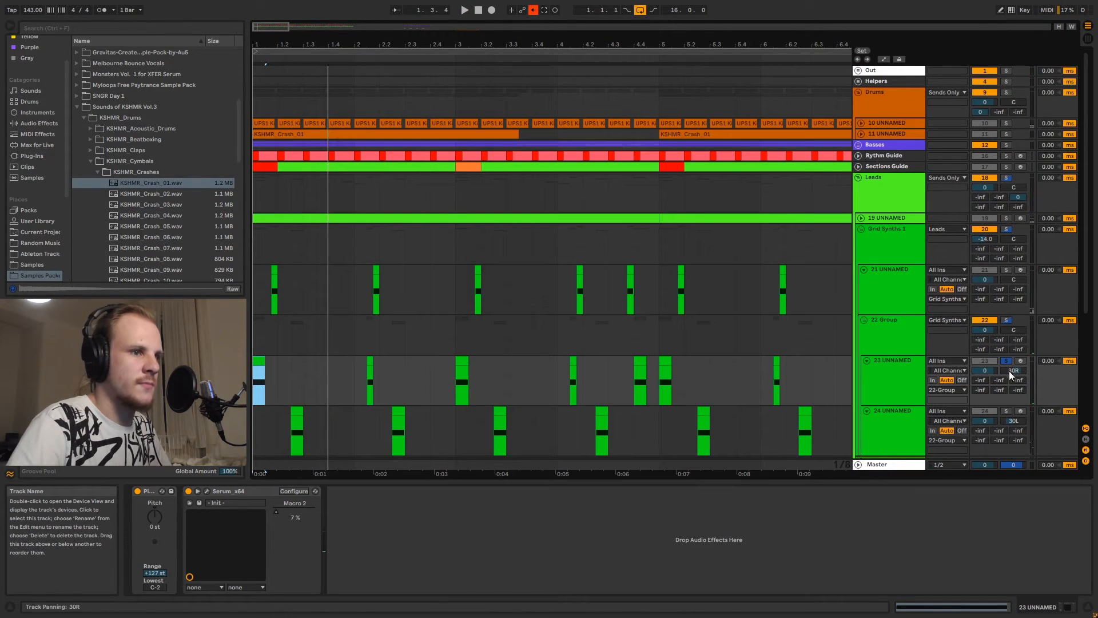
Solo the 22 Group and play it from bar 1.
click(1006, 321)
click(255, 325)
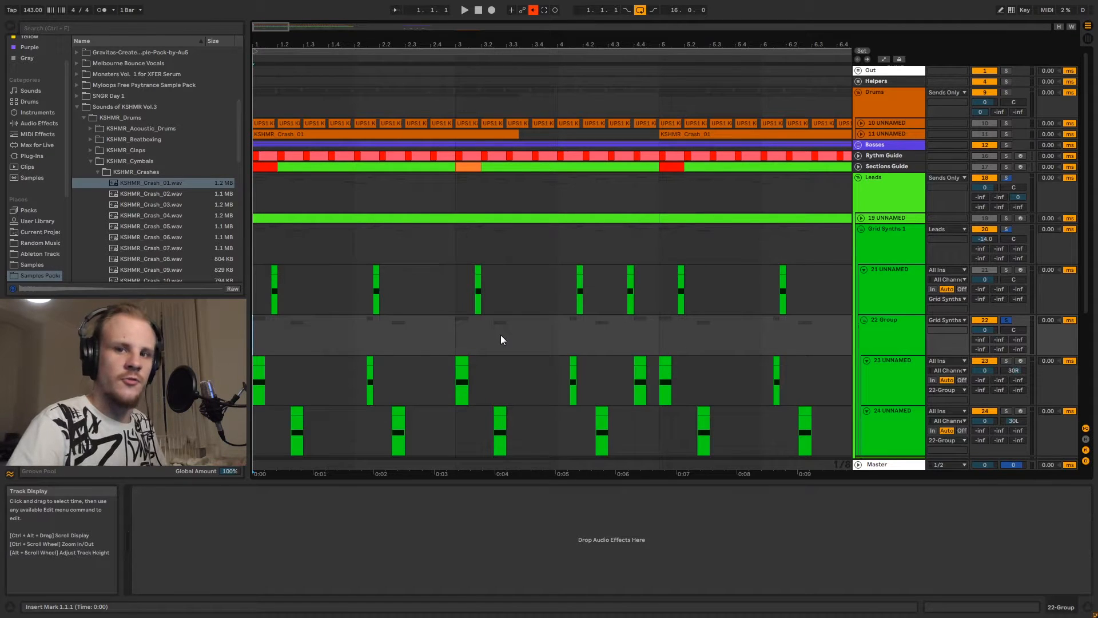
key(space)
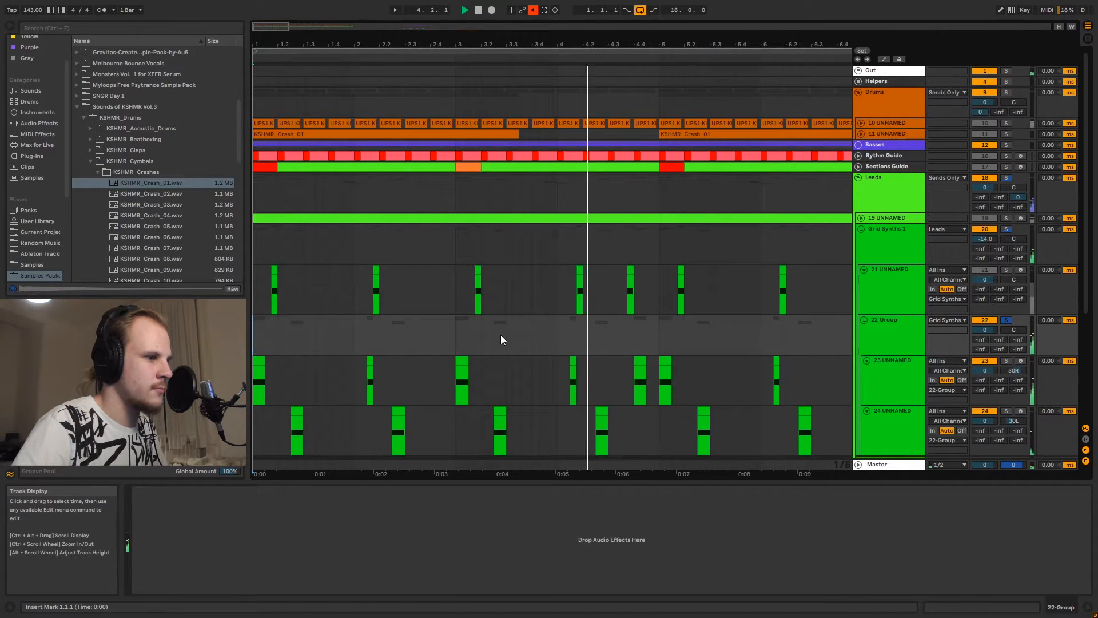
Re-enable the overridden Macro 2 automation and replay the 22 Group from bar 1.
click(922, 384)
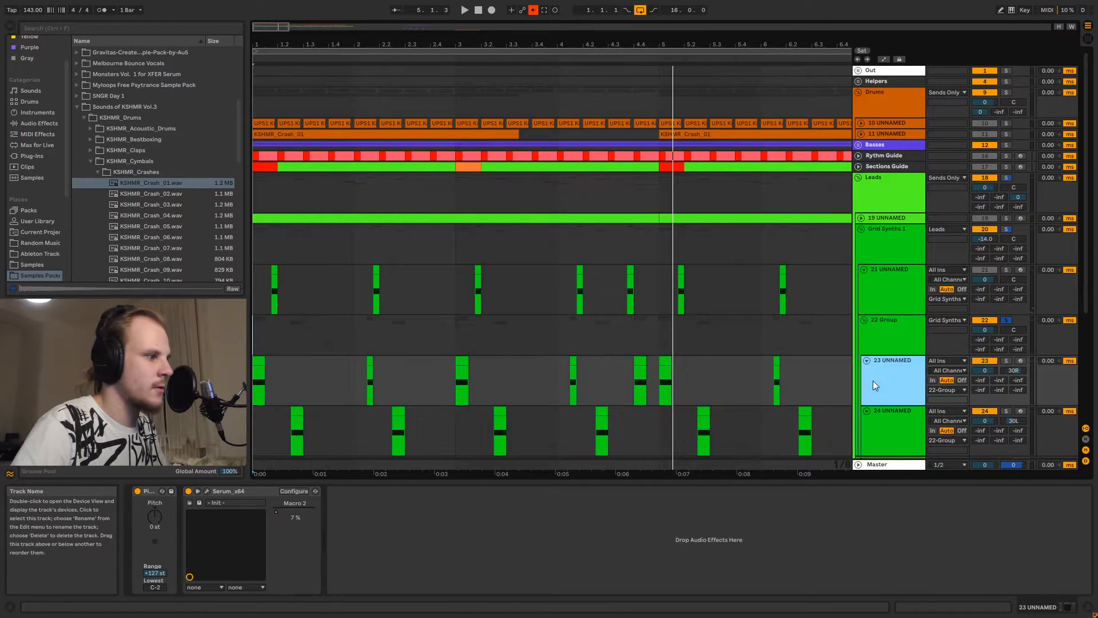
click(531, 12)
key(space)
click(256, 326)
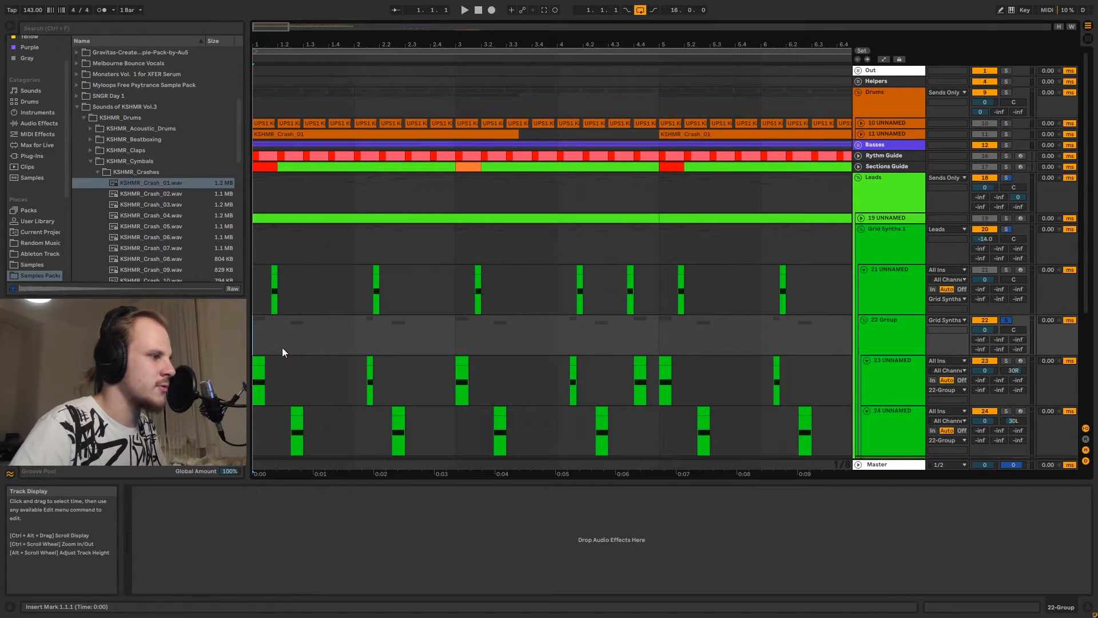
key(space)
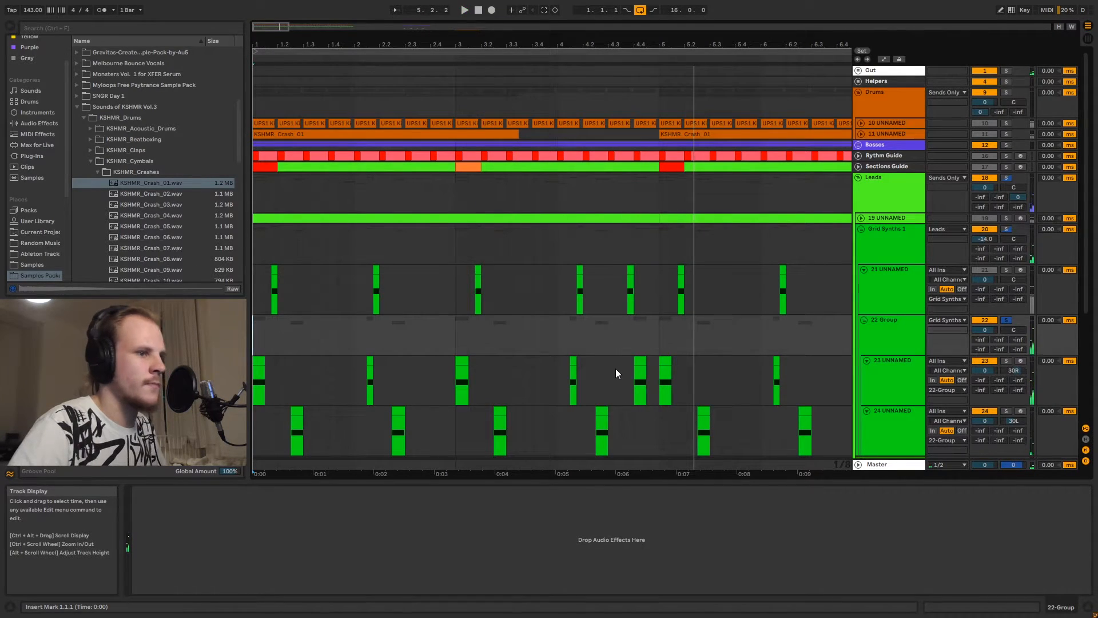
Recheck the notch filter and the effects page in track 23's Serum, and close the plug-in window.
click(895, 380)
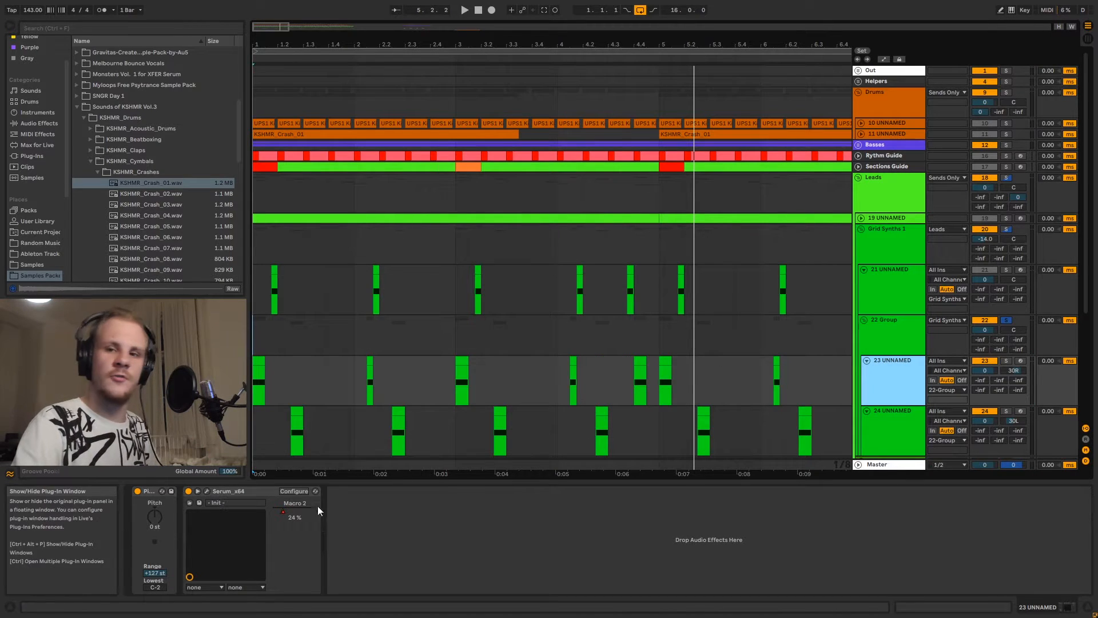
click(207, 492)
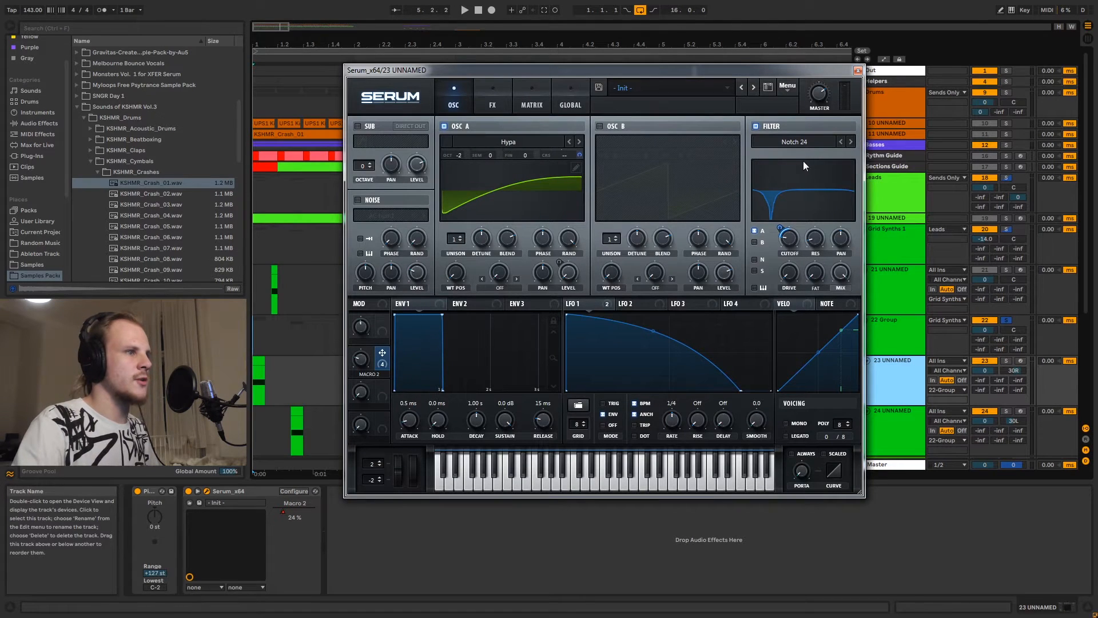
click(482, 97)
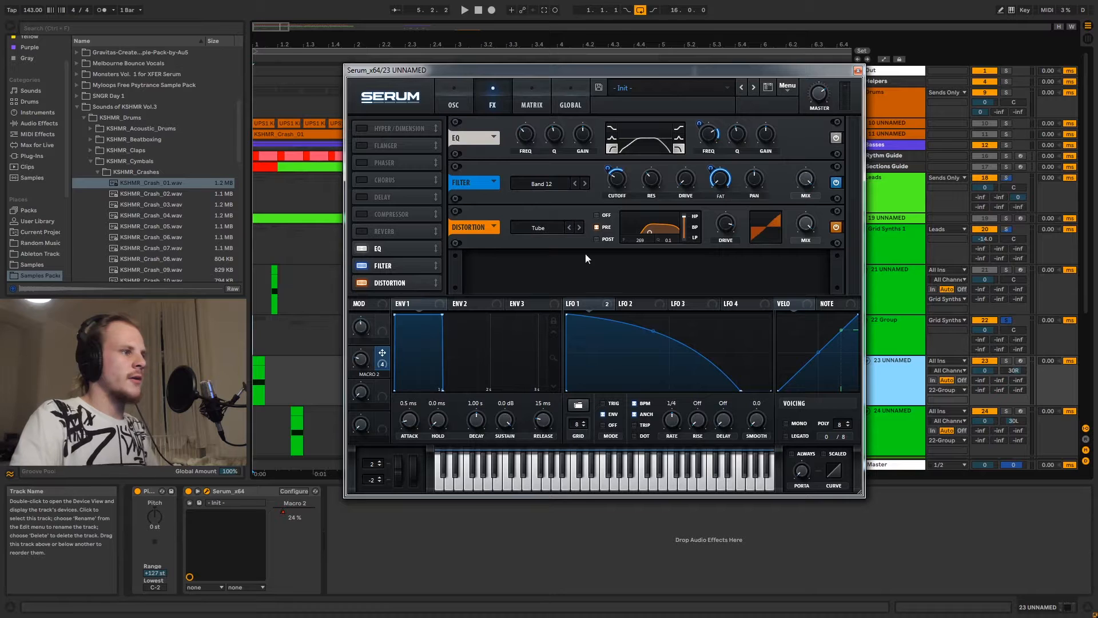
click(857, 69)
Audition the 22 Group from bar 1 with the EQ Eight on Grid Synths 1 bypassed, and switch the EQ back on.
click(881, 329)
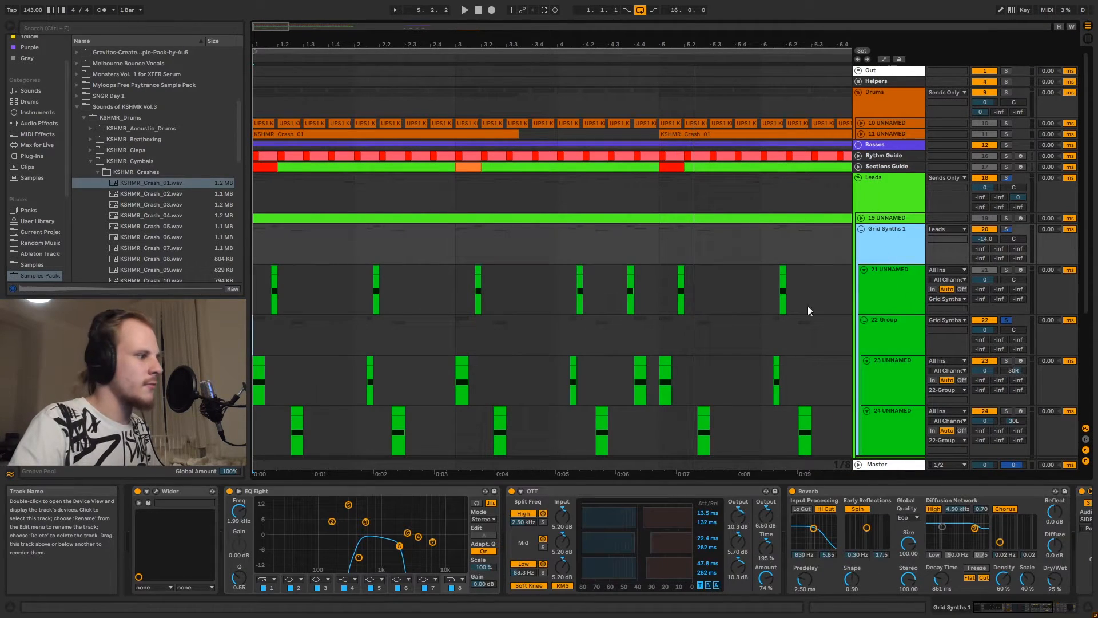
click(229, 492)
click(881, 342)
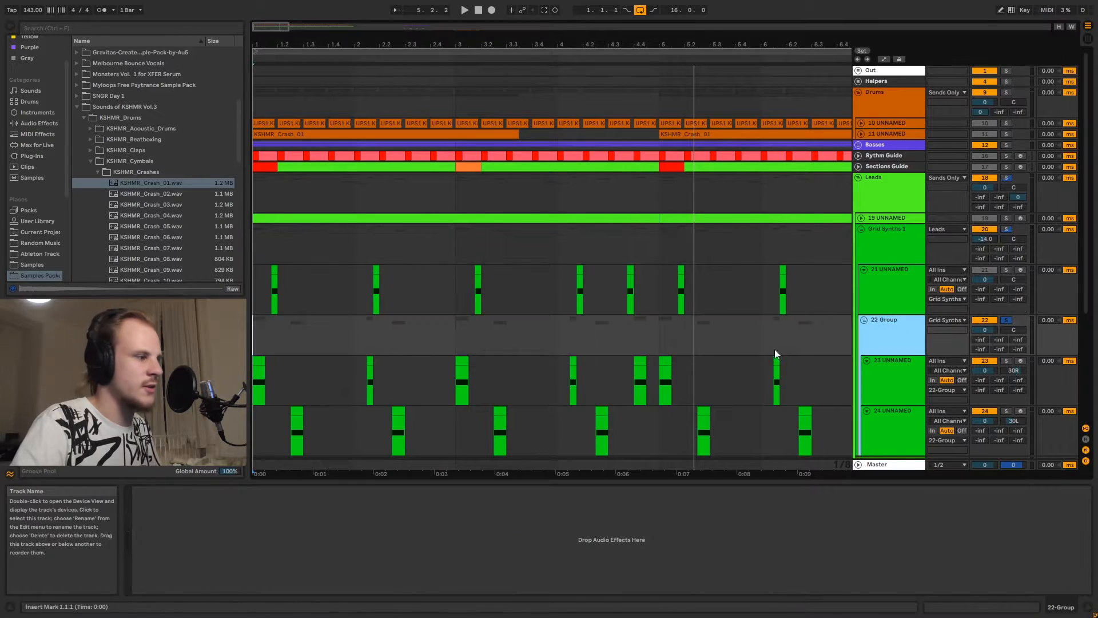
click(255, 337)
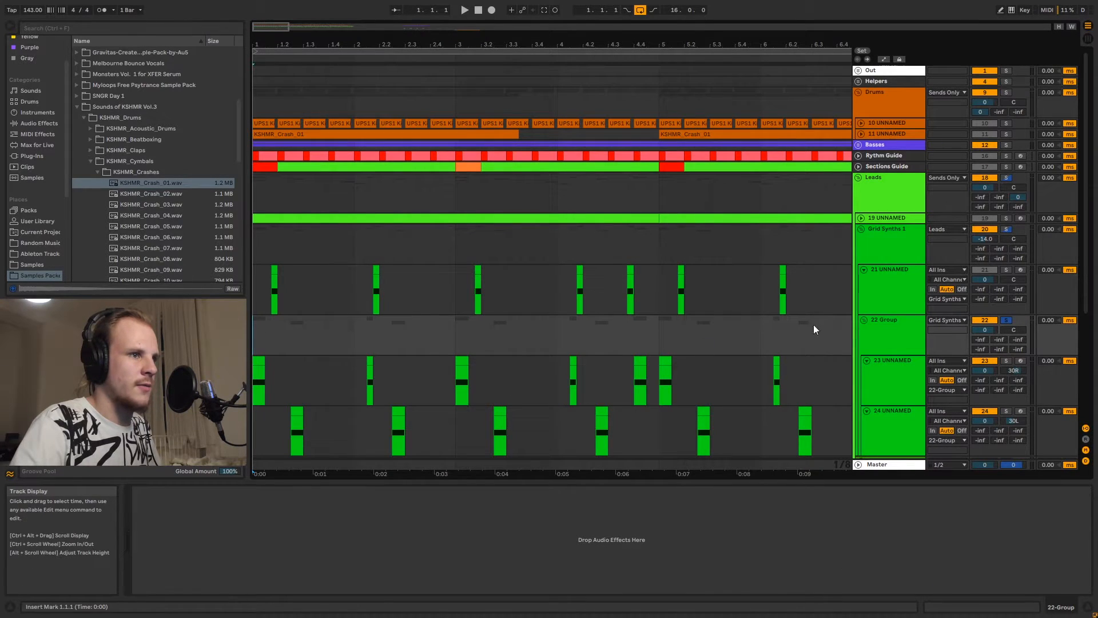
click(911, 257)
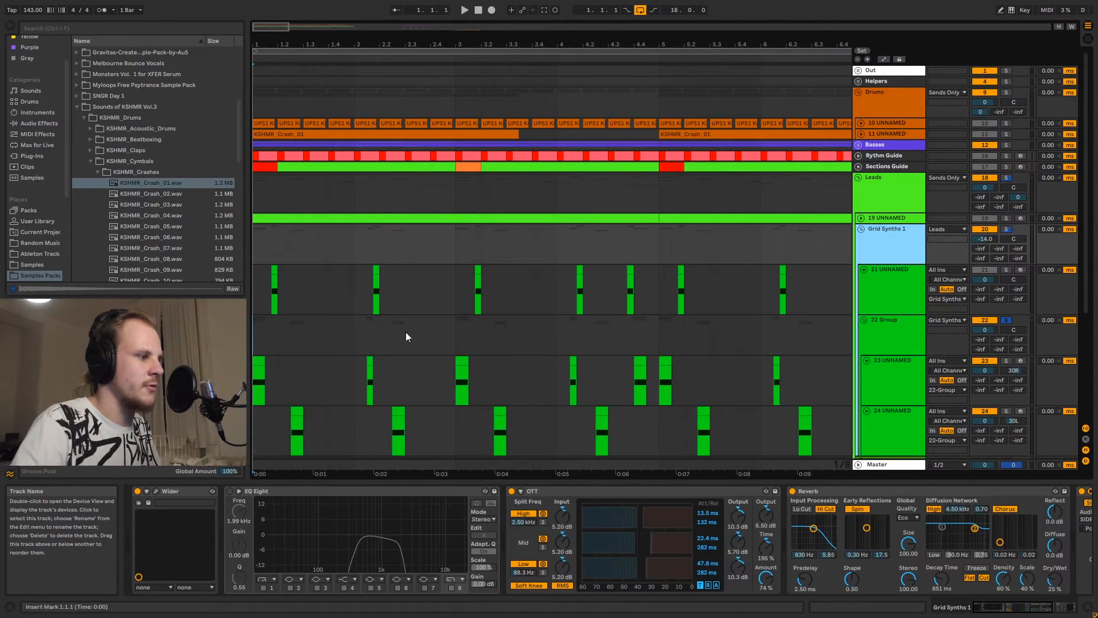
click(895, 344)
key(space)
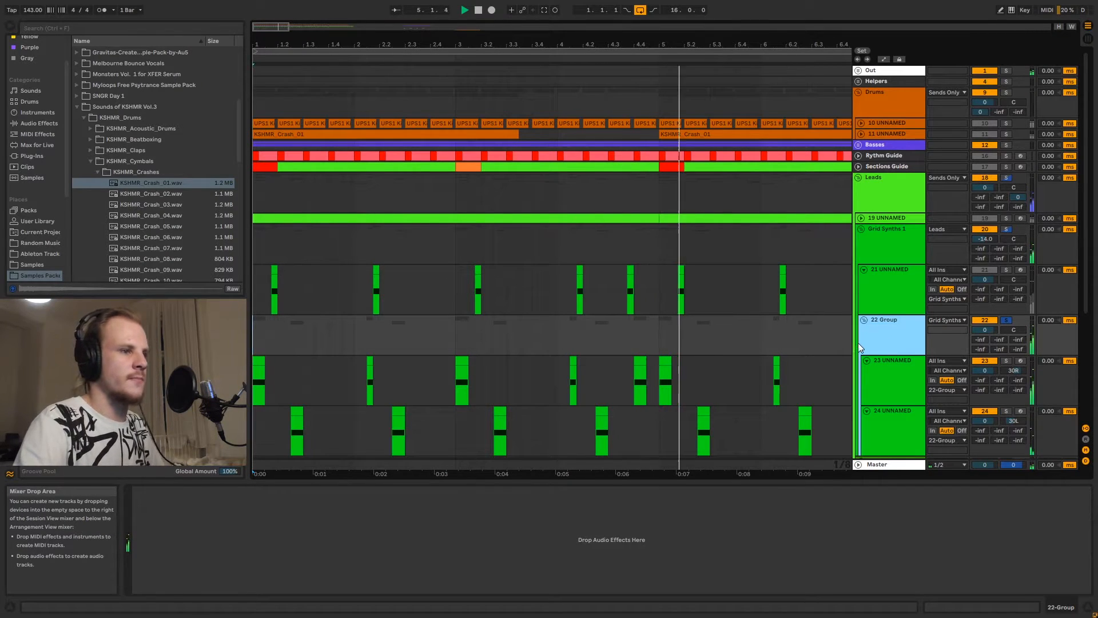
click(934, 249)
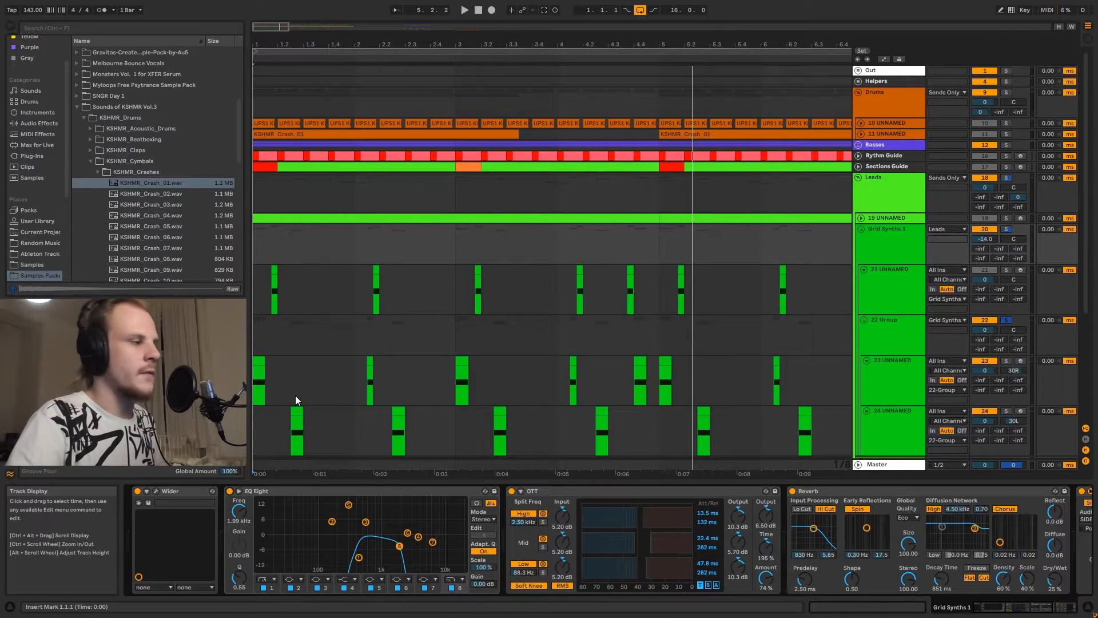
click(260, 330)
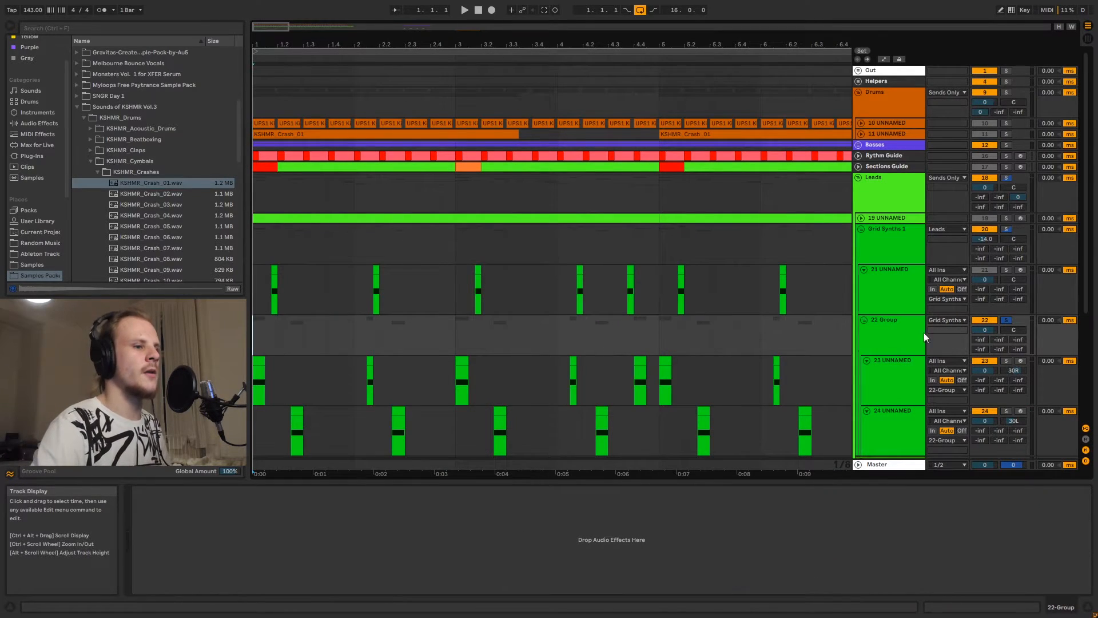
Fold tracks 23 and 24 and turn off the solo on the 22 Group.
click(867, 361)
click(867, 371)
click(886, 330)
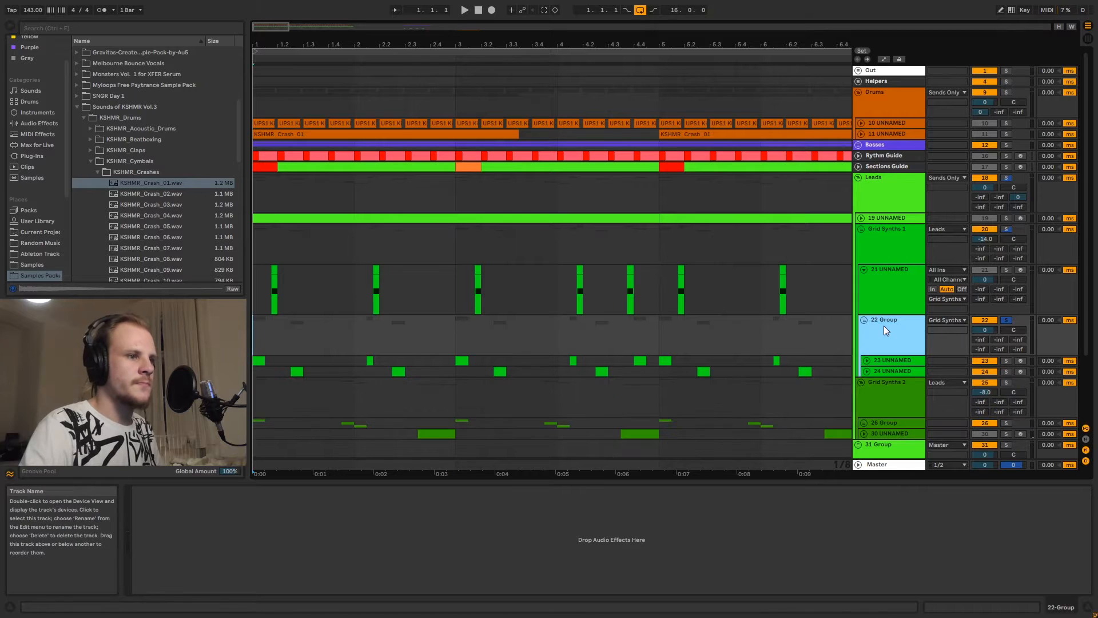
click(1006, 320)
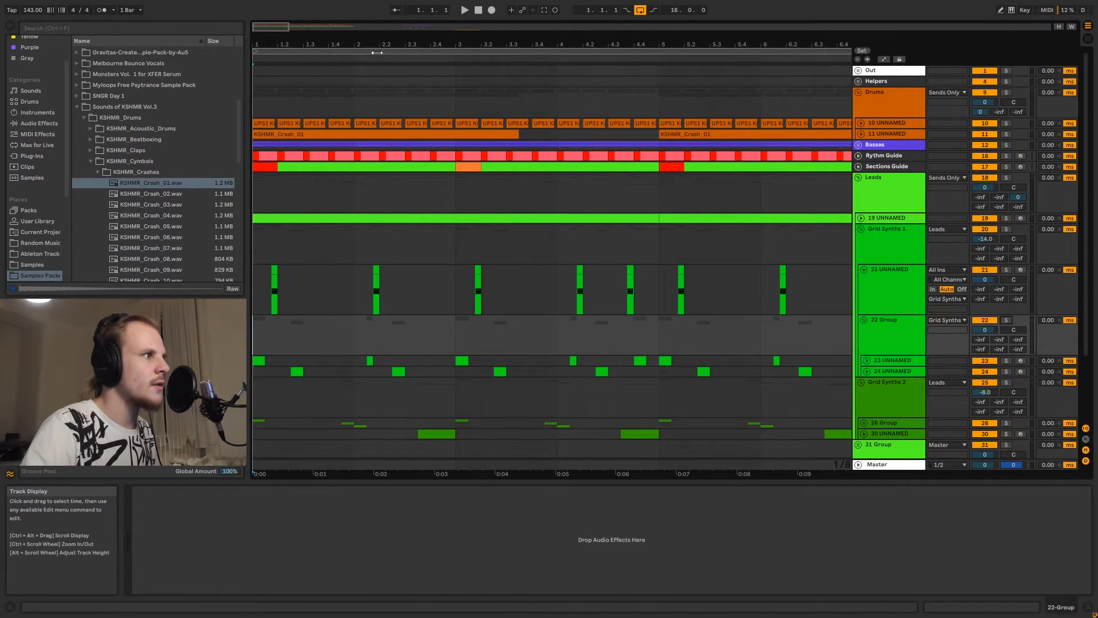
Fold track 21 within Grid Synths 1 and select the 22 Group.
drag(378, 45, 378, 34)
click(887, 243)
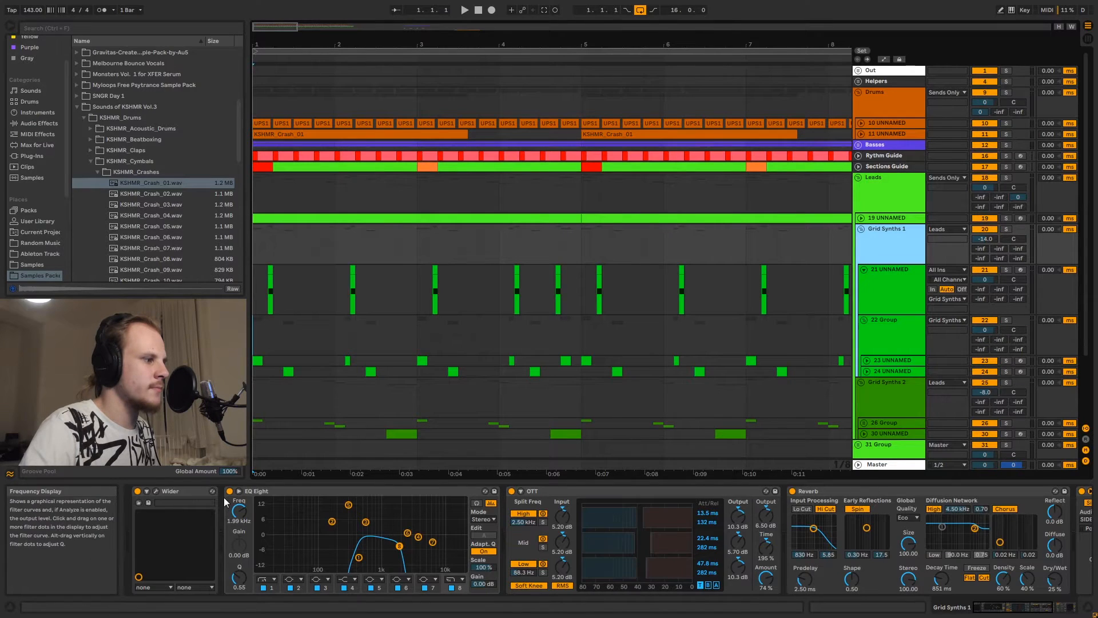
click(864, 269)
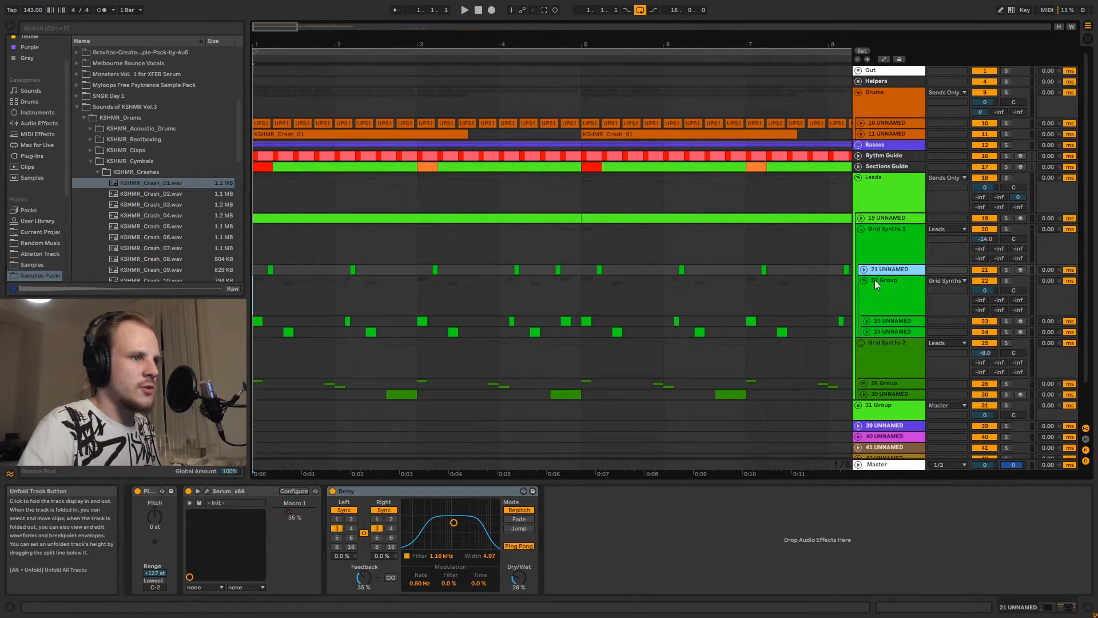
click(874, 282)
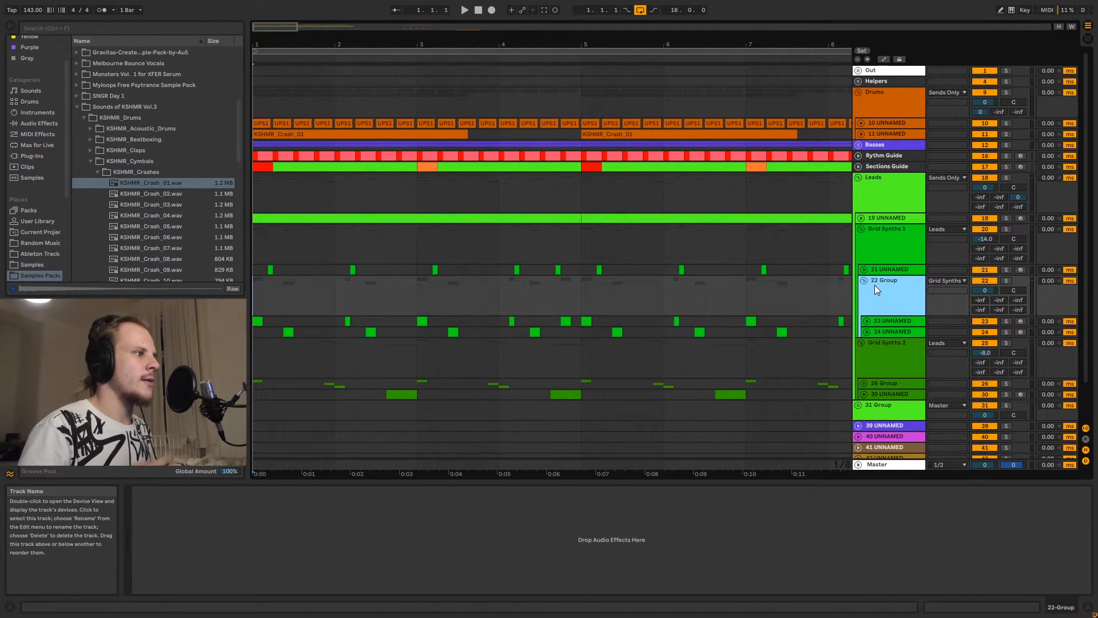
Place the insert marker at 1.3.1 in the Grid Synths 1 lane and fold the 22 Group.
click(887, 235)
click(263, 239)
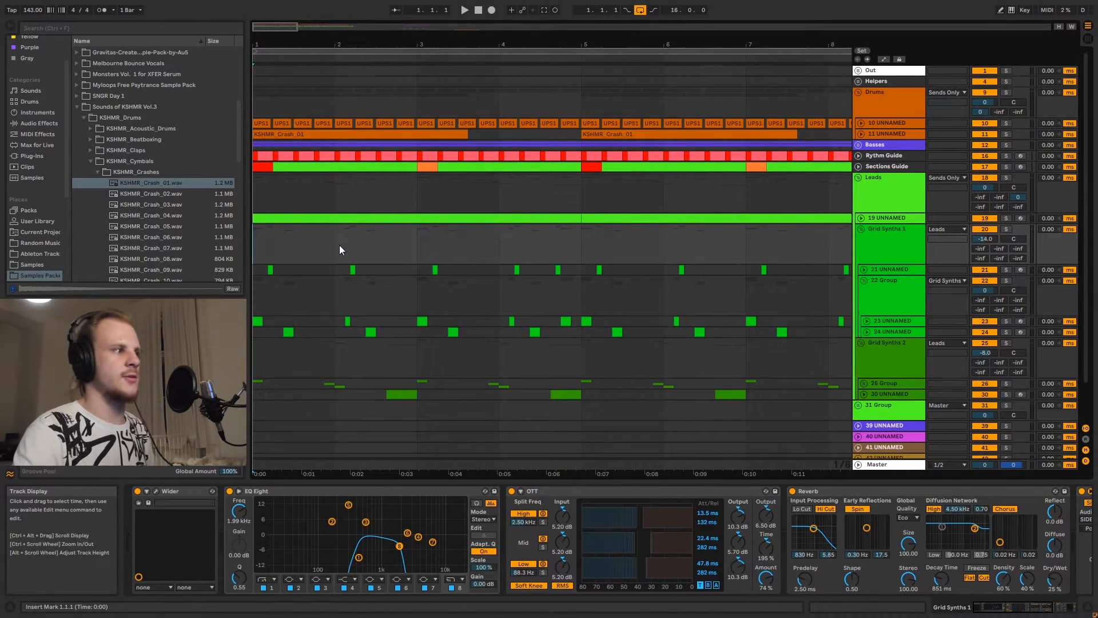
drag(255, 240, 304, 240)
click(290, 240)
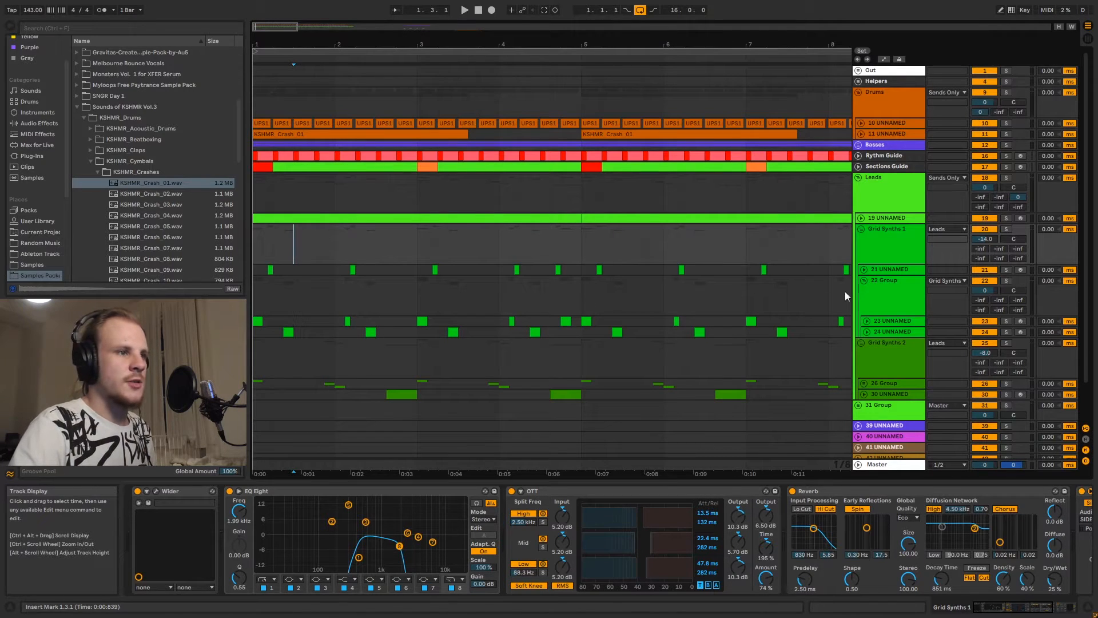
click(865, 280)
click(886, 231)
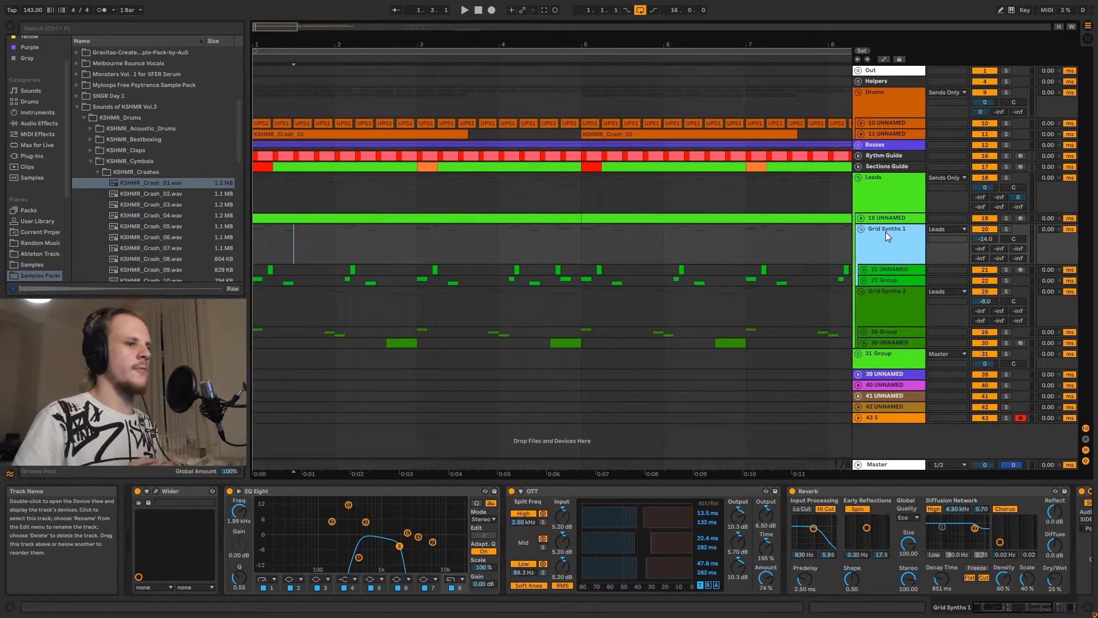
Show the Grid Synths 2 effect chain and unfold the 26 Group inside it.
click(904, 314)
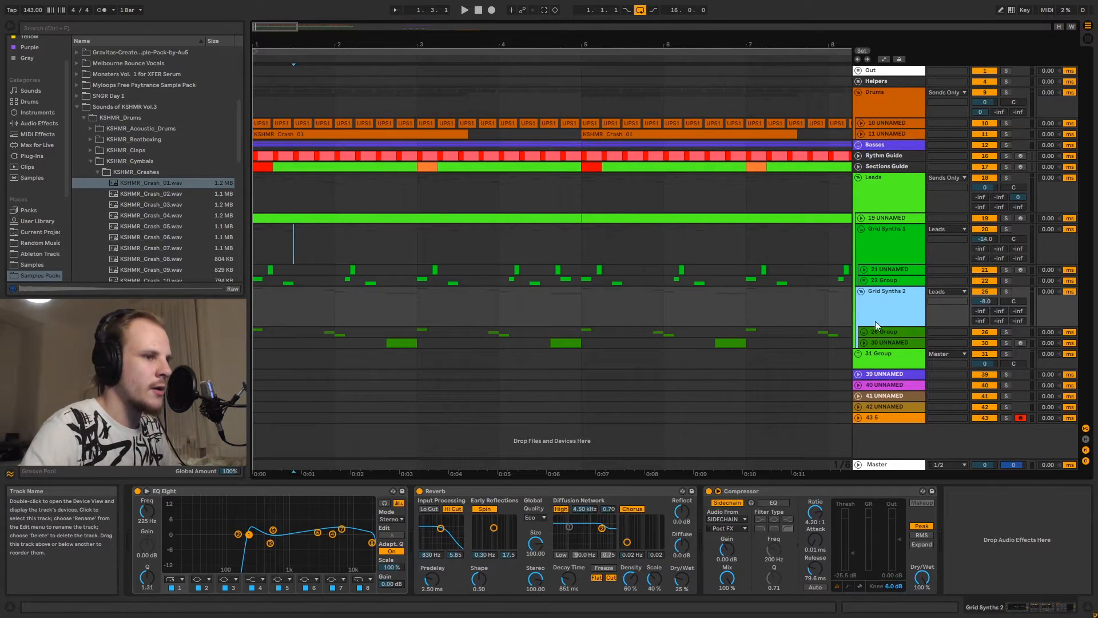
click(864, 332)
scroll(461, 359, down, 1)
scroll(461, 359, down, 1)
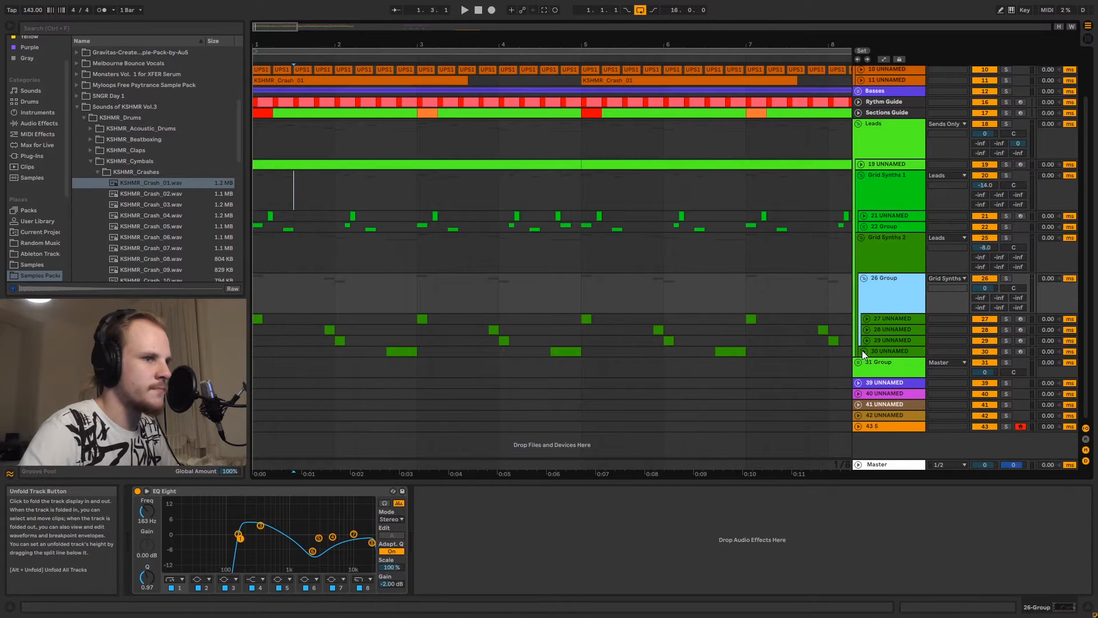
Solo the Grid Synths 2 group and play it back from 1.1.1 for about five bars.
click(1006, 237)
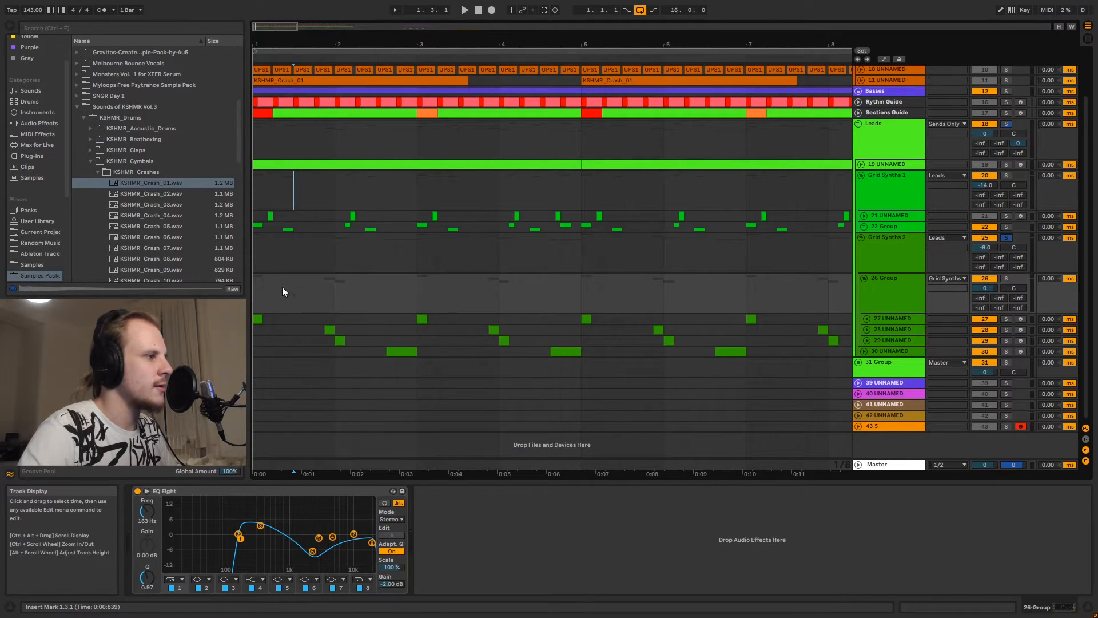
click(255, 255)
drag(314, 63, 315, 34)
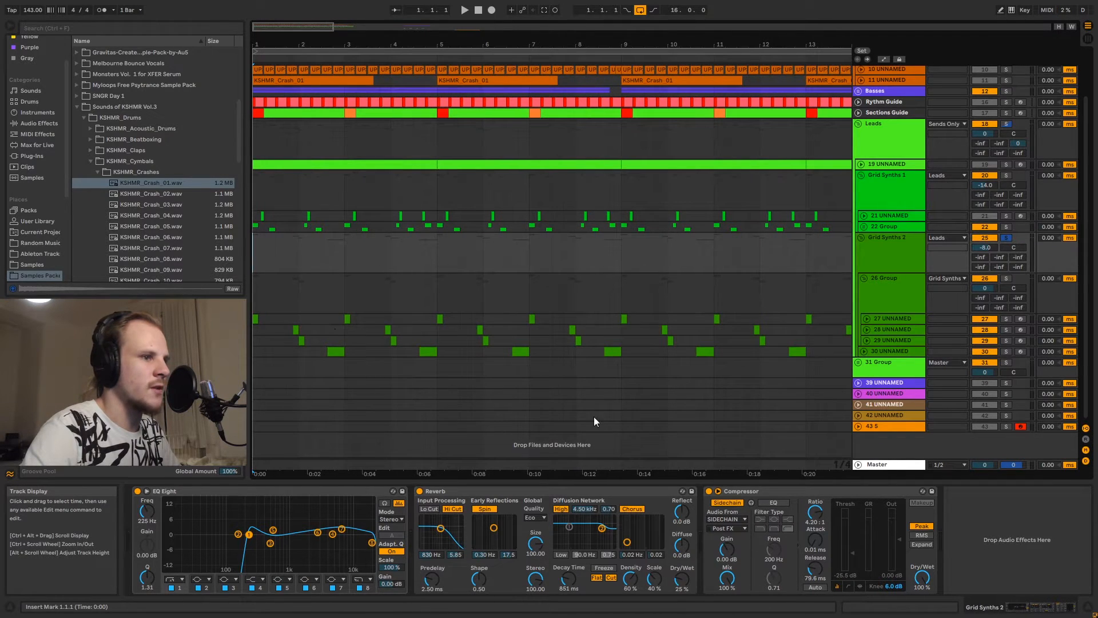
key(space)
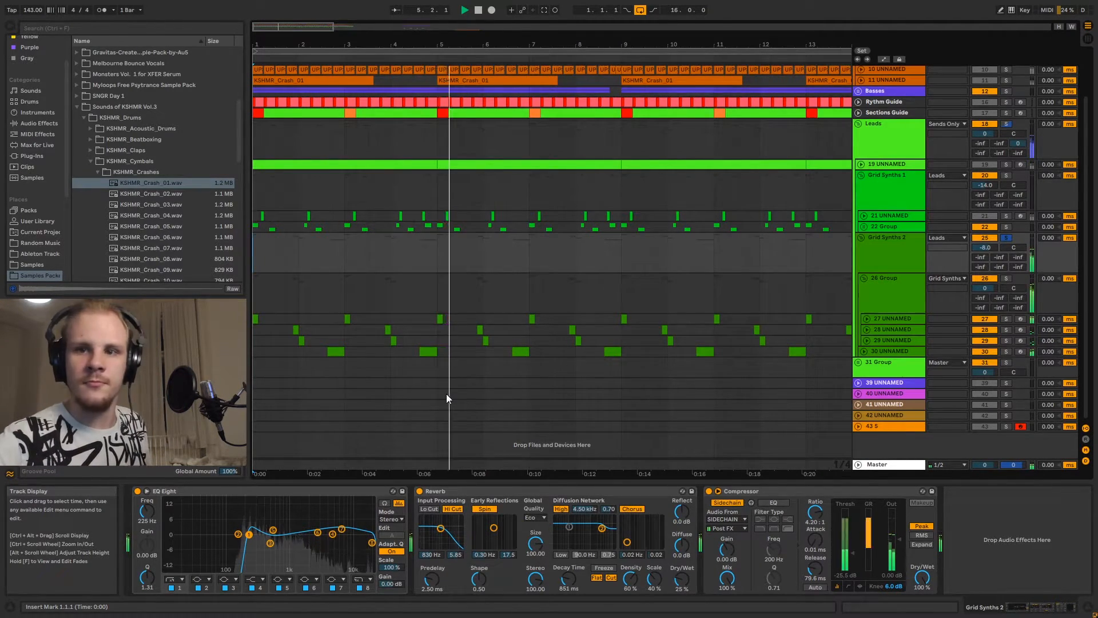
key(space)
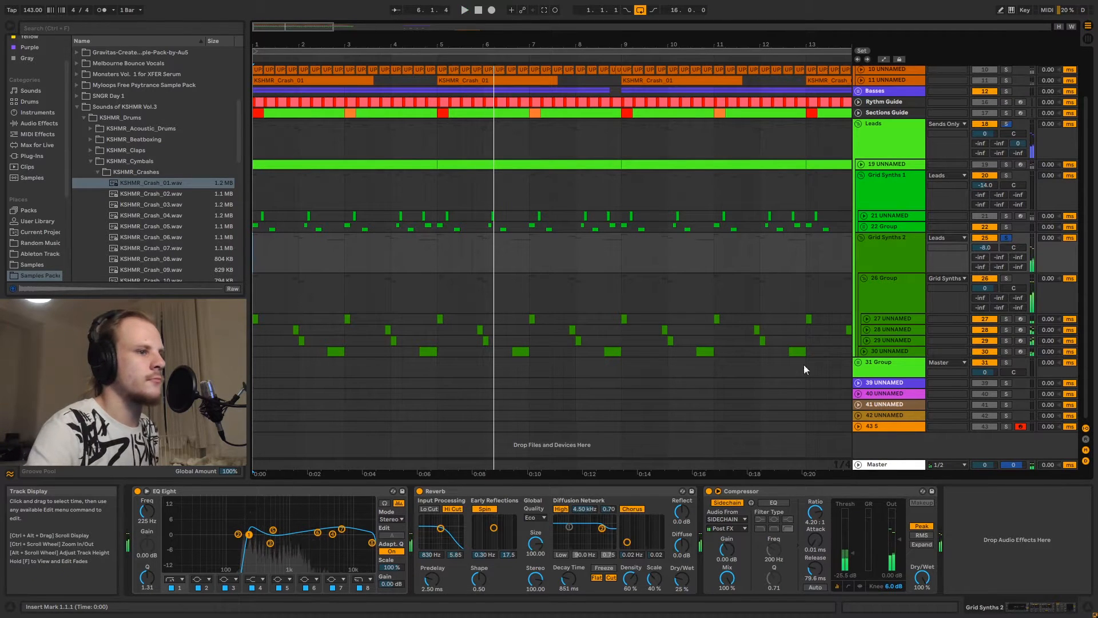
Show the device chain of track 27 and unfold track 30 within Grid Synths 2.
click(887, 318)
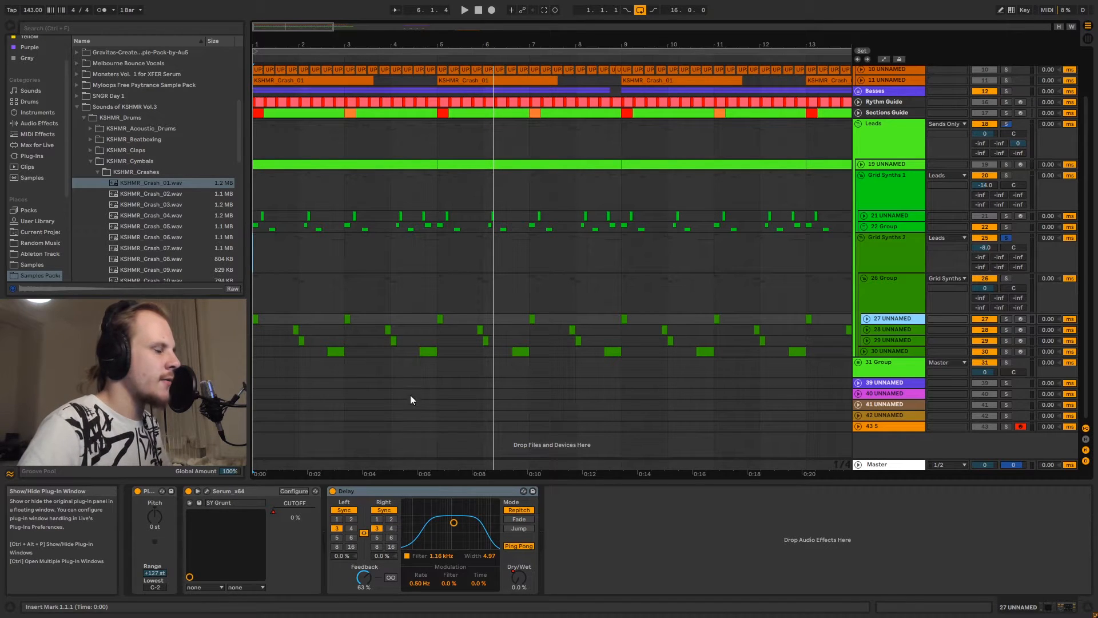
click(255, 280)
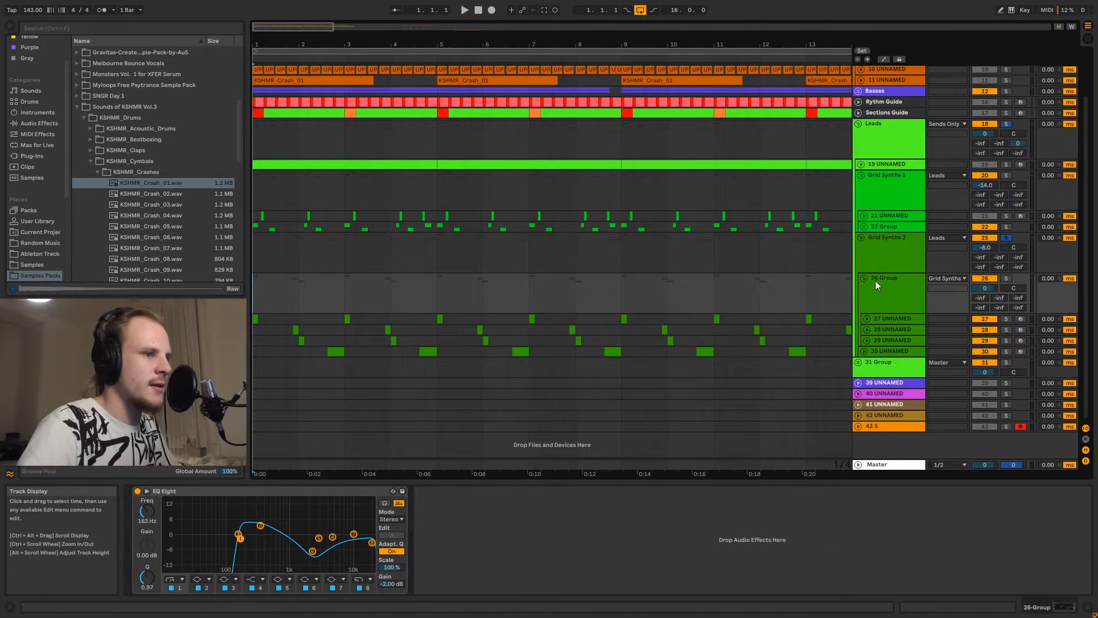
click(891, 321)
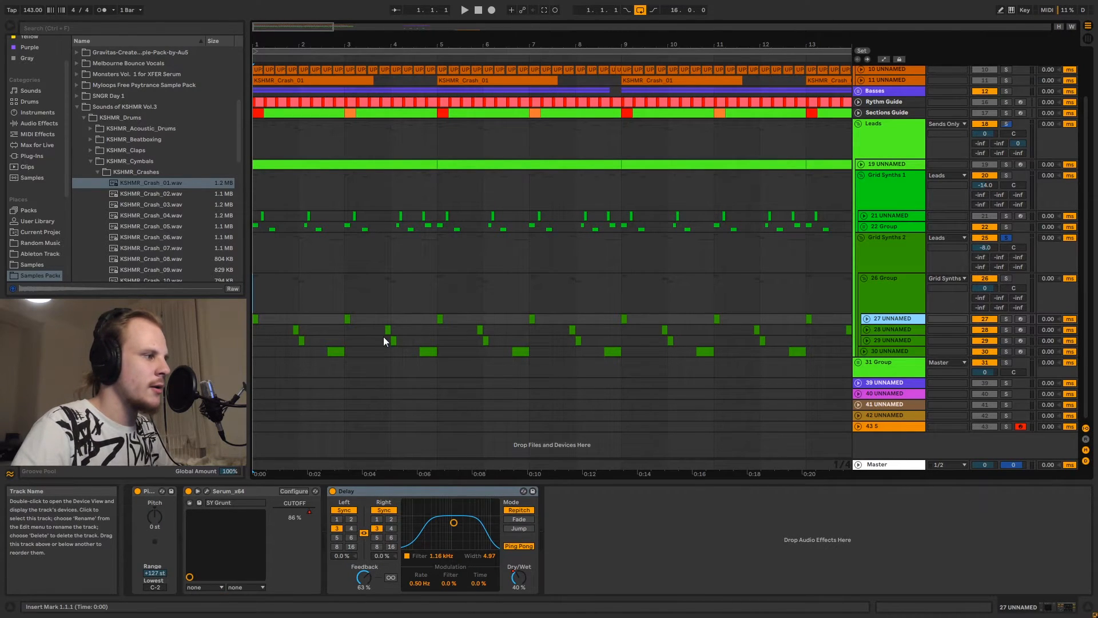
click(864, 351)
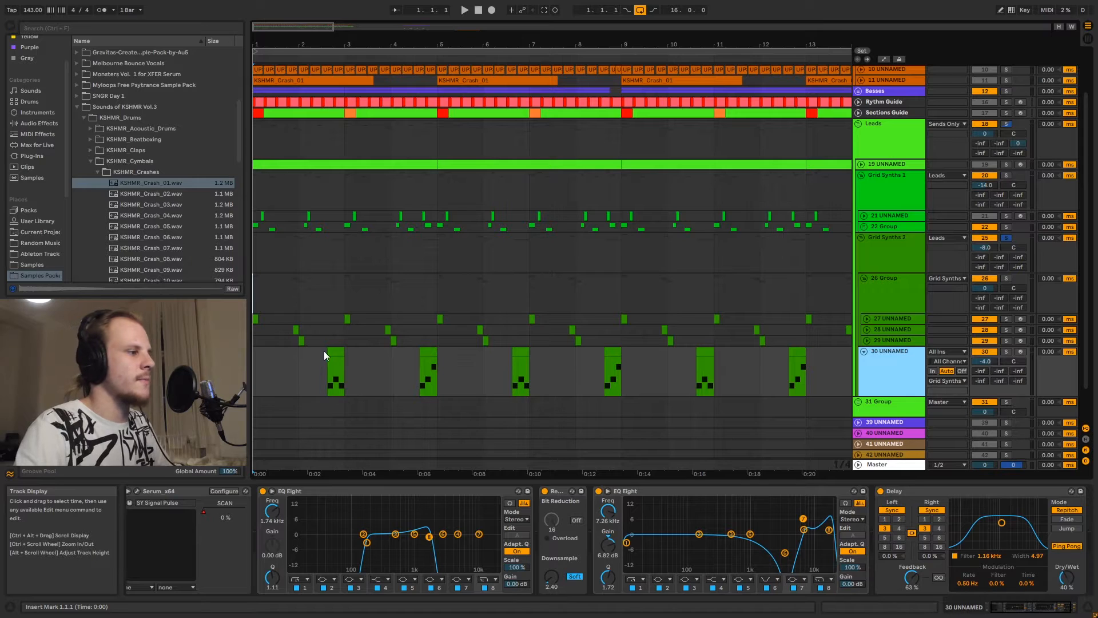
Place the insert marker at 1.1.1 in the 26 Group lane and select the 26 Group to show its EQ Eight.
click(345, 215)
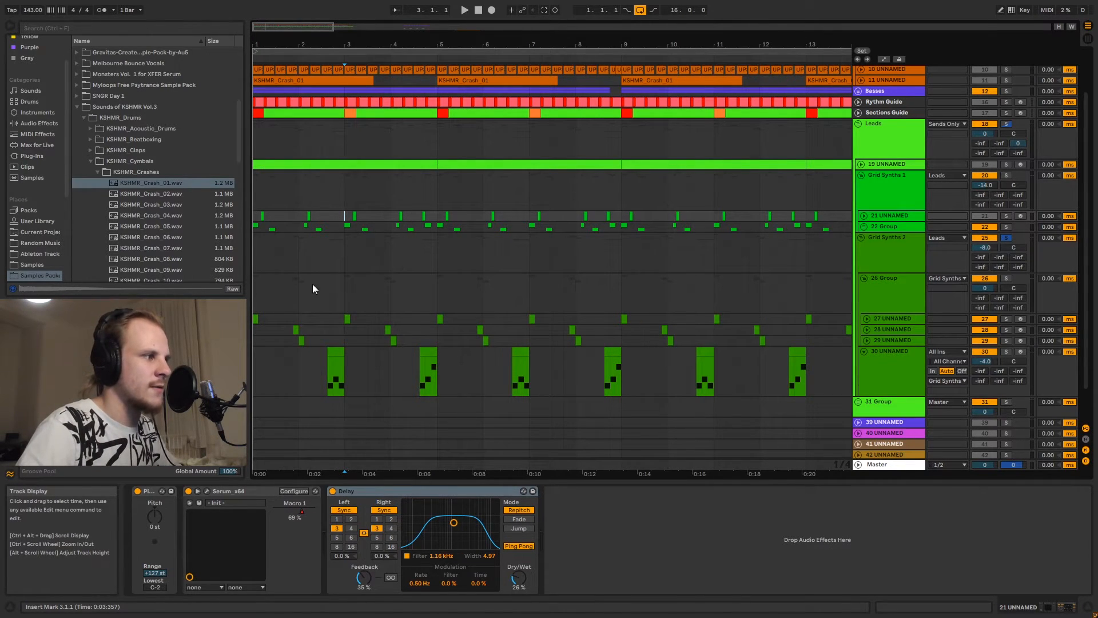
click(256, 276)
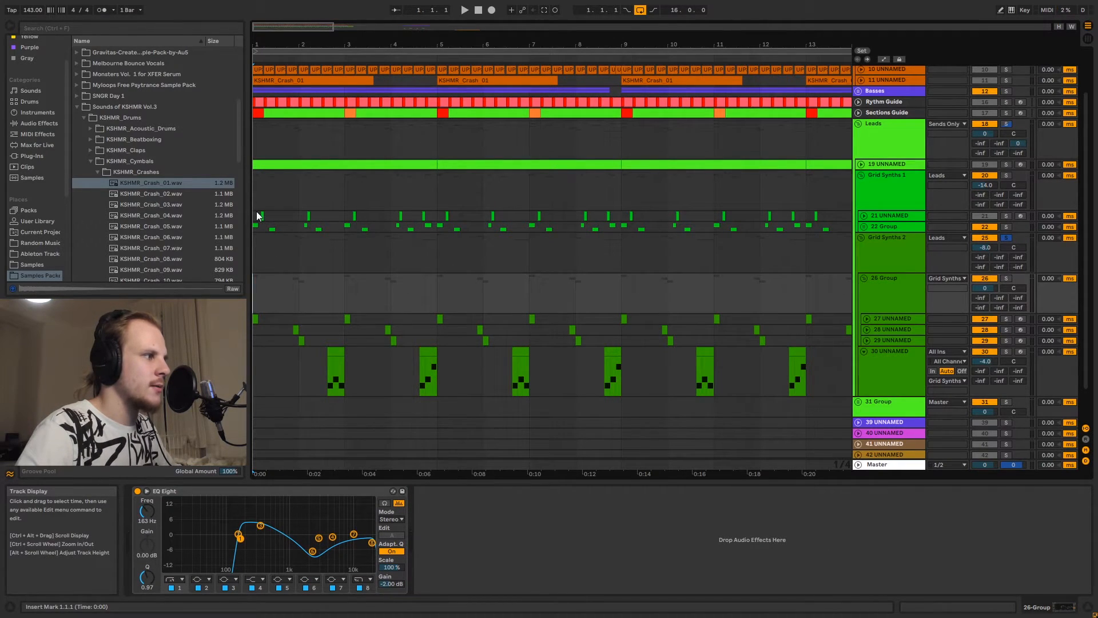
drag(256, 211, 298, 226)
click(263, 284)
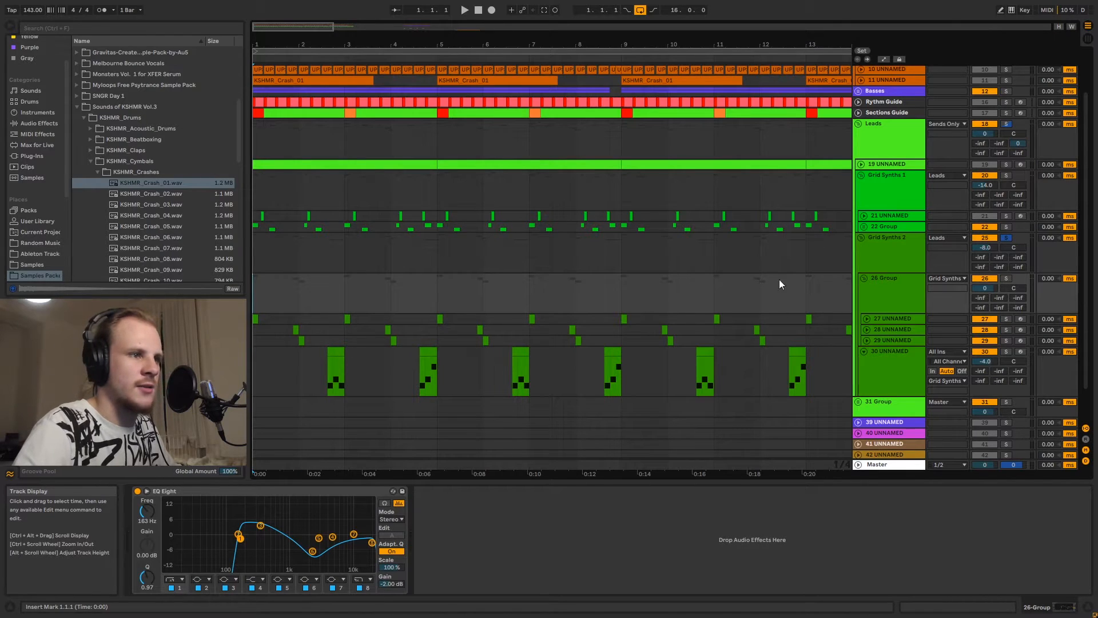
click(883, 284)
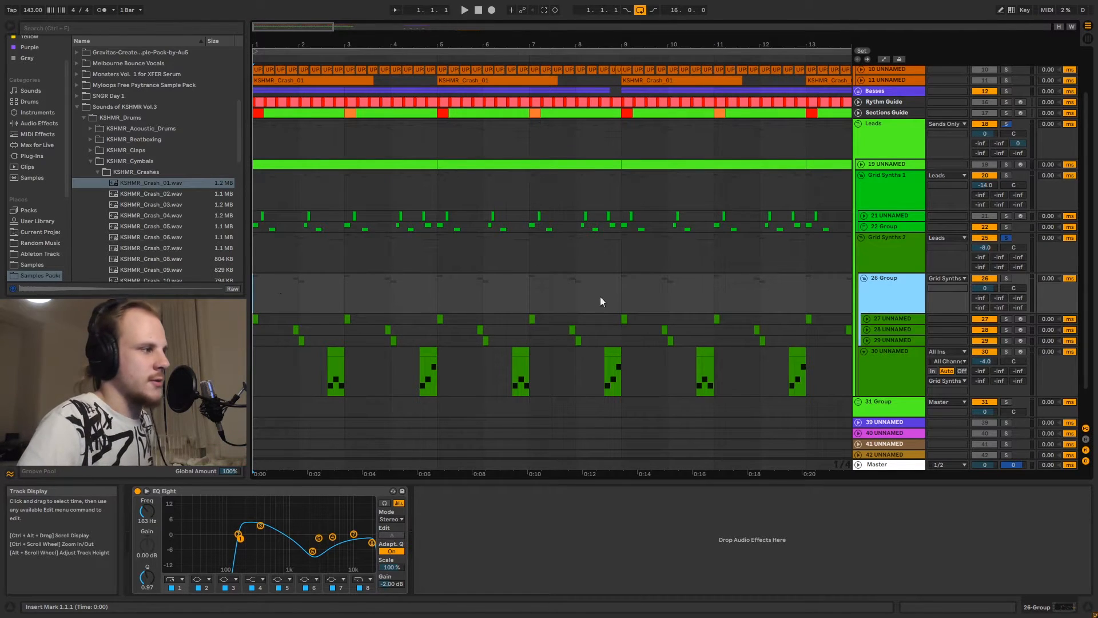
Unfold track 27, inspect the oscillator and effects pages of its Serum SY Grunt patch, and re-enable the automation.
click(870, 317)
click(868, 318)
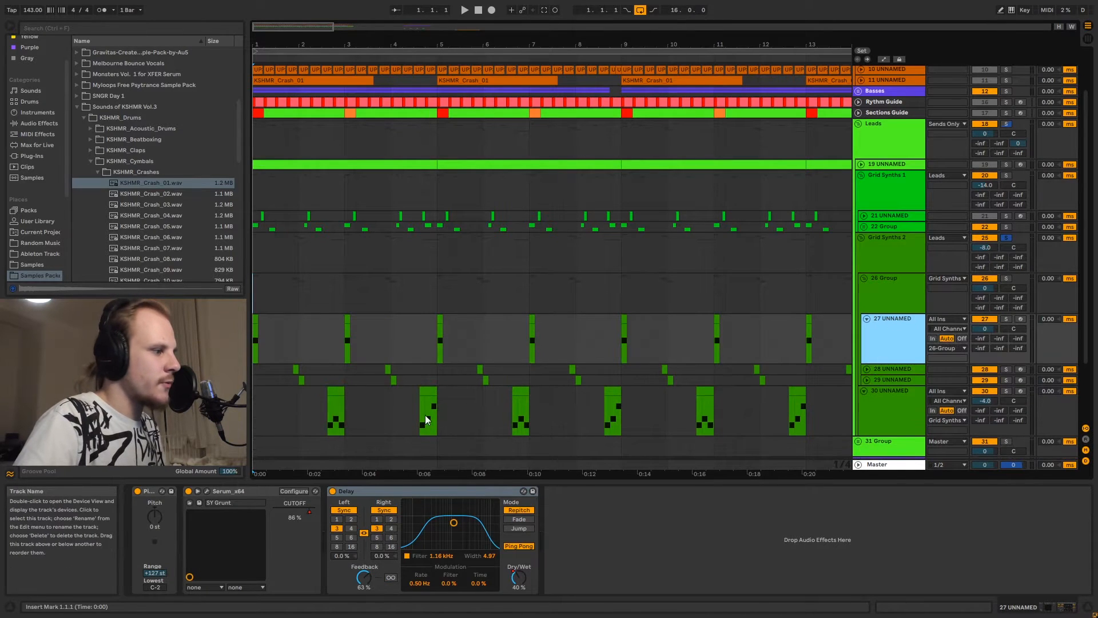
click(207, 490)
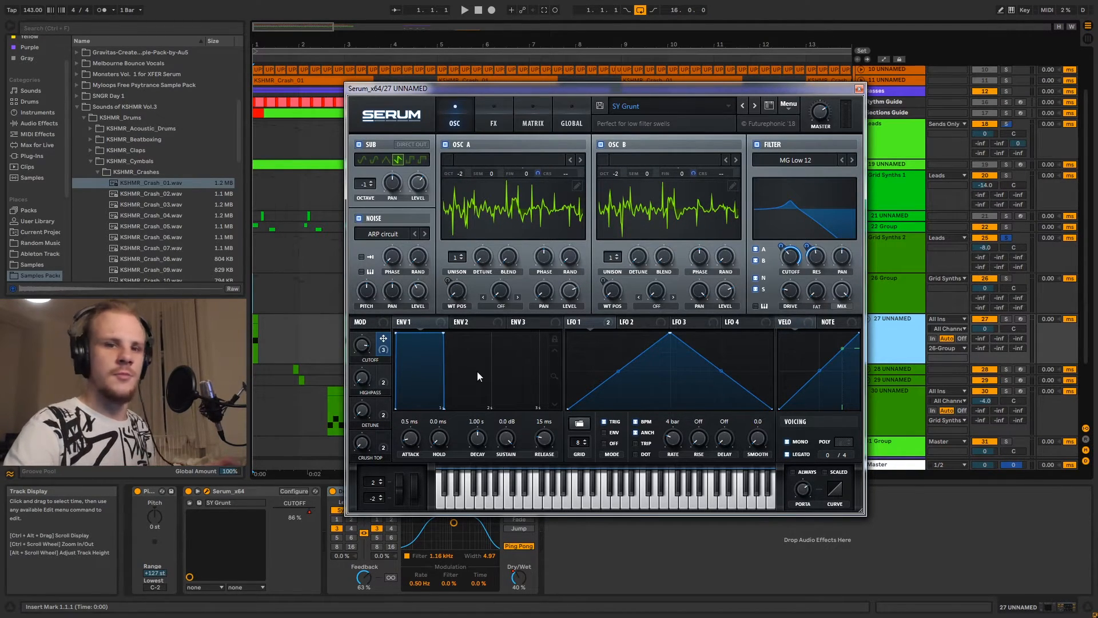
click(494, 123)
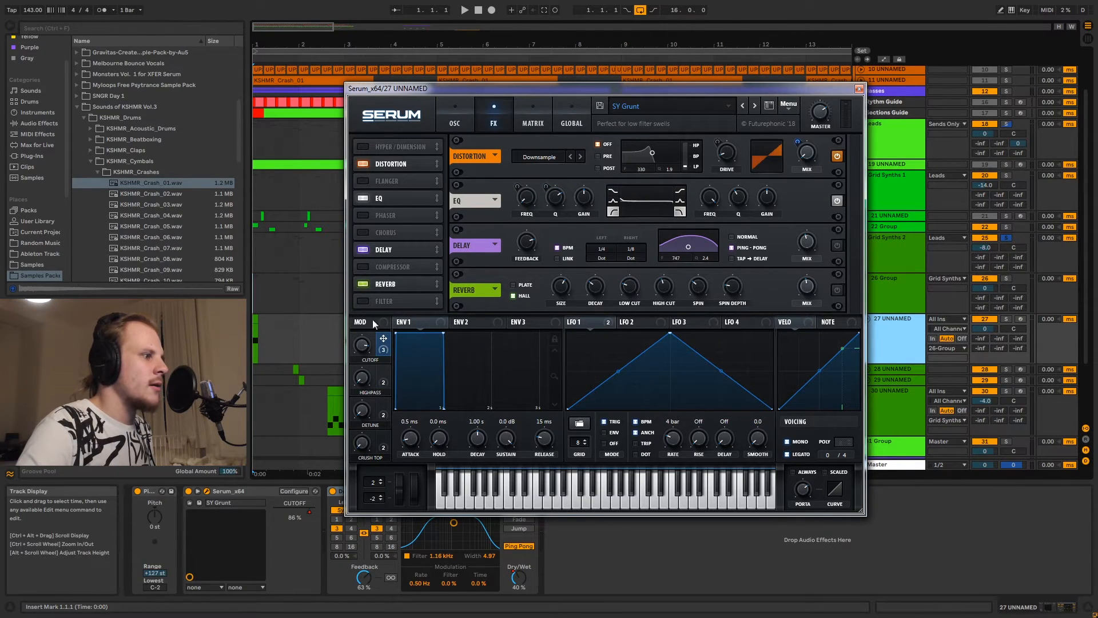
click(453, 122)
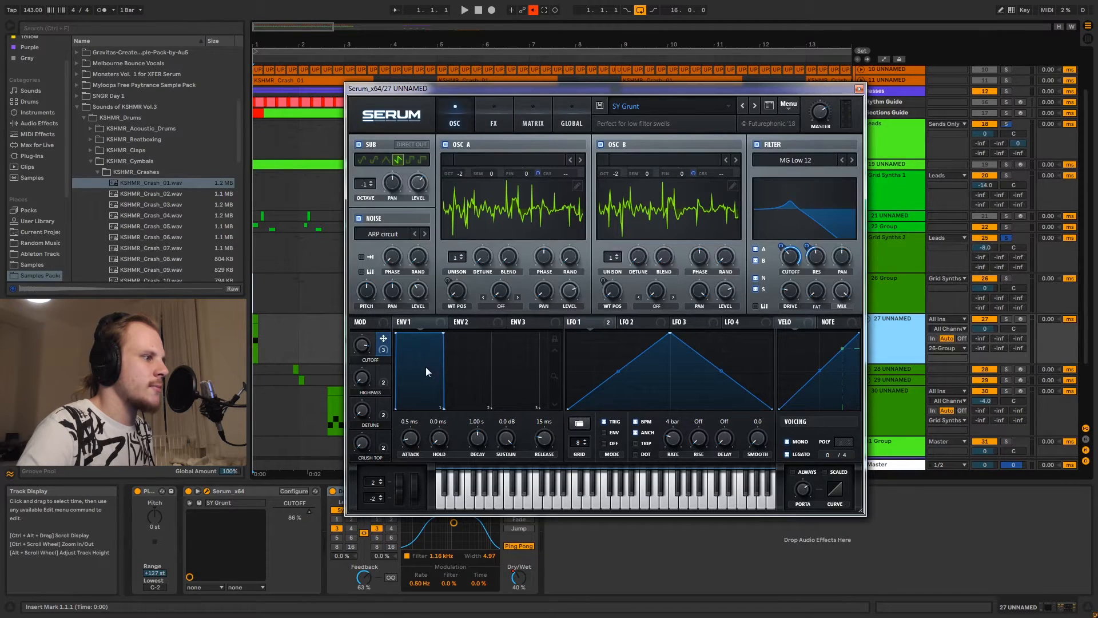
click(534, 11)
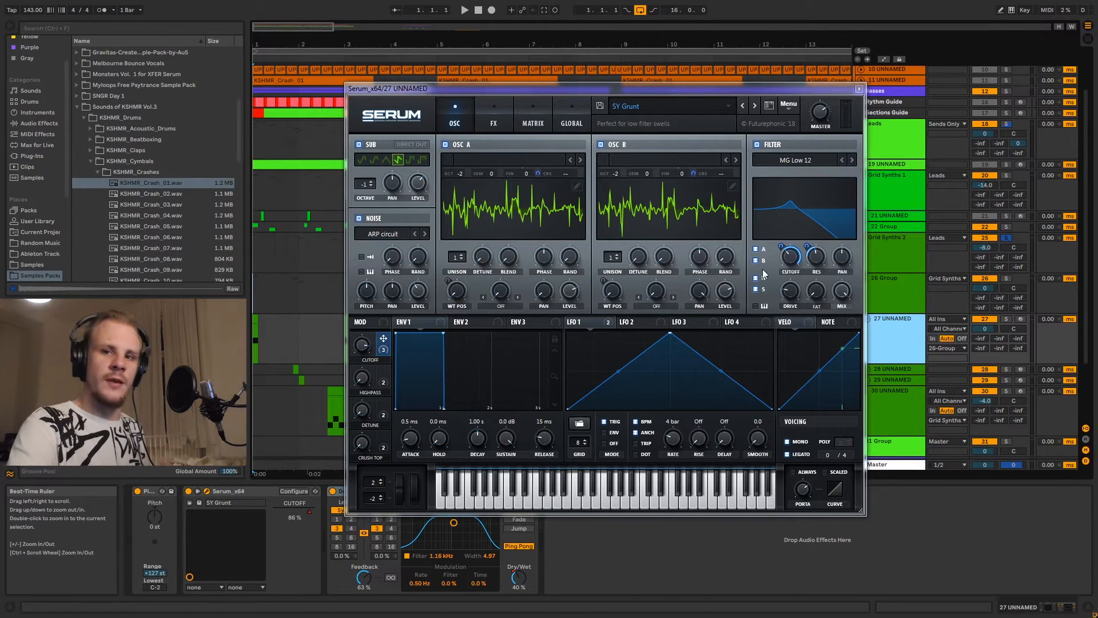
click(858, 89)
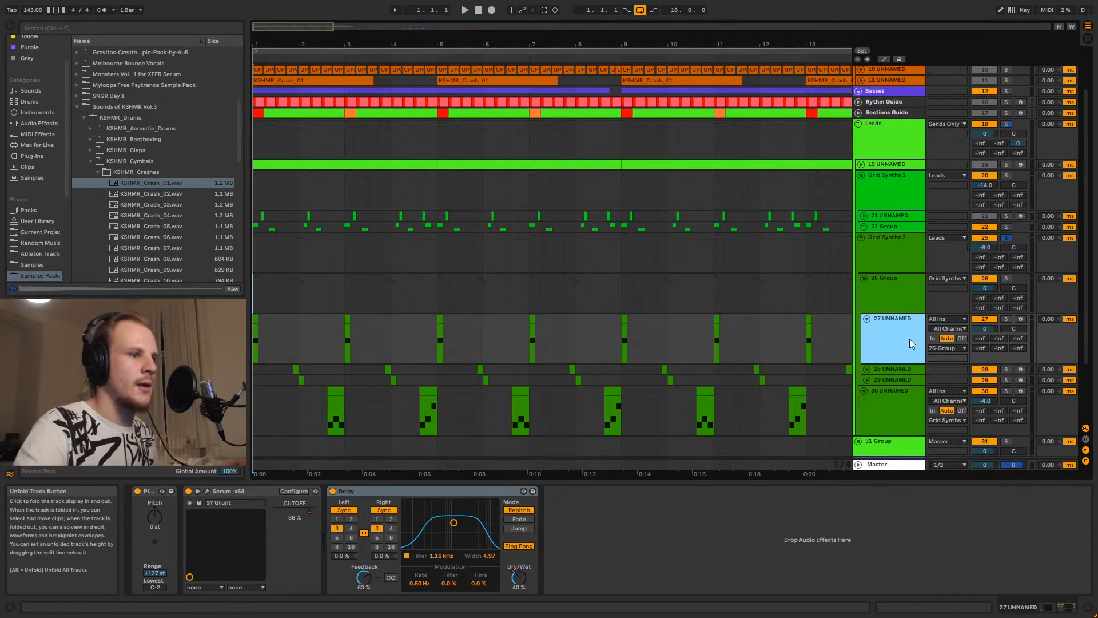
Display the automation lanes and select track 27's first clip, from 1.1.1 to 1.1.3, with its Serum cutoff curve.
key(m)
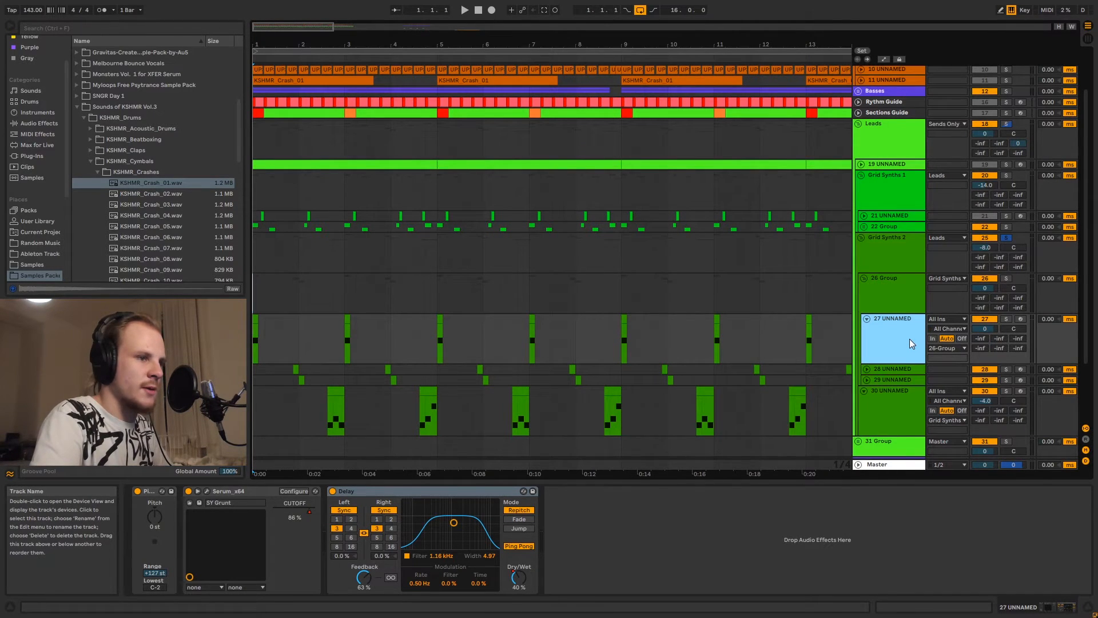
key(m)
key(a)
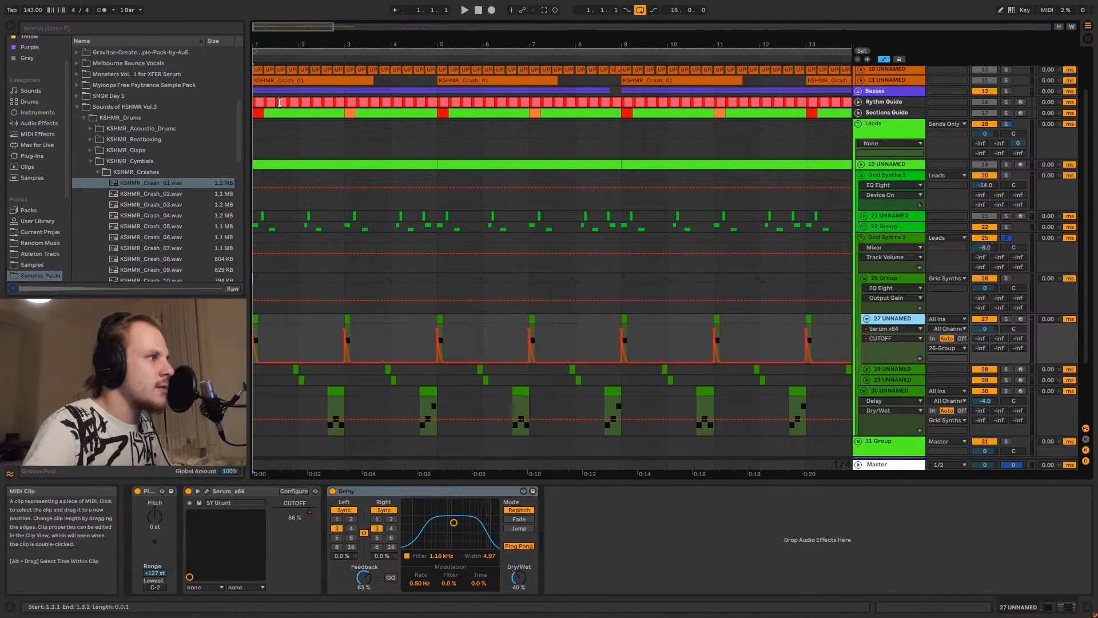
drag(266, 42, 388, 132)
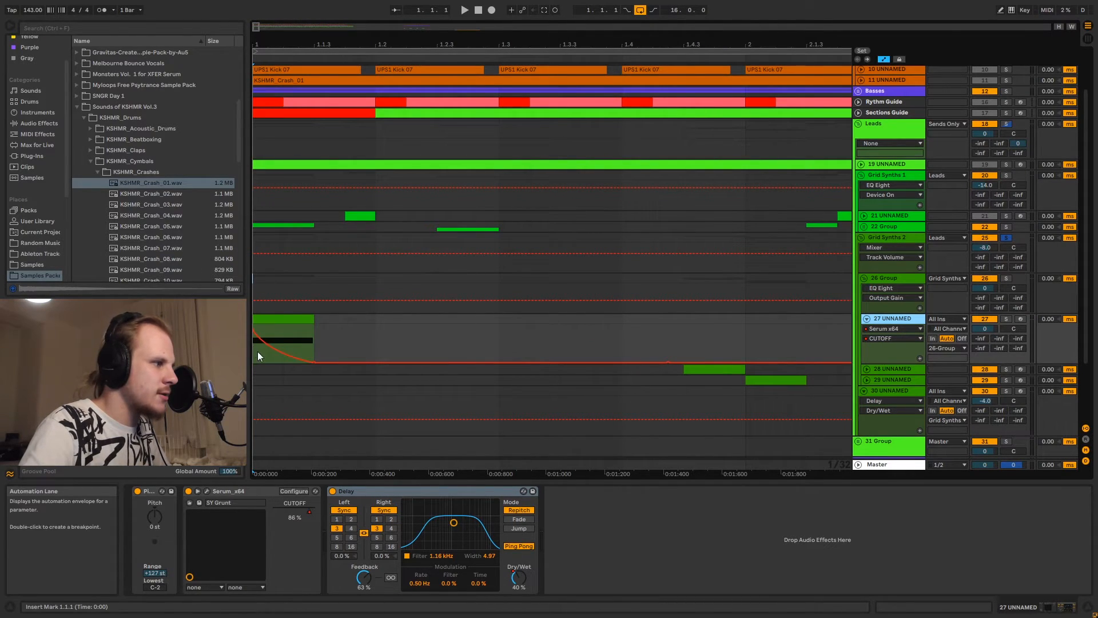
drag(259, 352, 330, 358)
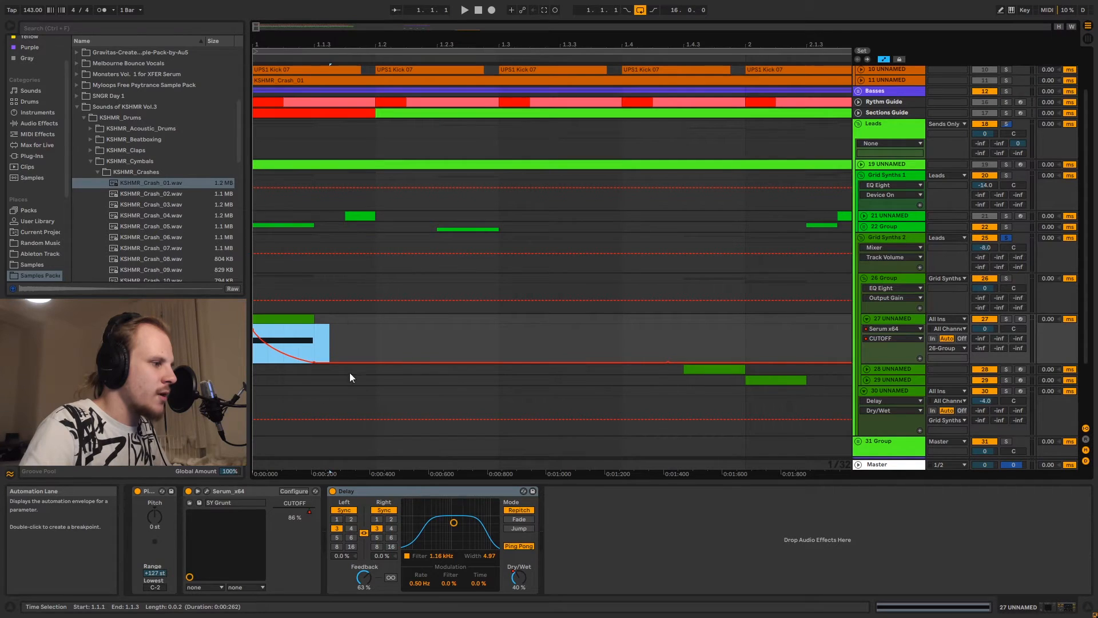
click(287, 319)
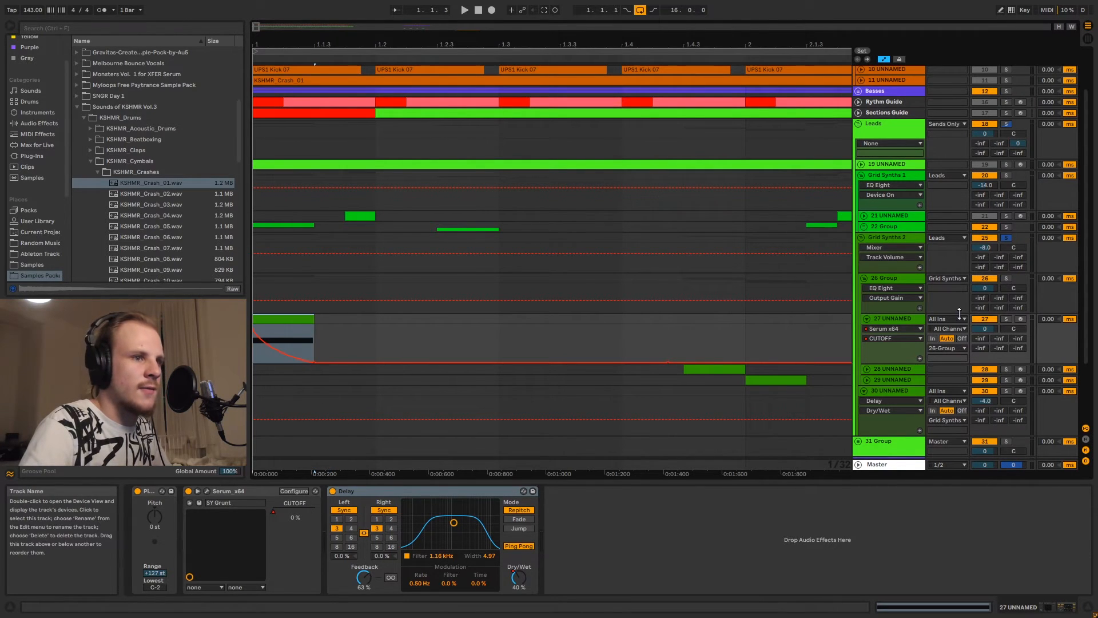
Solo track 27 and audition its cutoff-automated clips at bar 1 and bar 3.
click(1006, 318)
key(space)
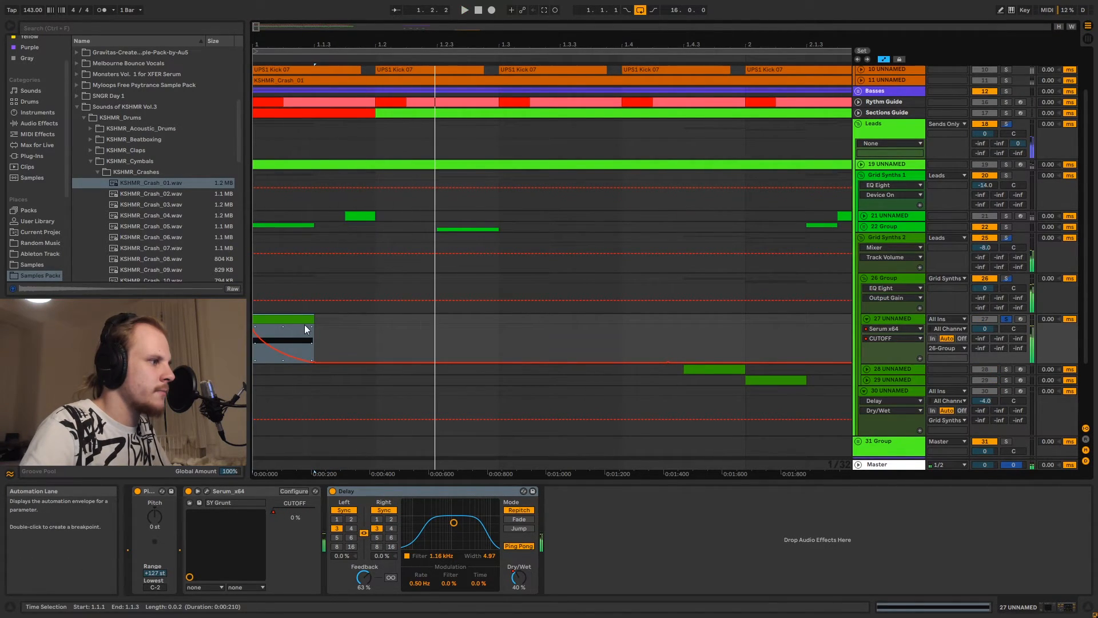
drag(323, 45, 324, 12)
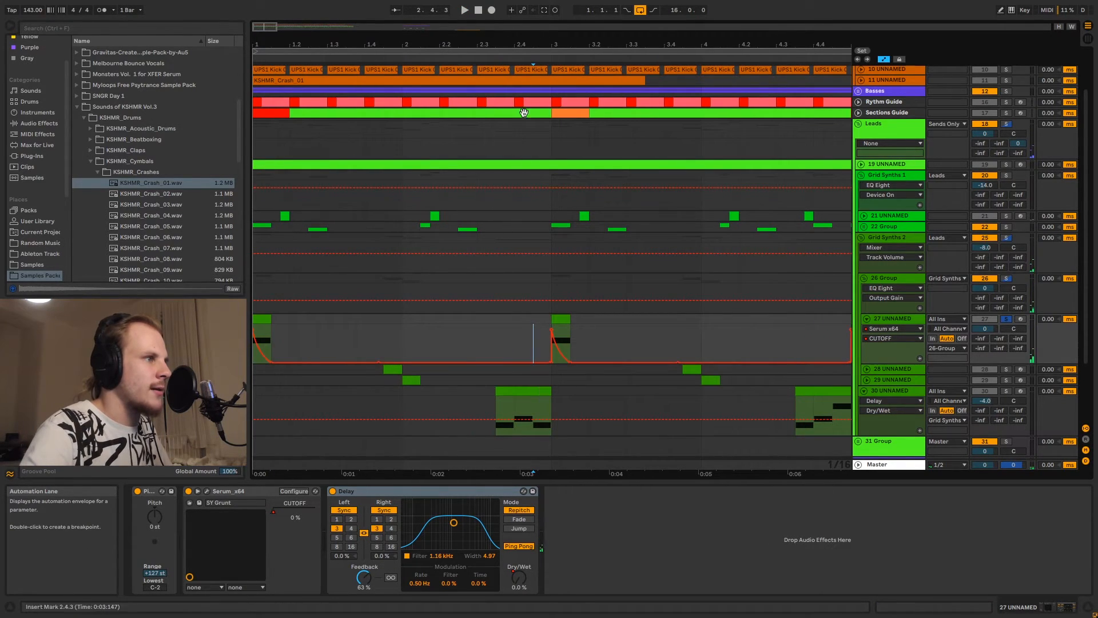
drag(555, 45, 555, 114)
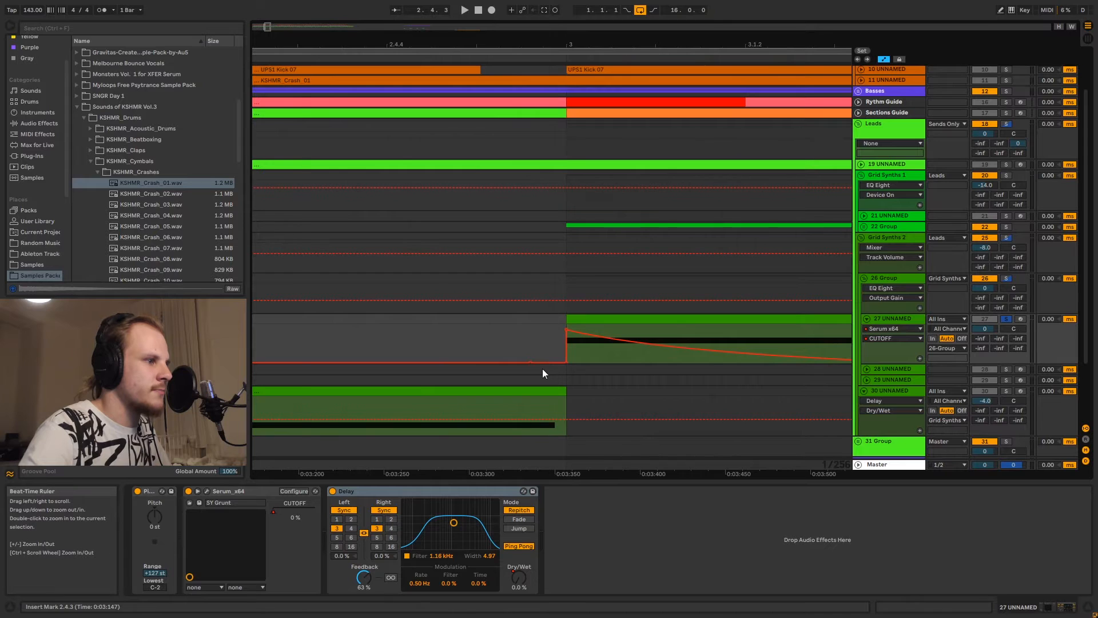
key(space)
key(space)
drag(554, 41, 554, 7)
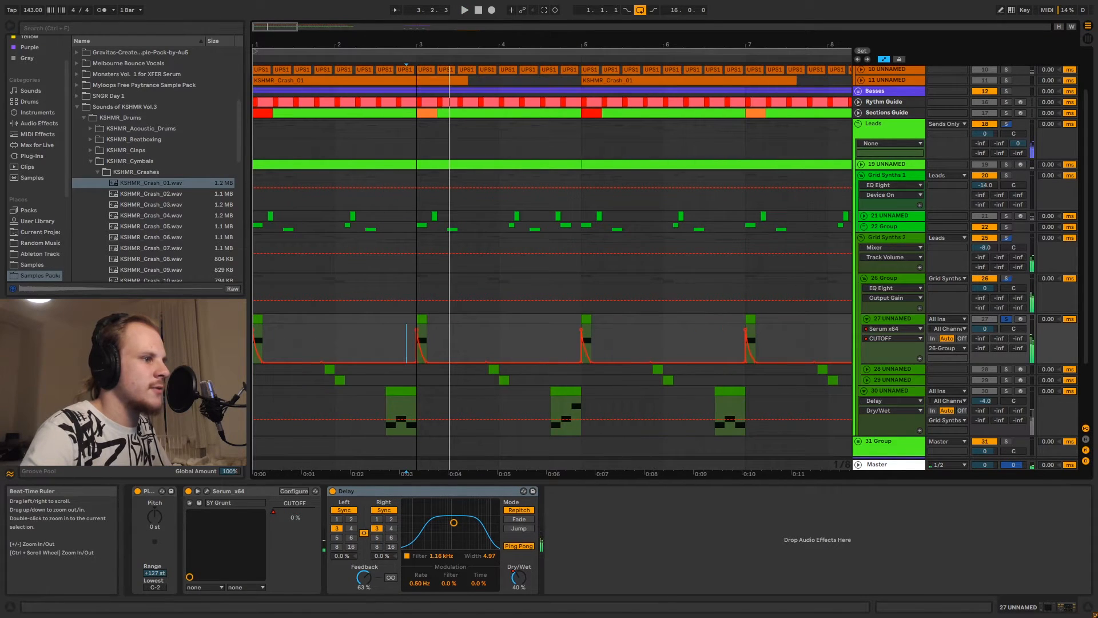
Fold track 27 and unfold tracks 28 and 29 in the 26 Group to show their clips and device chains.
click(866, 318)
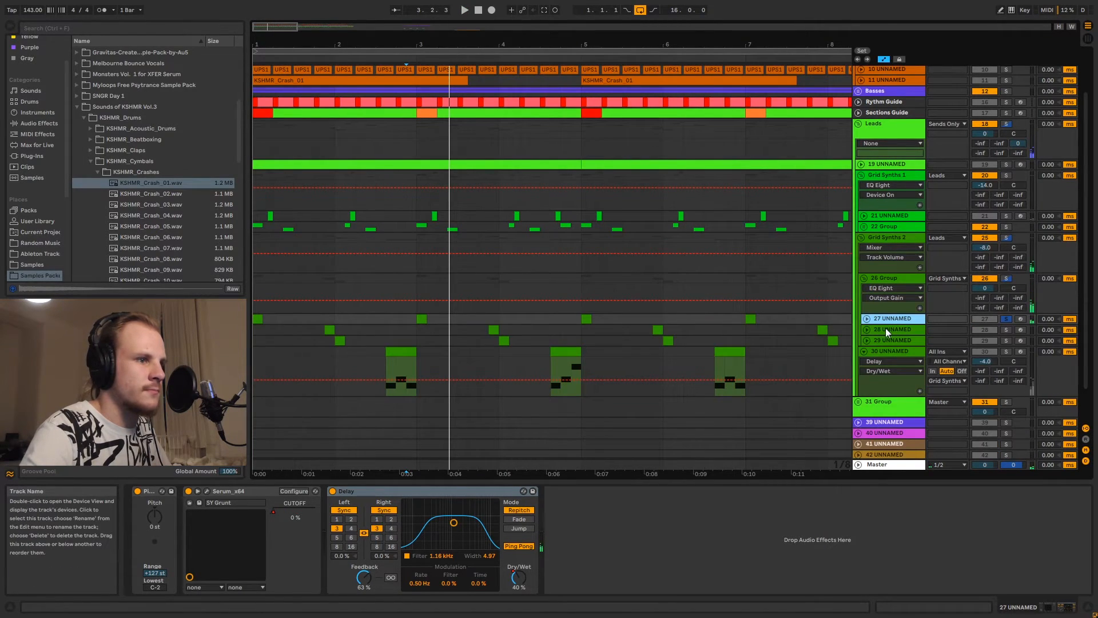
click(867, 329)
click(893, 331)
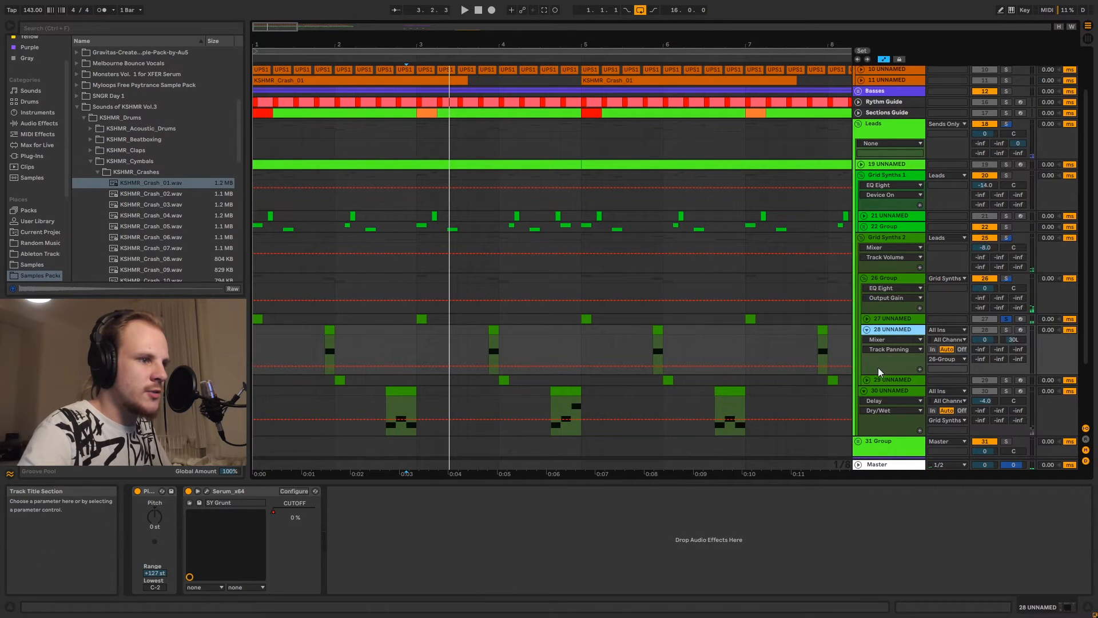
click(867, 379)
click(881, 379)
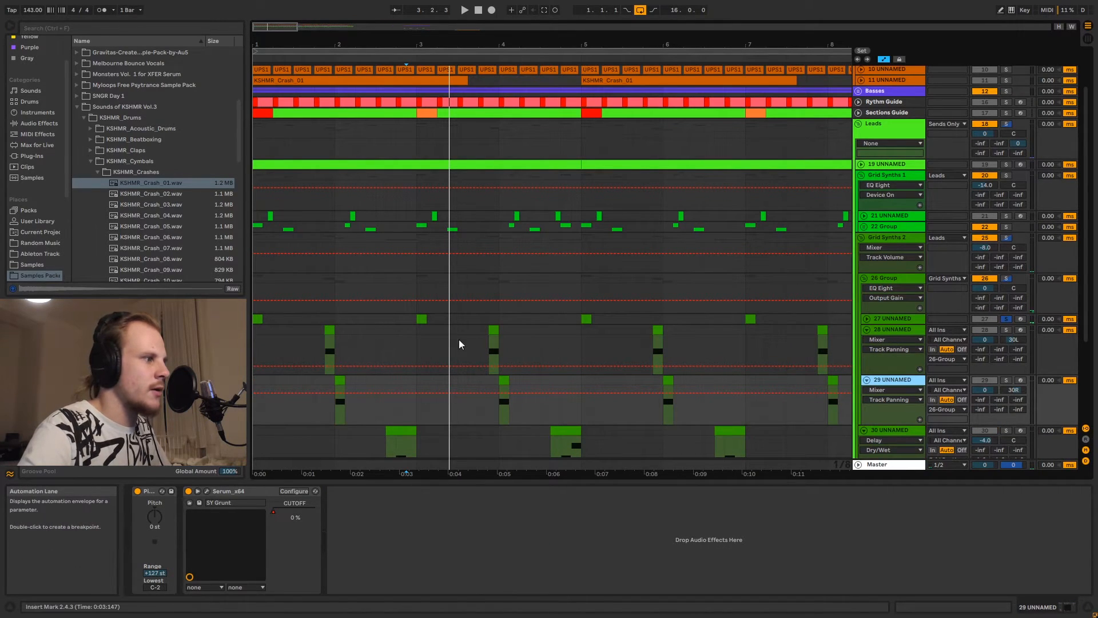
Switch track 28's automation lane to the Serum CUTOFF parameter and view the curve around its first clip at 1.4.3.
click(324, 333)
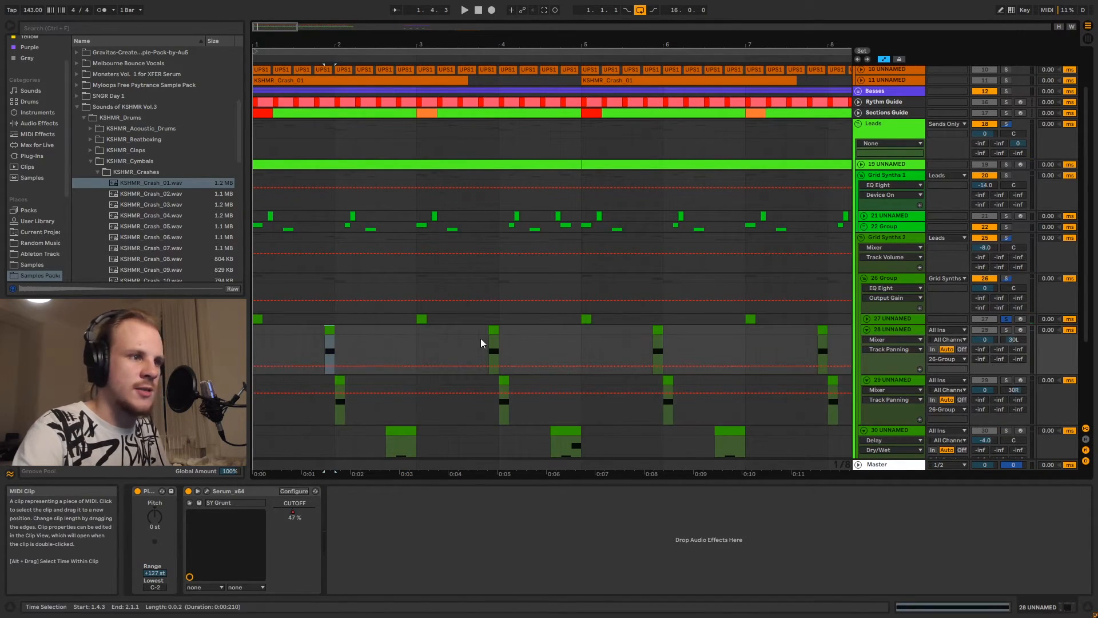
click(880, 340)
click(884, 365)
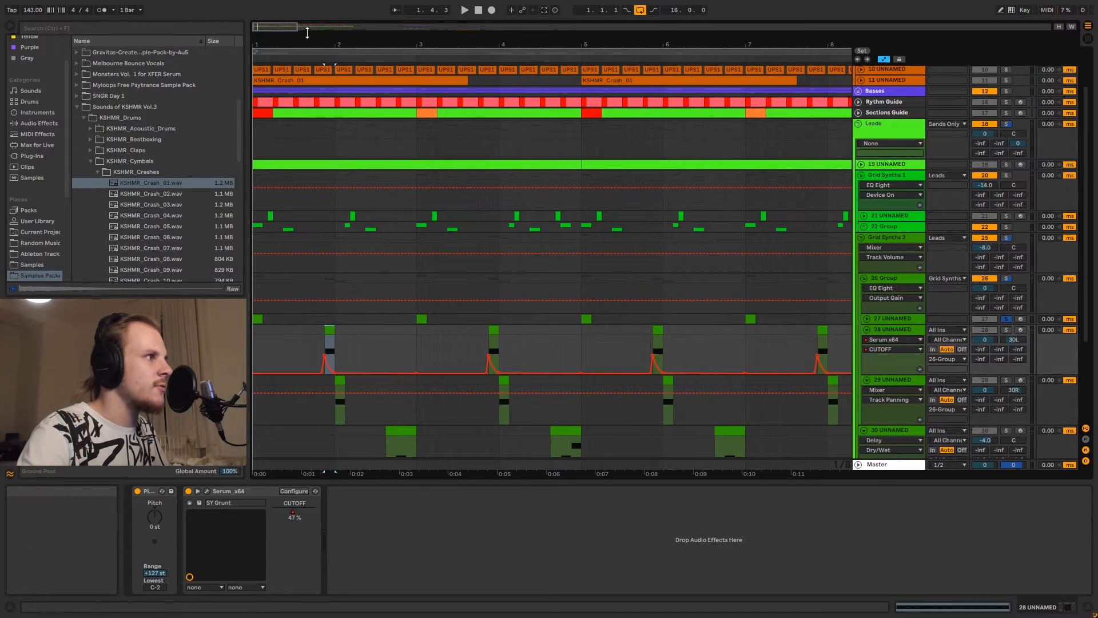
key(plus)
key(plus)
Mark 1.4.2 just before track 28's first clip, select that clip, and select the Rythm Guide clip starting at 1.4.2.
click(461, 353)
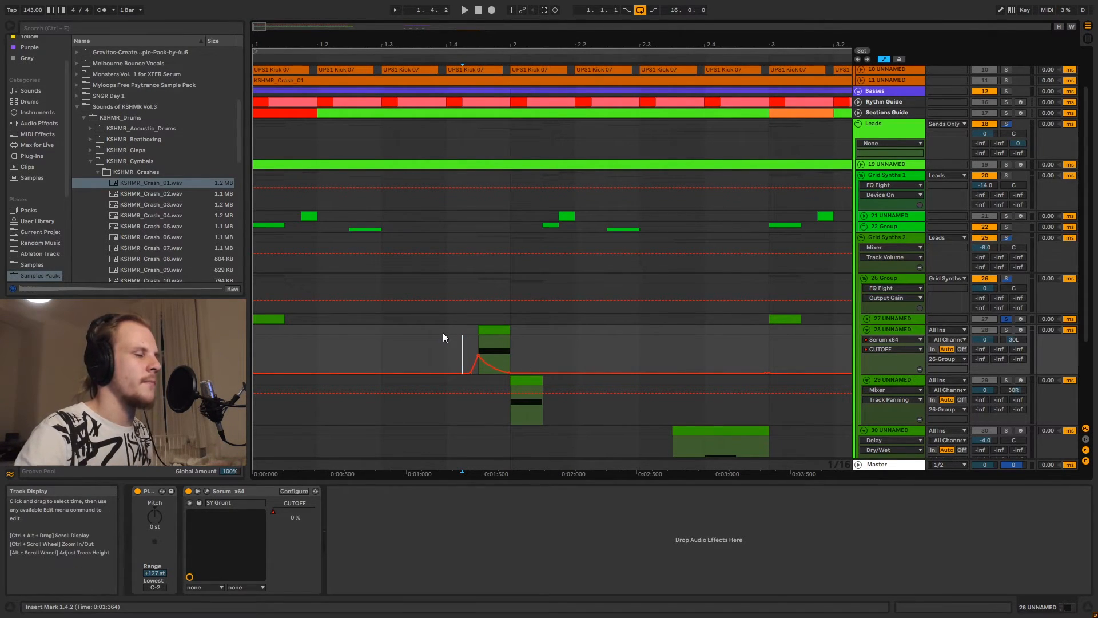
click(494, 326)
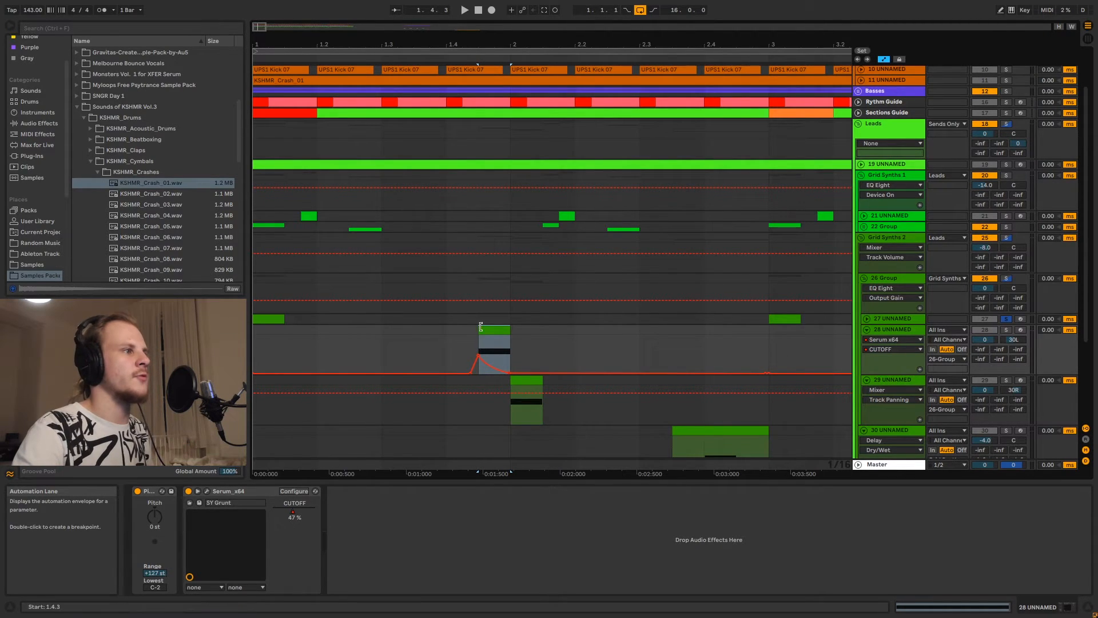
click(487, 103)
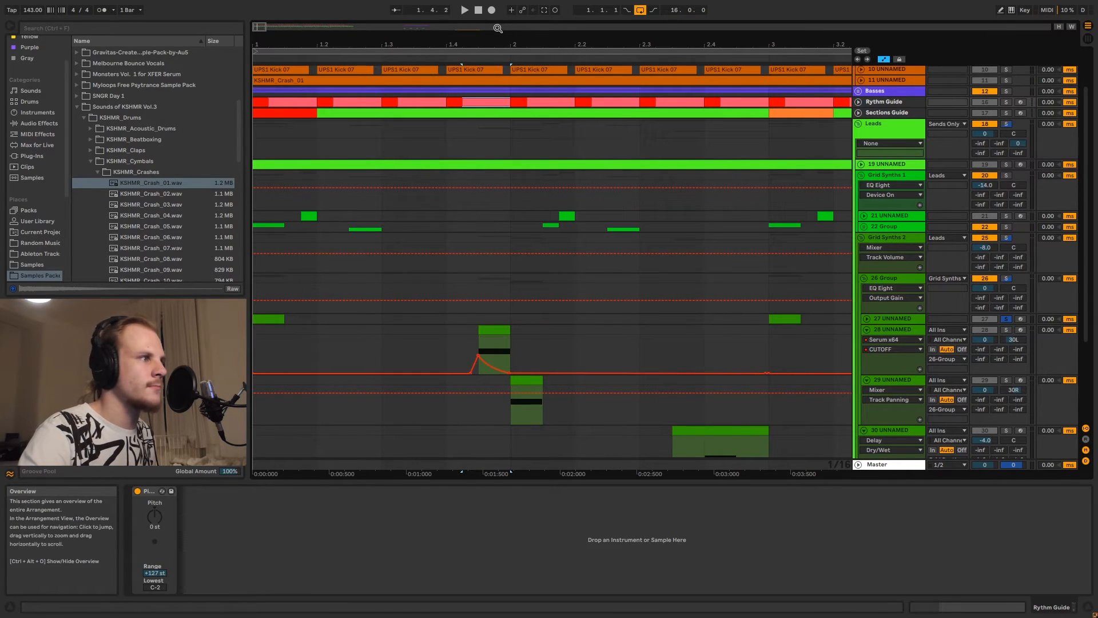
Fold tracks 28 and 29 in the 26 Group, with several bars of the arrangement in view.
drag(480, 45, 479, 13)
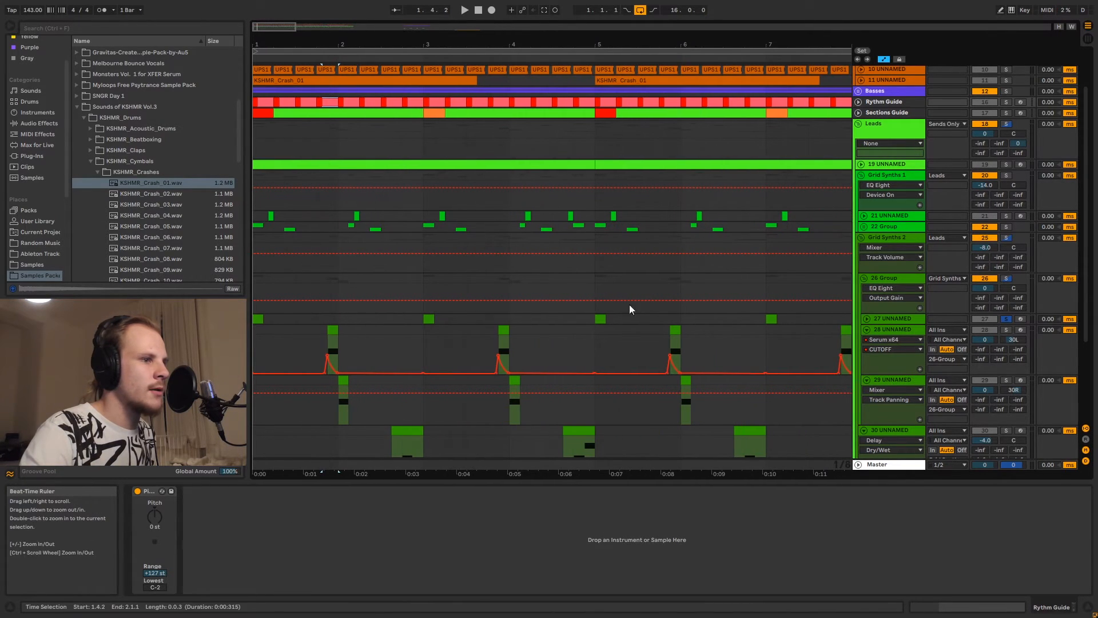
click(867, 330)
click(866, 340)
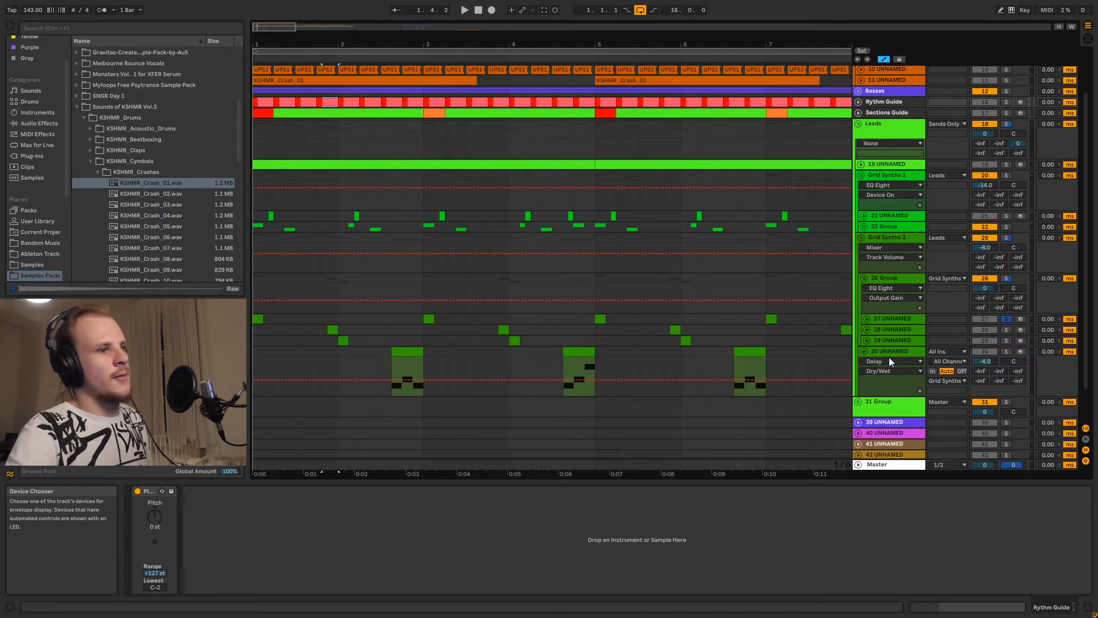
Show track 30's device chain, solo the track and audition it from its first clip at 2.3.3.
click(889, 354)
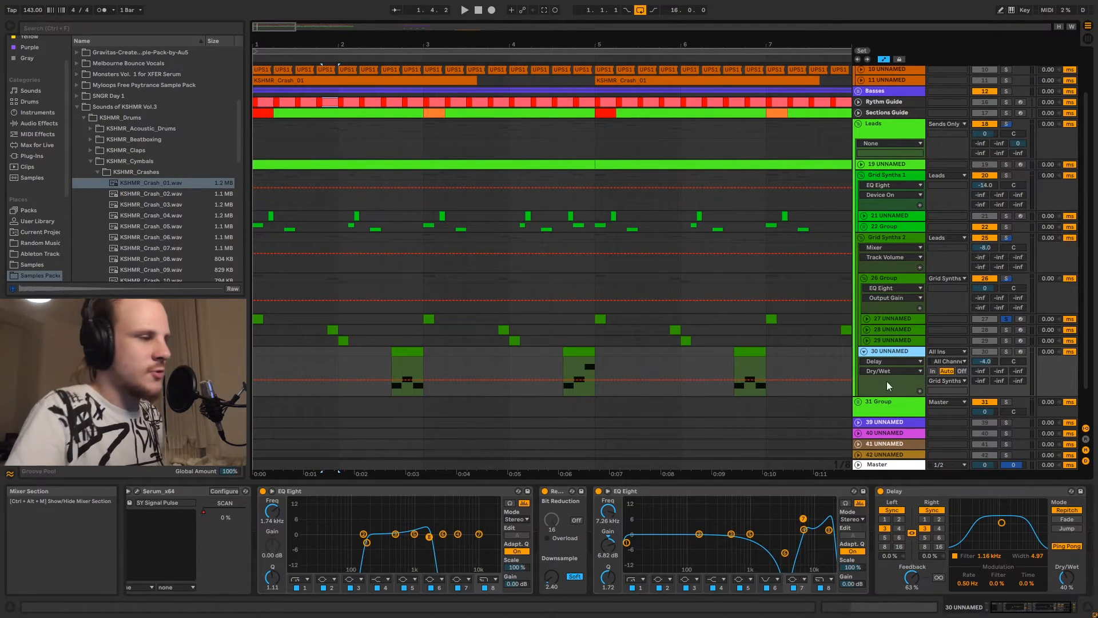
click(415, 360)
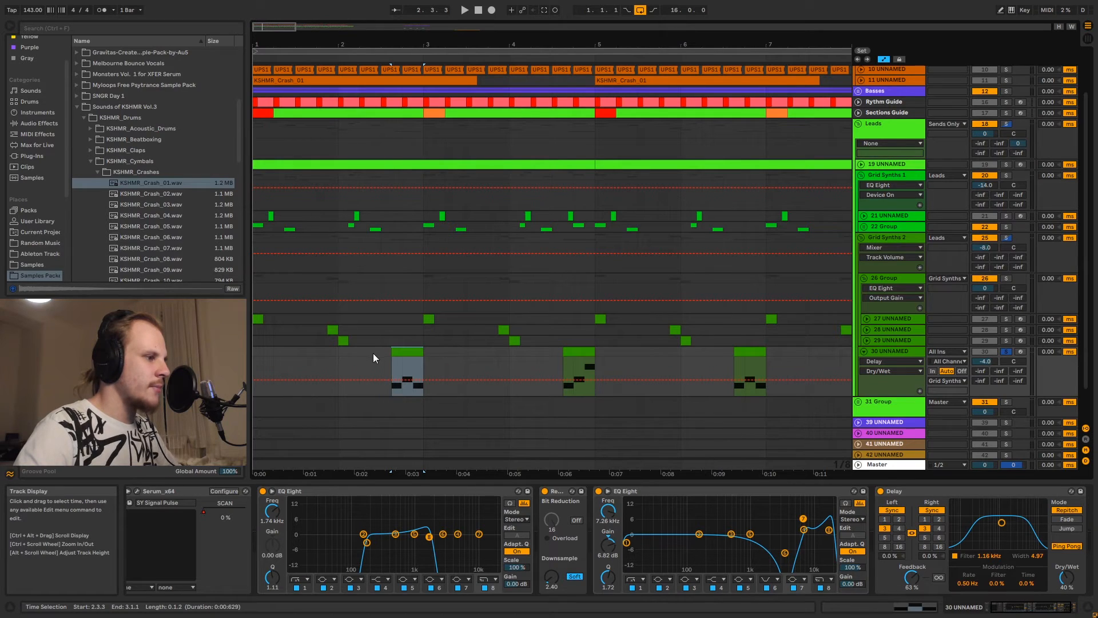
key(space)
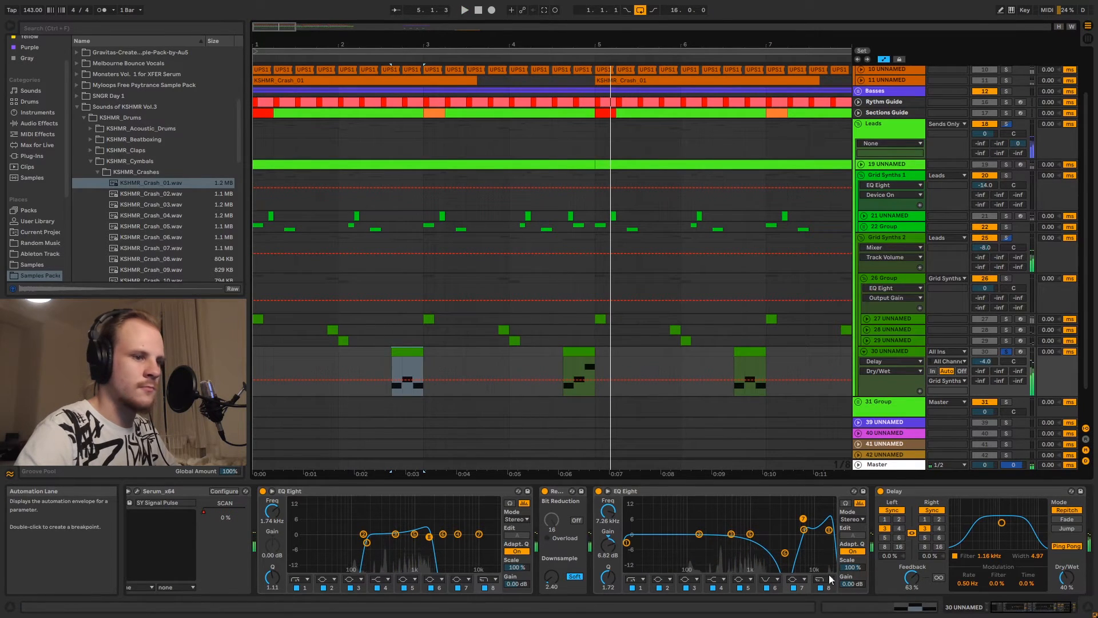
Open track 30's Serum and examine the SY Signal Pulse oscillators and the full effects rack.
drag(1027, 607, 1013, 607)
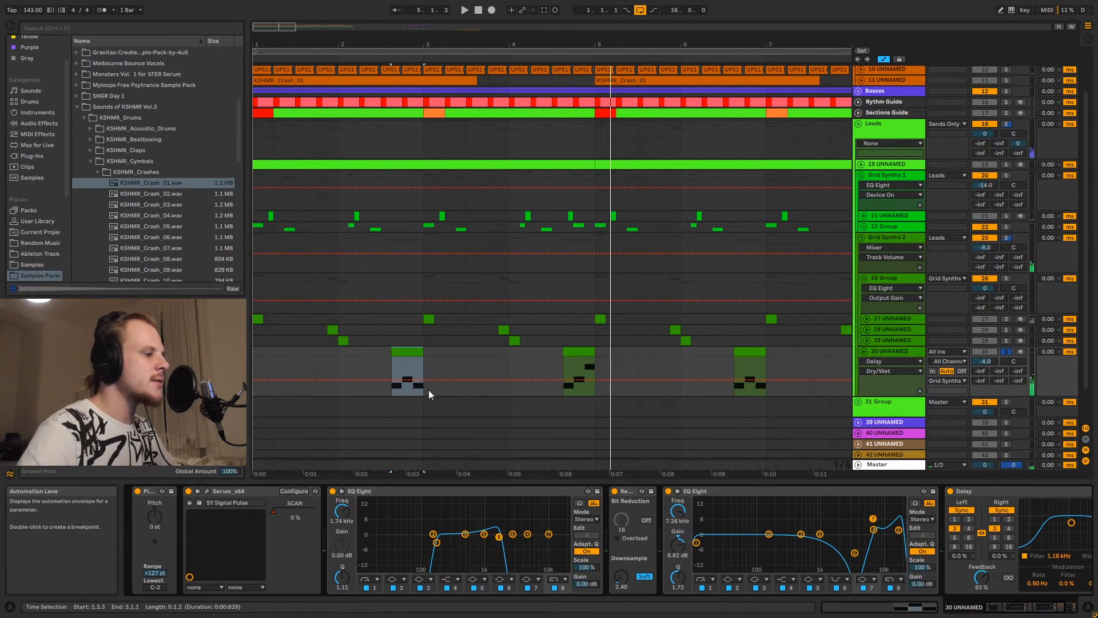
click(207, 491)
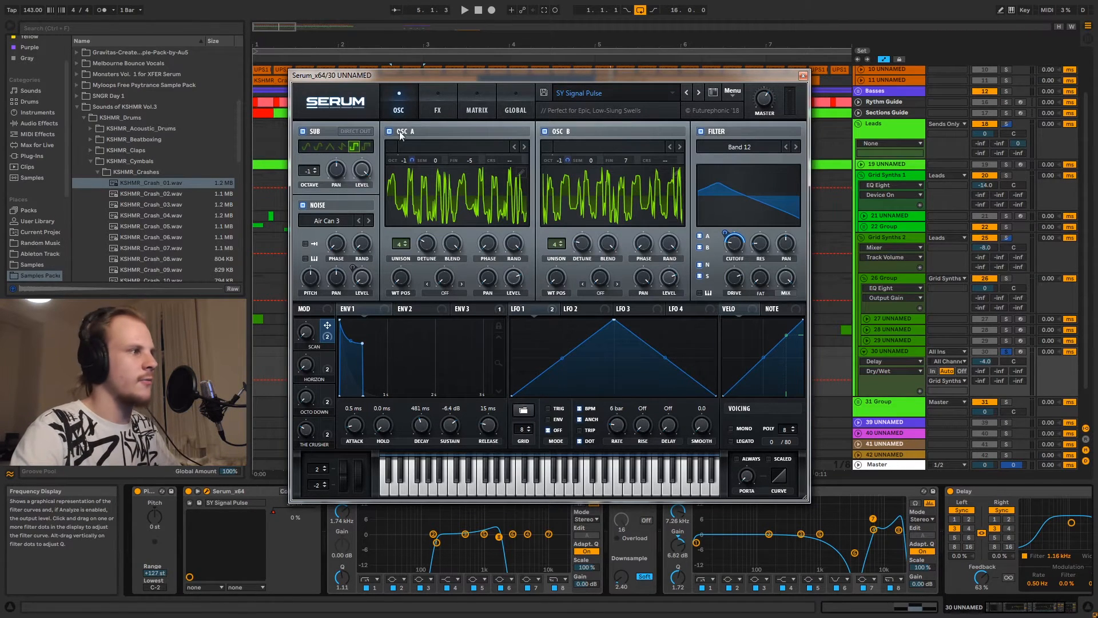
click(437, 109)
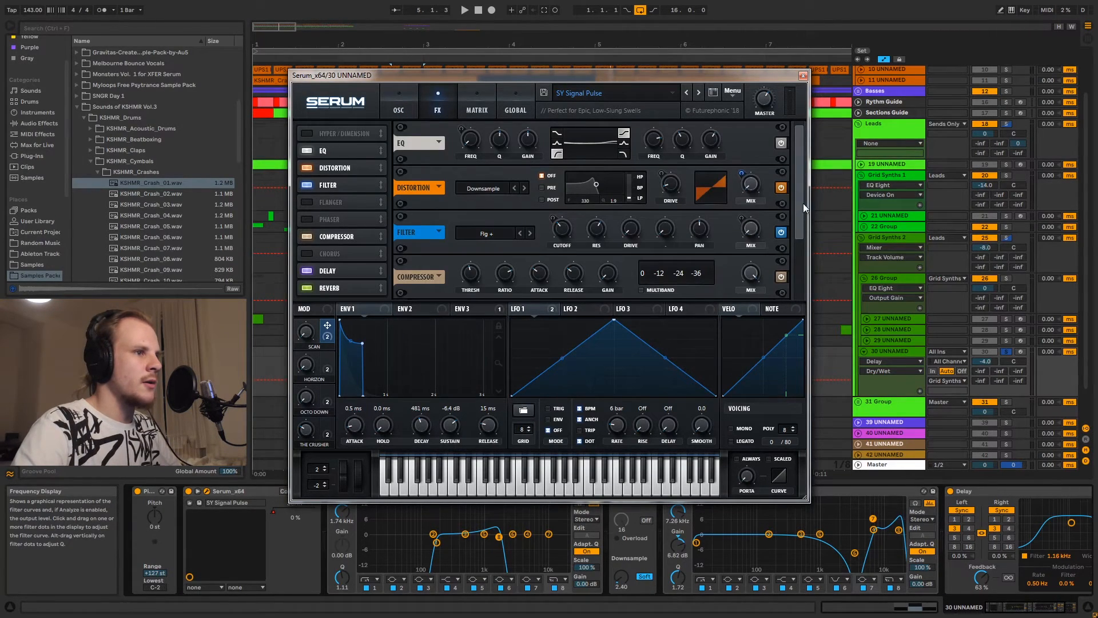
scroll(803, 204, down, 3)
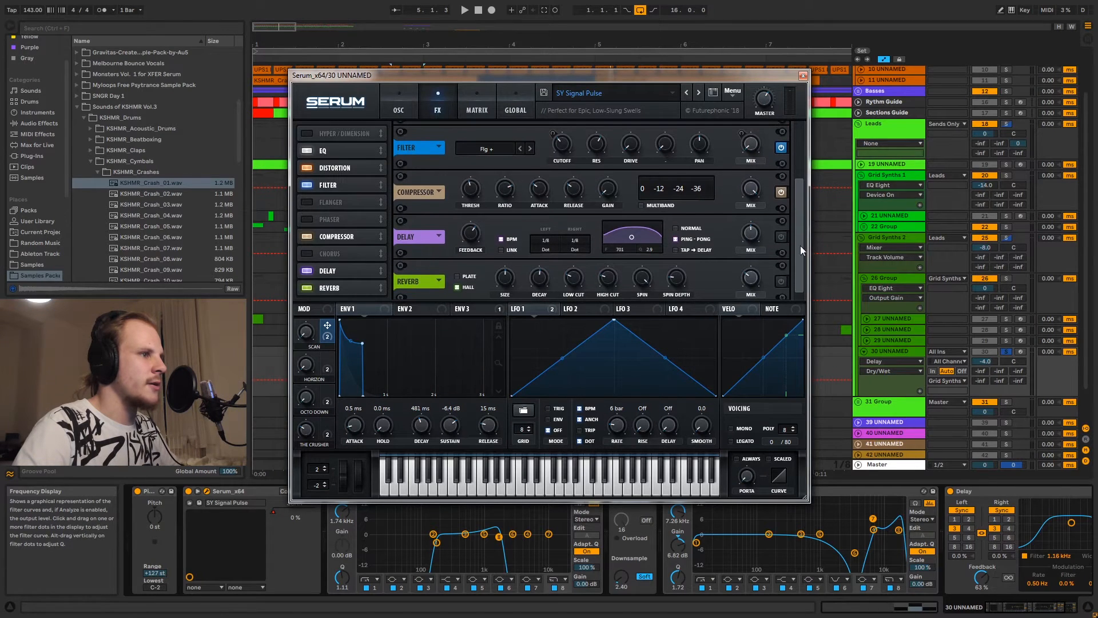
scroll(801, 252, down, 1)
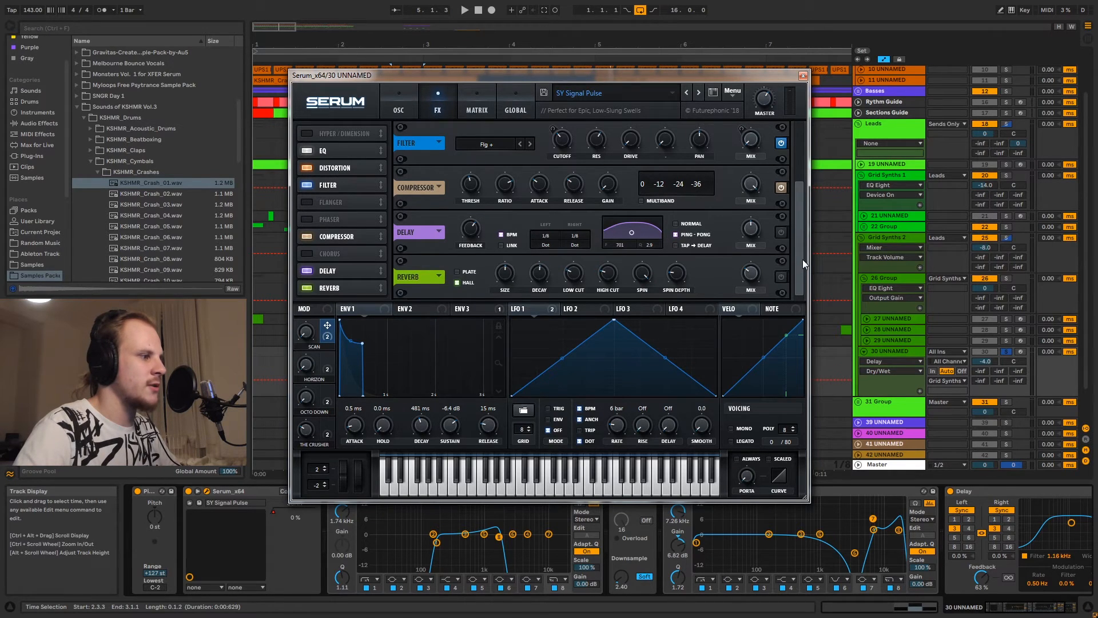
drag(802, 259, 803, 194)
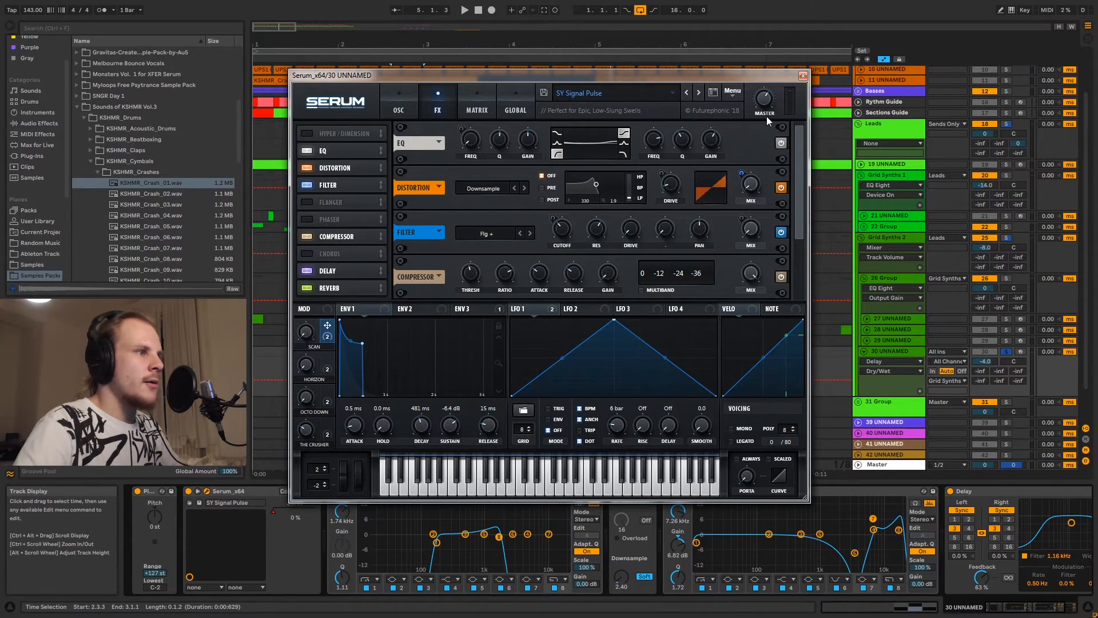
Switch track 30's automation lane to Serum's SCAN macro and close the synth window.
click(308, 332)
click(804, 75)
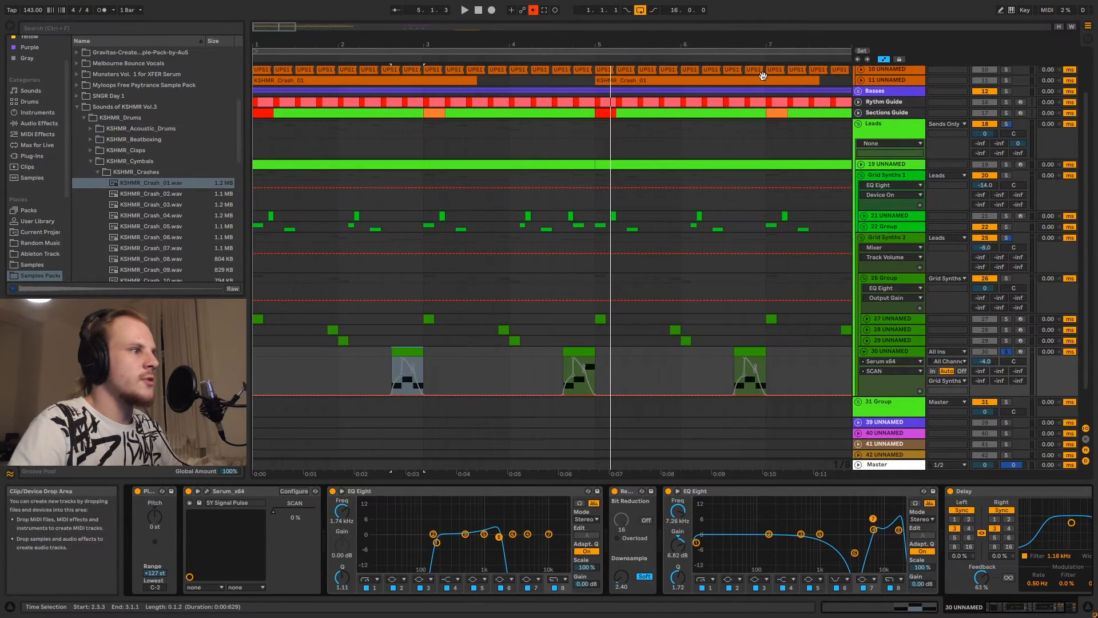
Reopen track 30's Serum, review its effects and oscillator pages again, and close it.
click(207, 491)
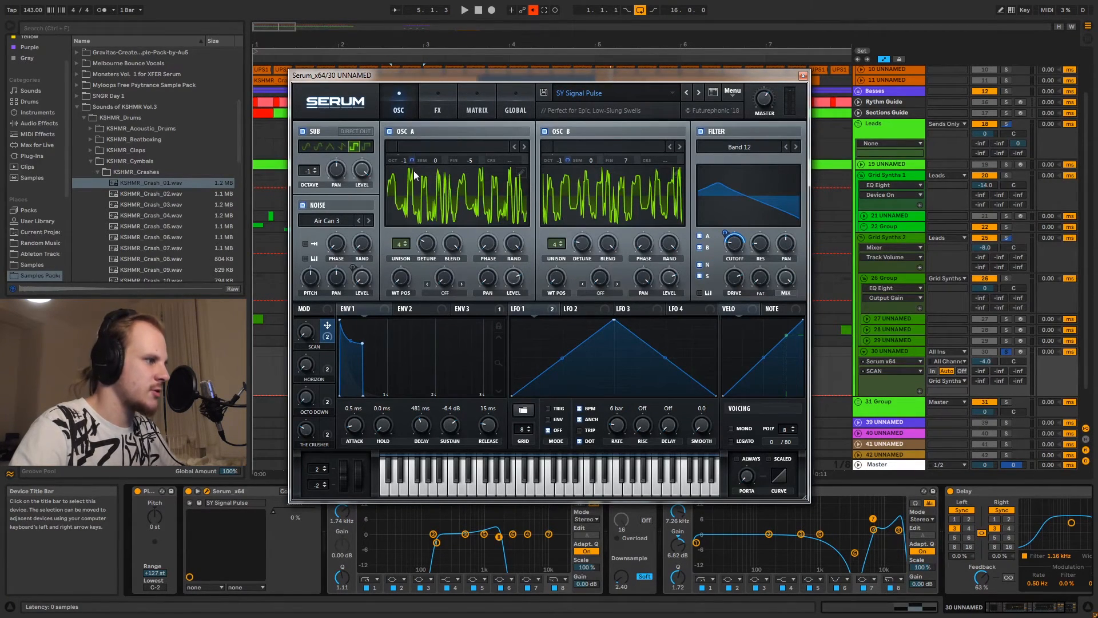
click(438, 107)
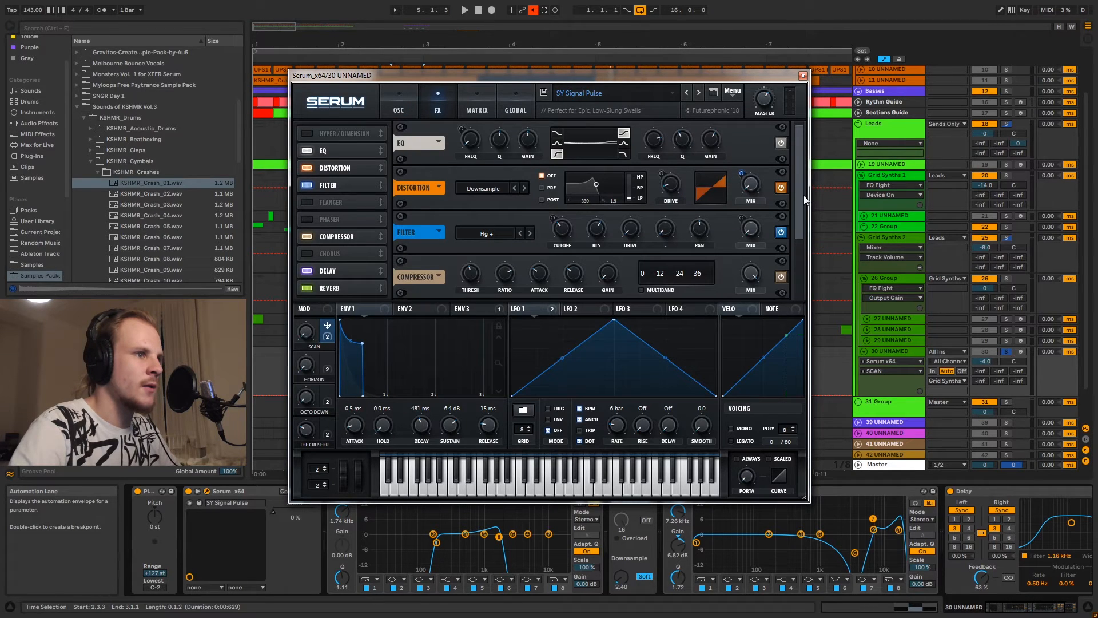
mouse_move(799, 196)
mouse_down()
mouse_move(795, 258)
mouse_move(797, 185)
mouse_up()
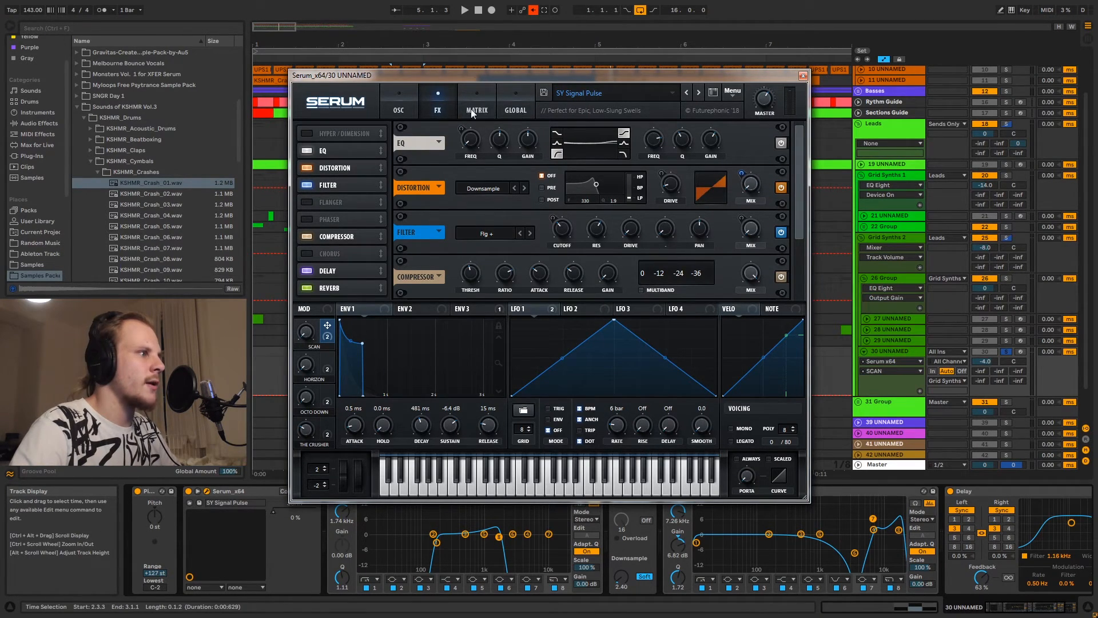
click(400, 107)
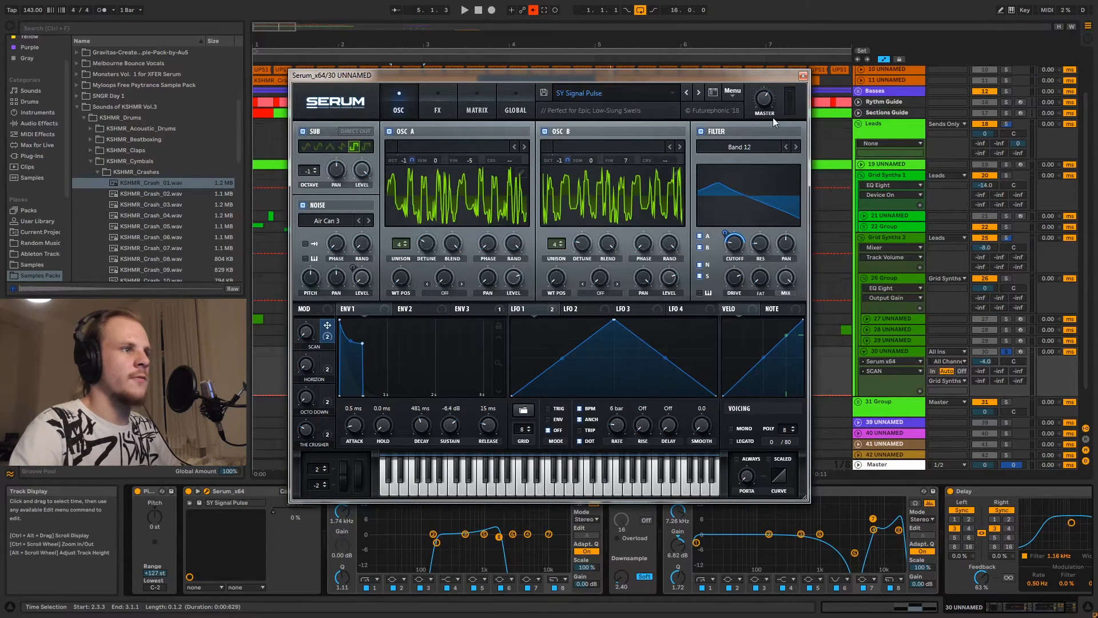
click(803, 76)
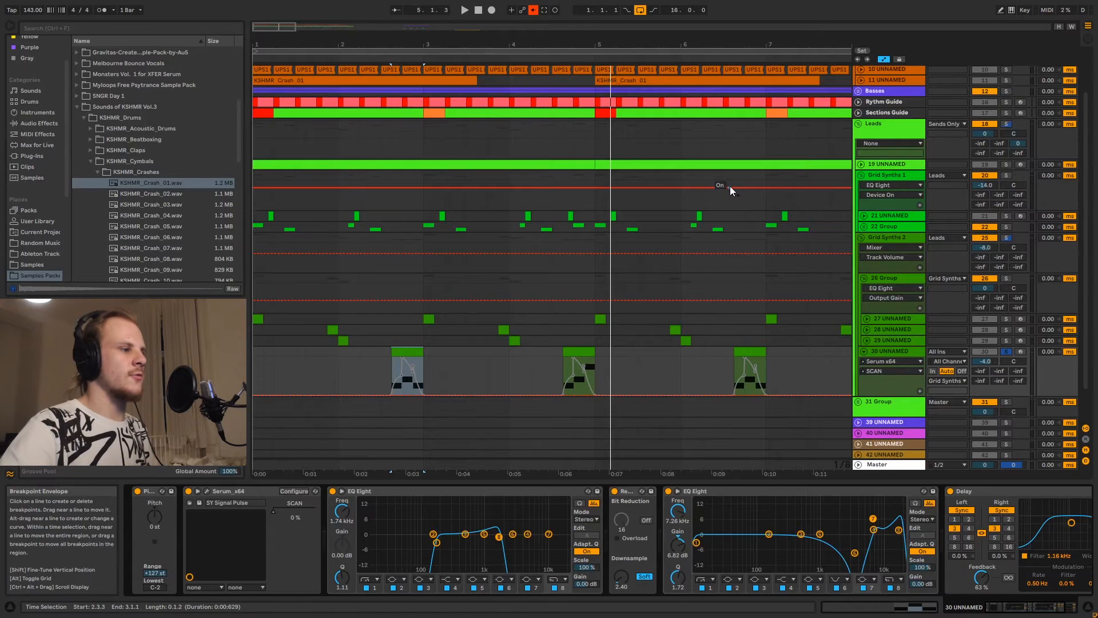
Re-enable the overridden automation and view the SCAN curve around track 30's first clip.
click(533, 10)
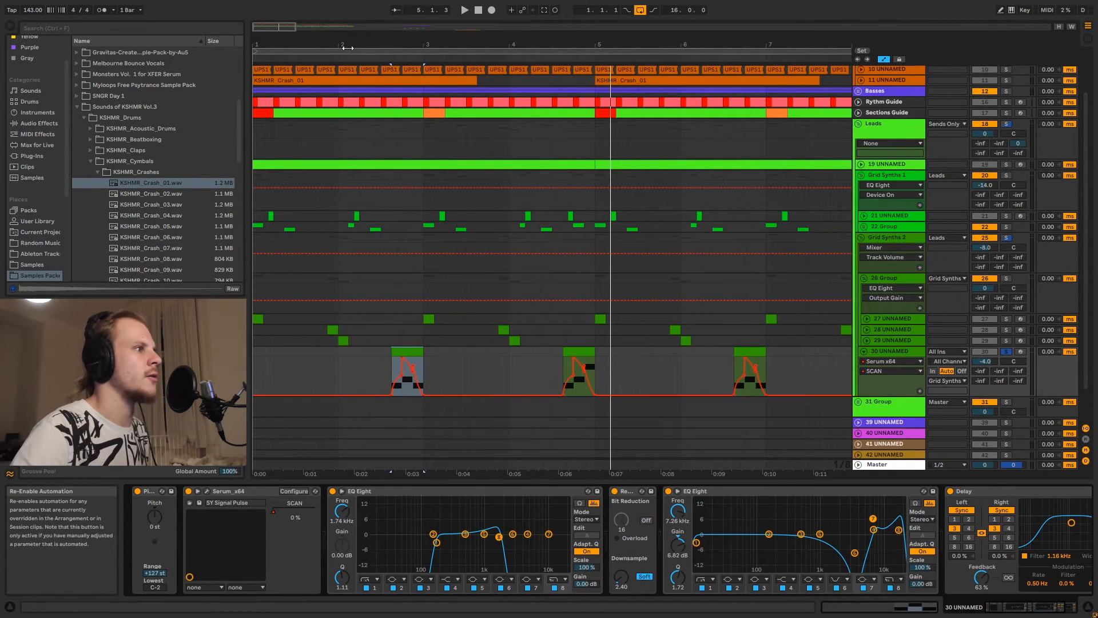
drag(383, 46, 383, 111)
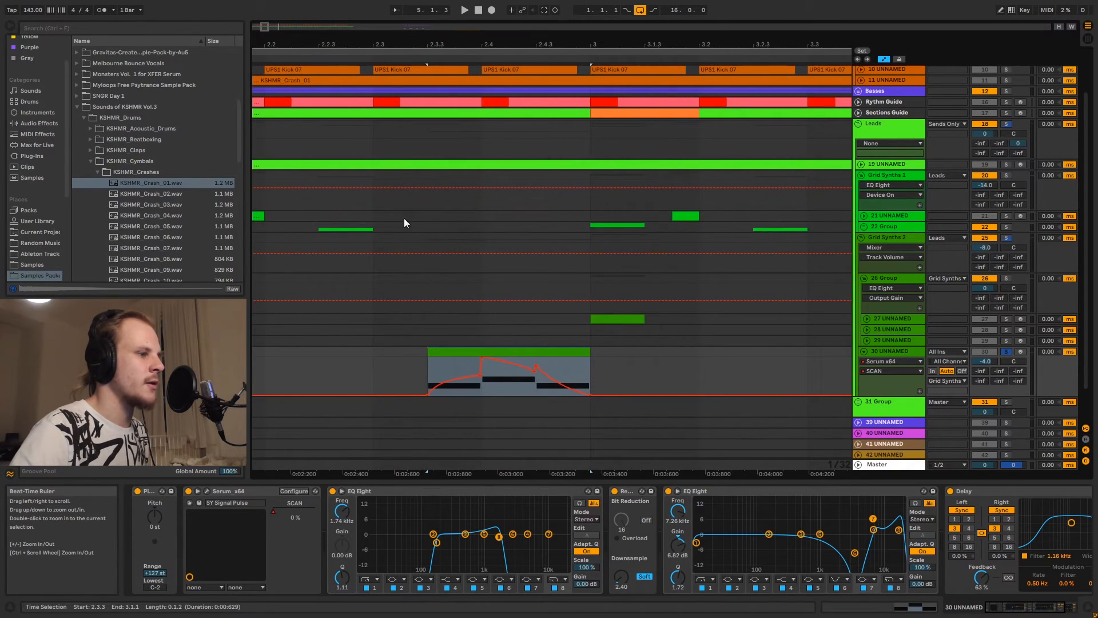
Mark the clip start at 2.3.3 and select the SCAN curve sections 2.3.3–2.4.1 and 2.4.1–2.4.3 on track 30.
click(425, 373)
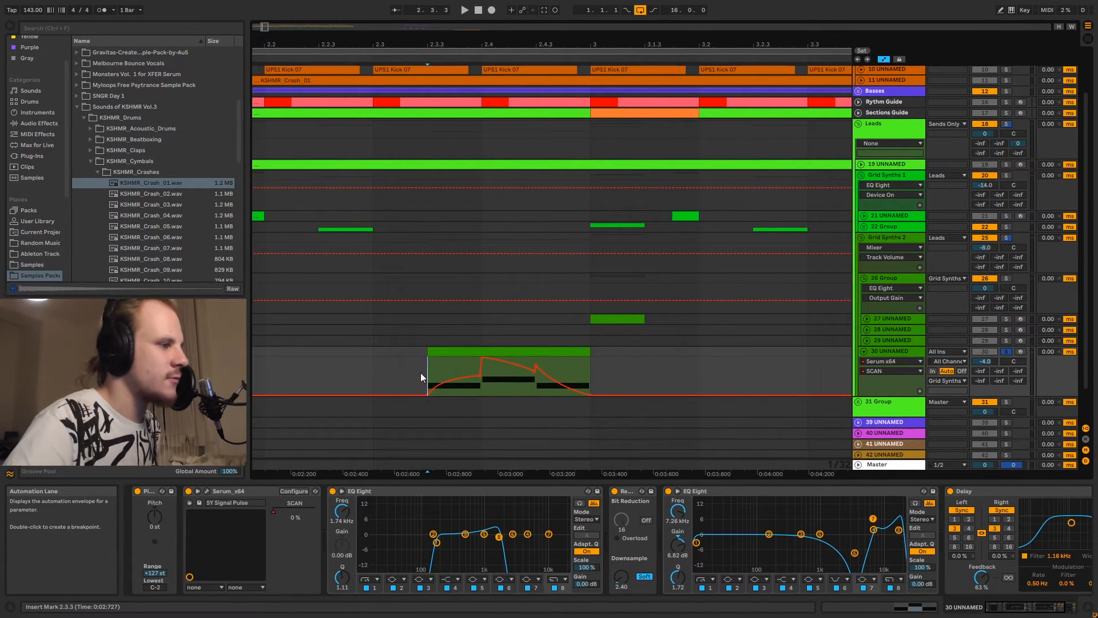
drag(422, 373, 450, 378)
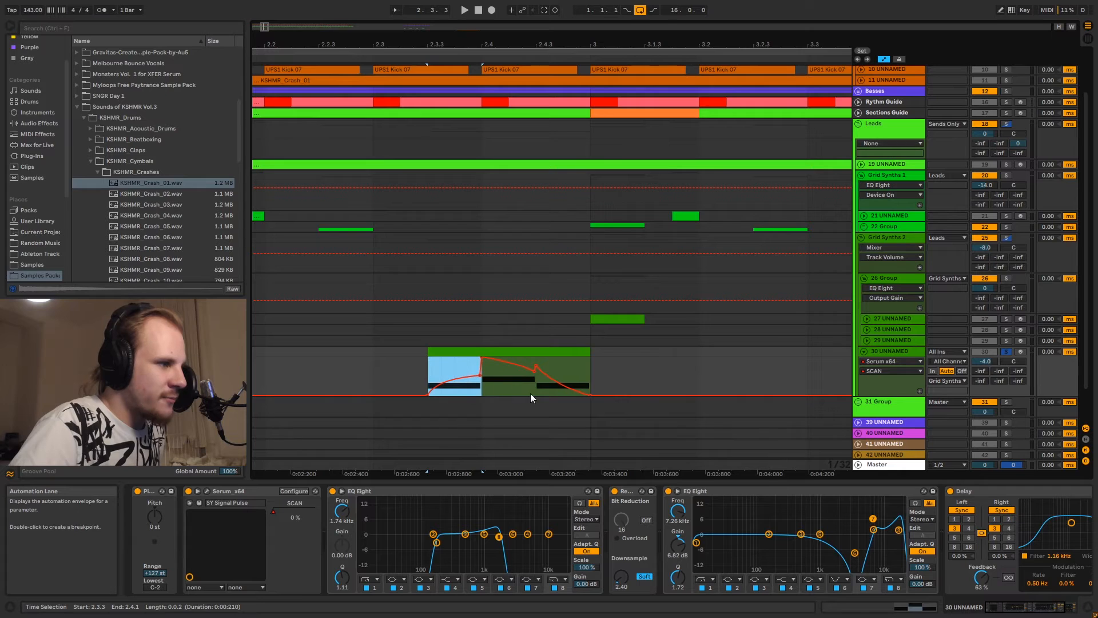
drag(538, 386, 506, 389)
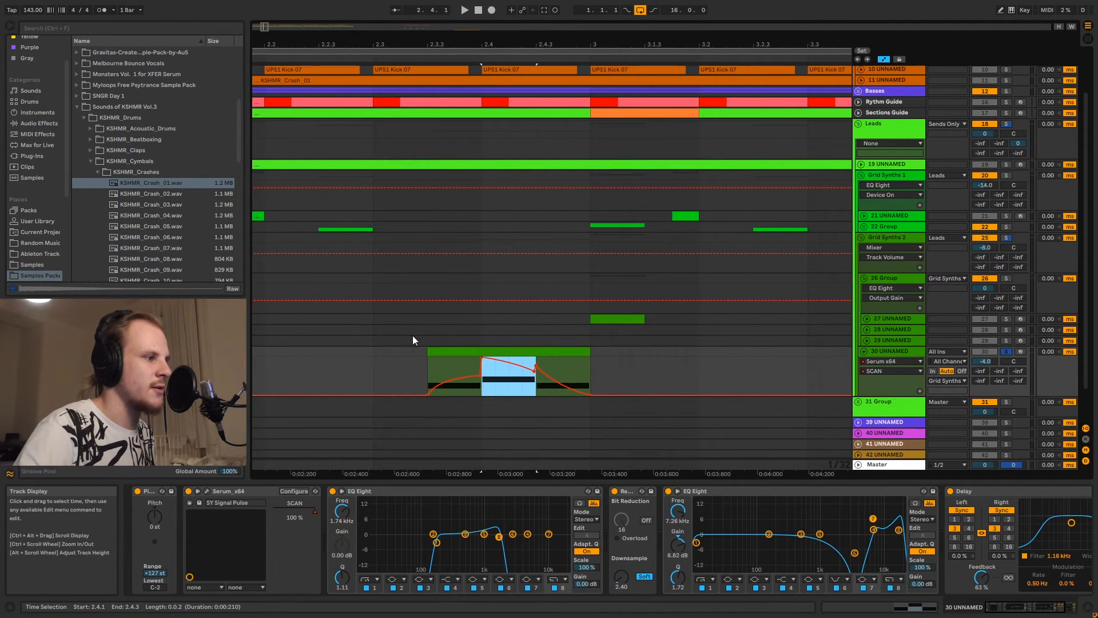
Select 2.3.3–2.4.1 on track 29, then trace the same rising section of track 30's SCAN curve.
drag(428, 340, 481, 342)
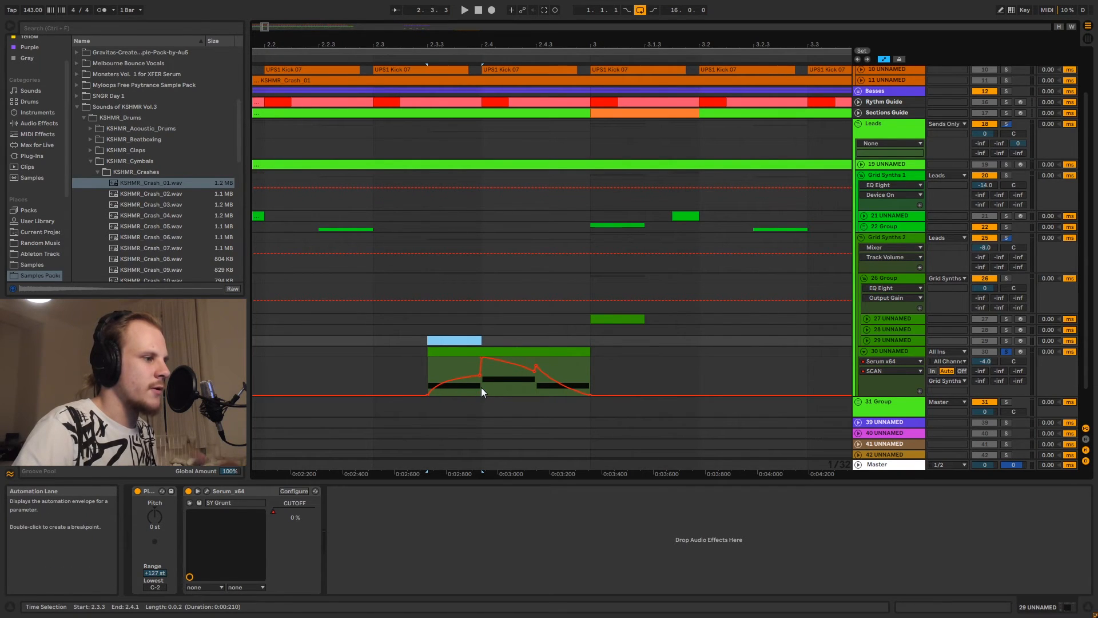
drag(481, 386, 430, 384)
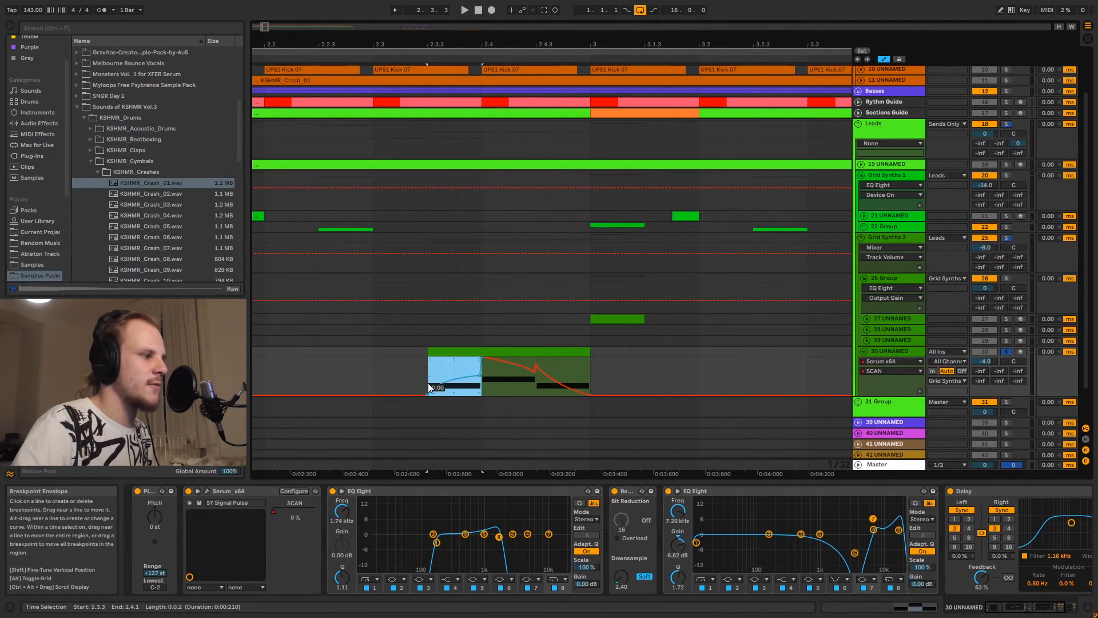
drag(427, 383, 470, 372)
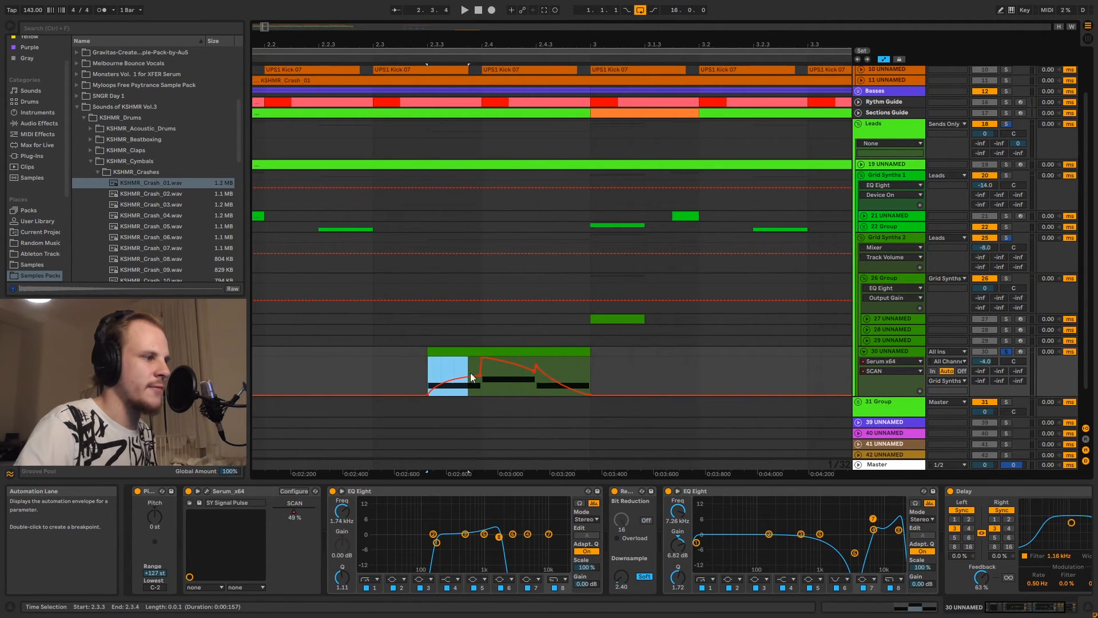
Audition track 30's SCAN-automated clip from 2.3.3, stop playback and place the insert mark at 2.4.3.
click(428, 370)
key(space)
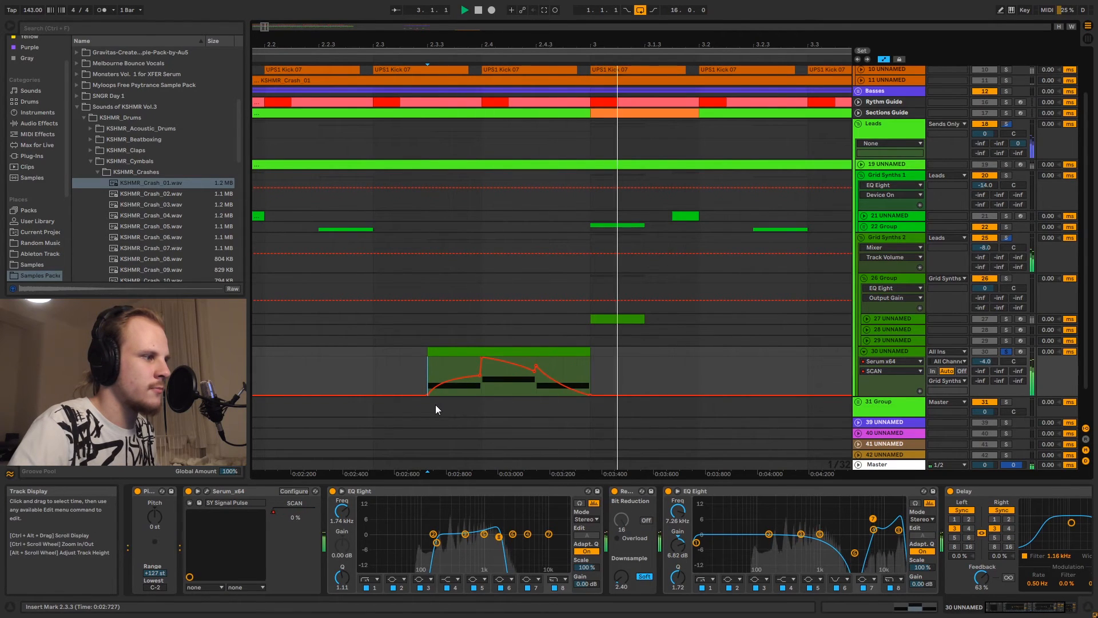
click(482, 382)
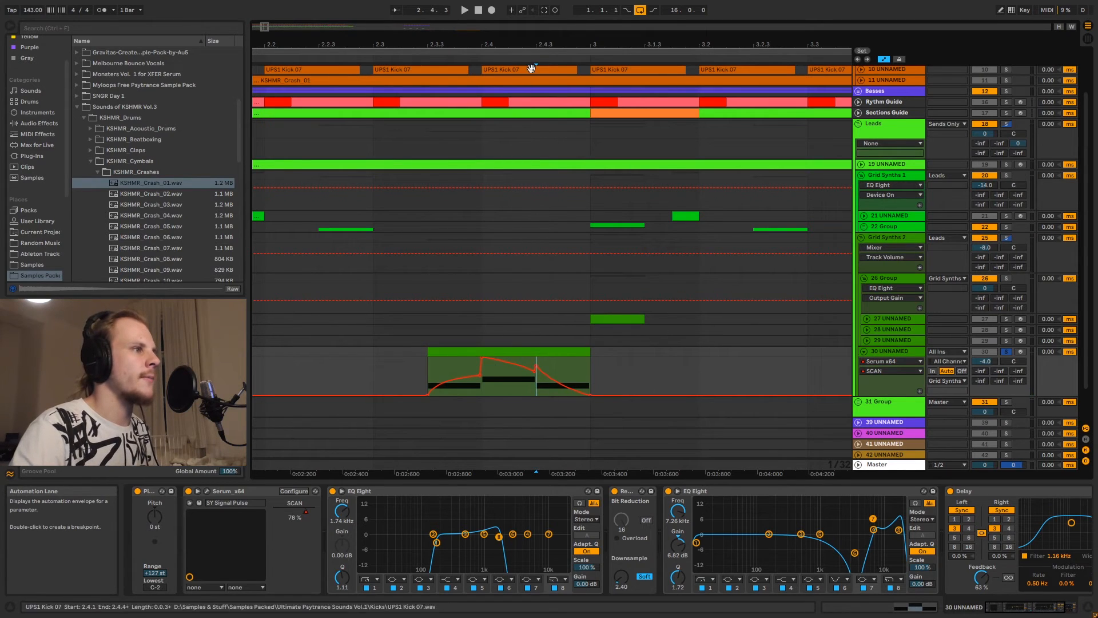
Fold track 30 and bring bars 1 to 5 of the arrangement into view.
drag(535, 45, 480, 8)
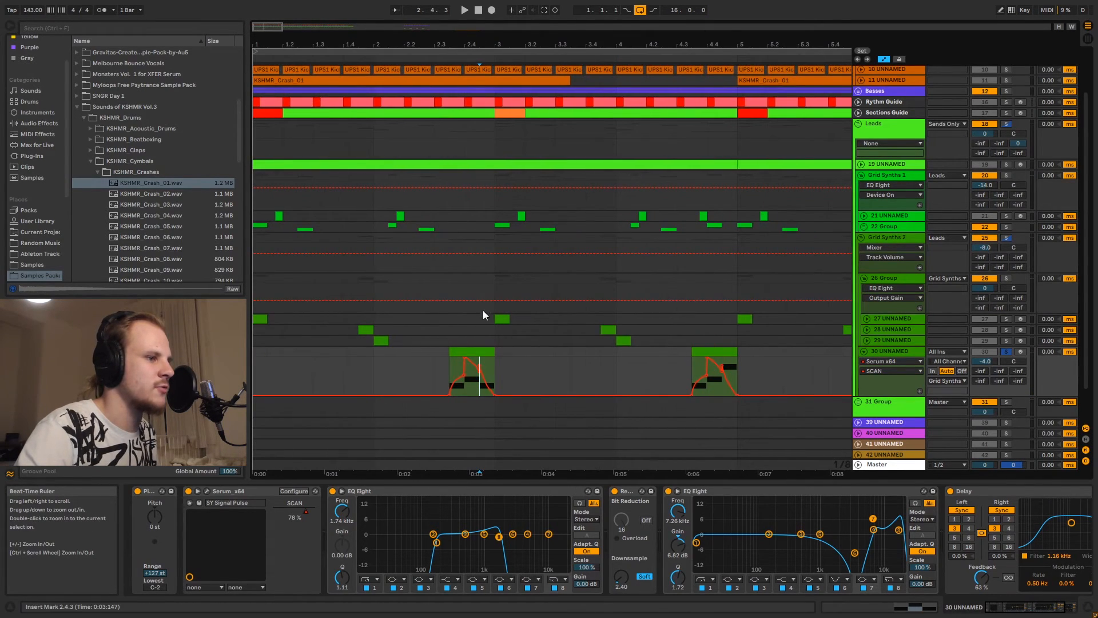
click(865, 350)
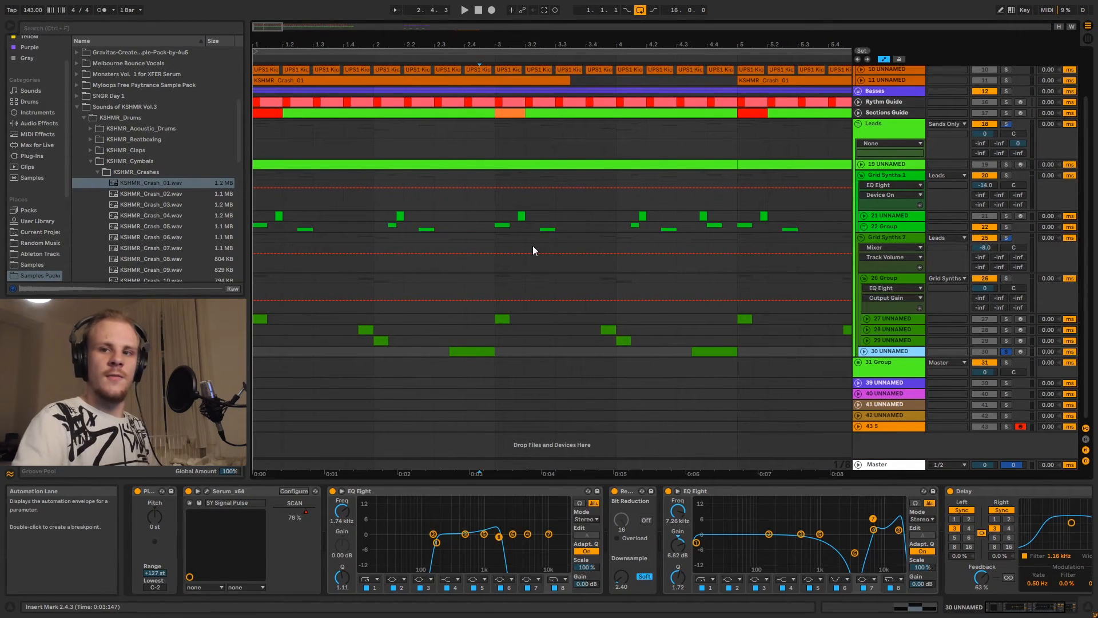